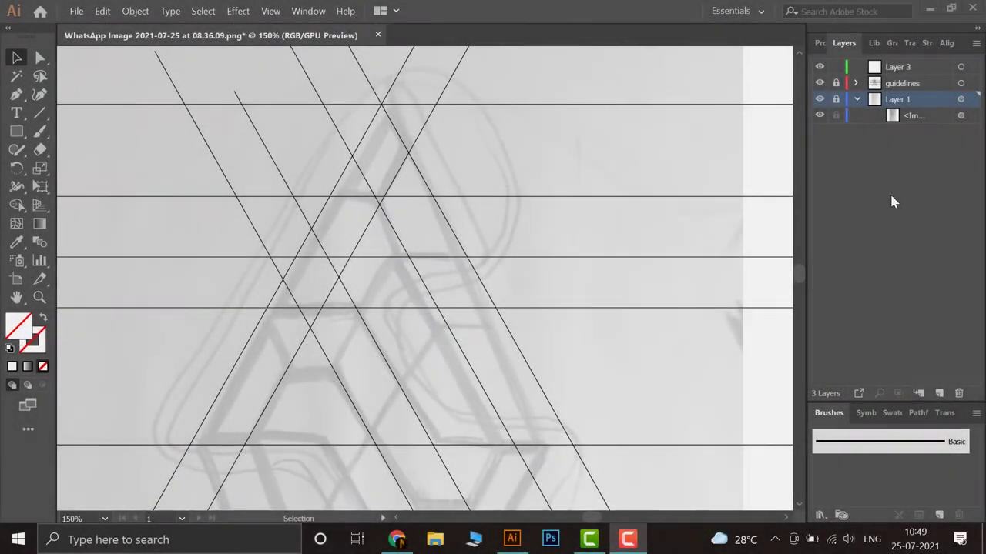
- Zoom in and out over the letter A pencil sketch to inspect it
scroll(472, 302, down, 2)
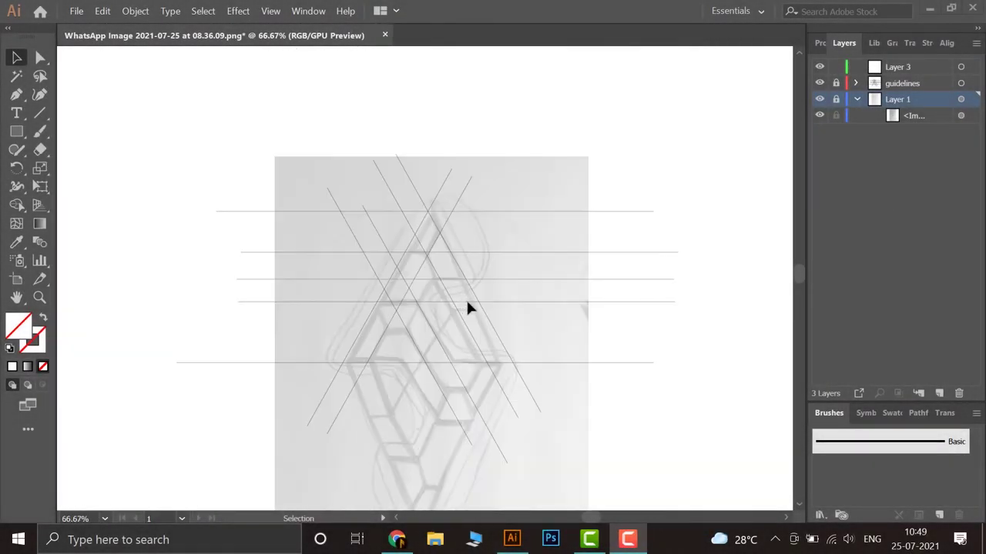
click(504, 329)
scroll(661, 331, down, 2)
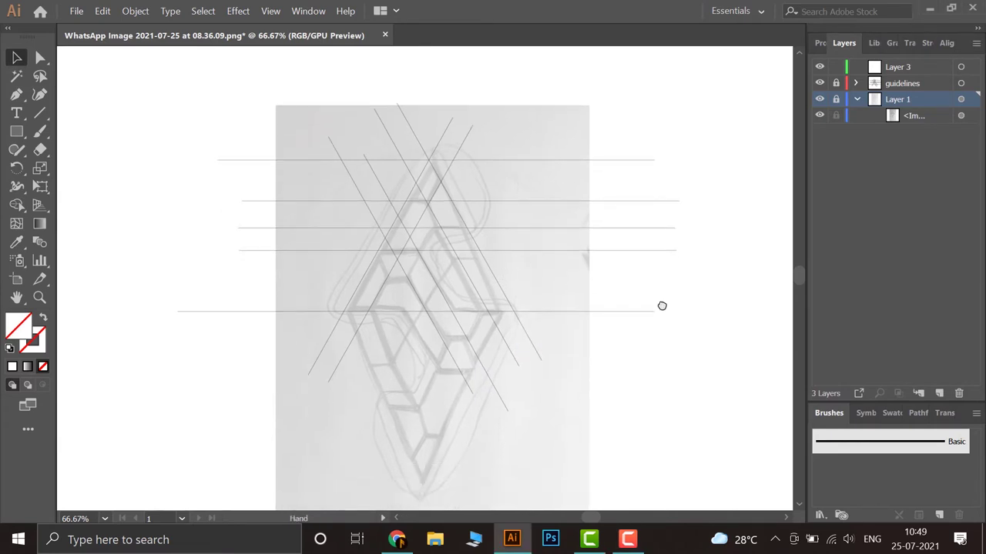
scroll(449, 265, up, 1)
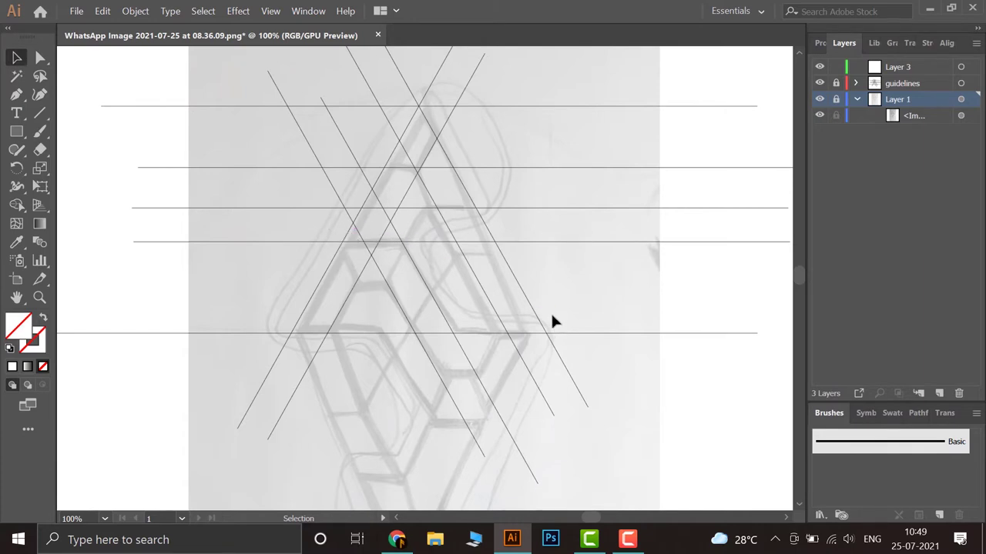
scroll(539, 231, down, 4)
scroll(534, 205, down, 1)
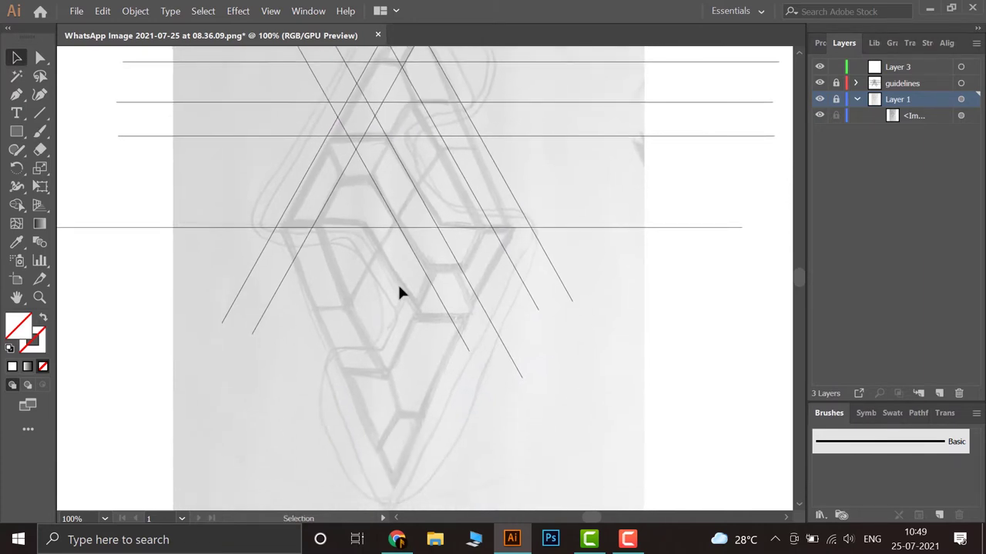
scroll(397, 287, down, 1)
scroll(392, 339, up, 2)
scroll(385, 339, up, 1)
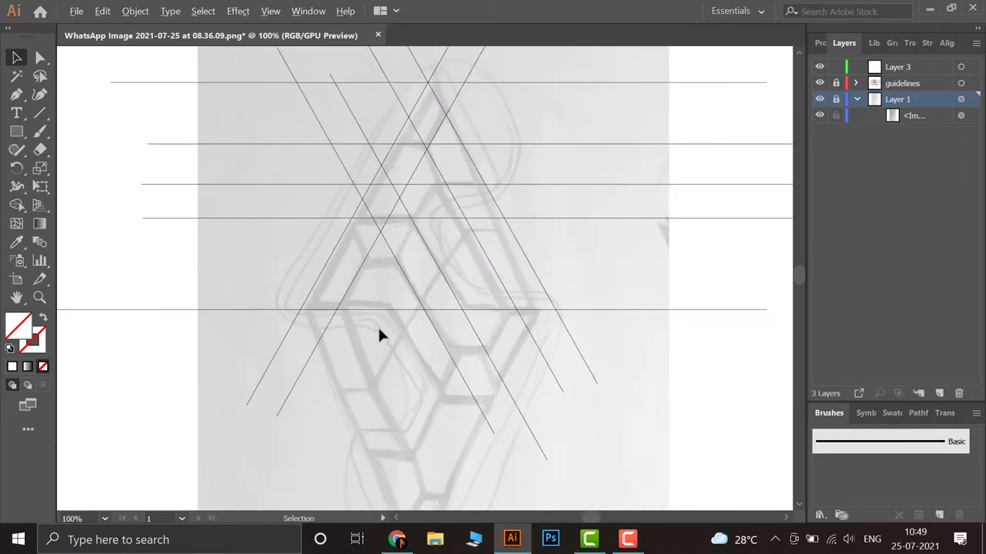
- Lock Layer 1 so the sketch stays put, and center the enlarged view on it
click(836, 100)
drag(596, 247, 590, 300)
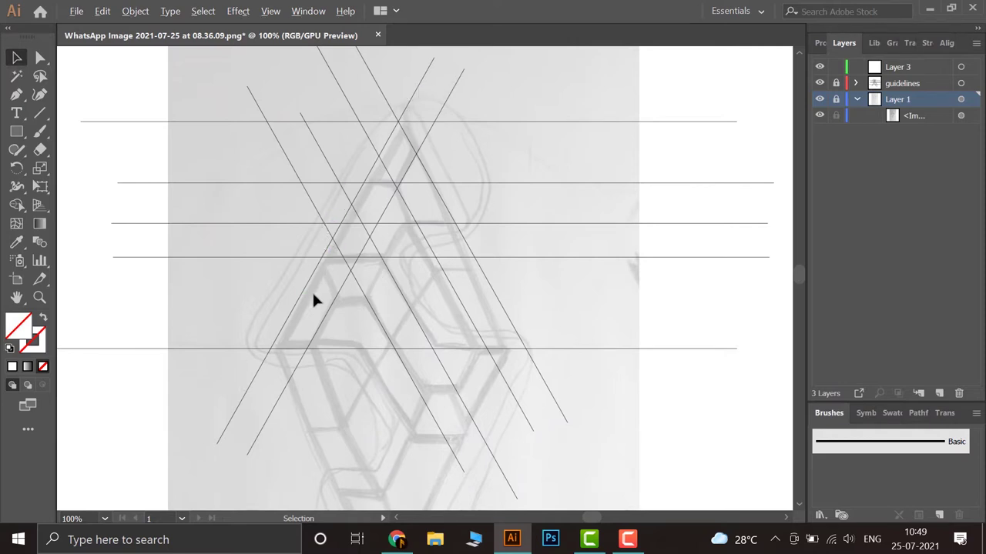
scroll(314, 301, up, 1)
drag(314, 301, 274, 391)
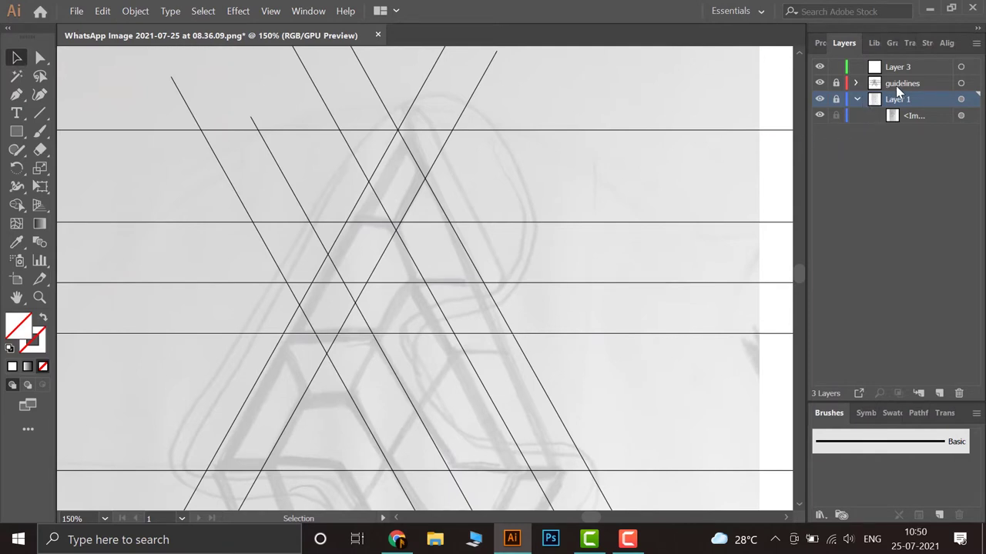
- Make Layer 3 active with the Pen tool and set paths to a black 2 pt stroke, no fill
click(856, 100)
click(905, 67)
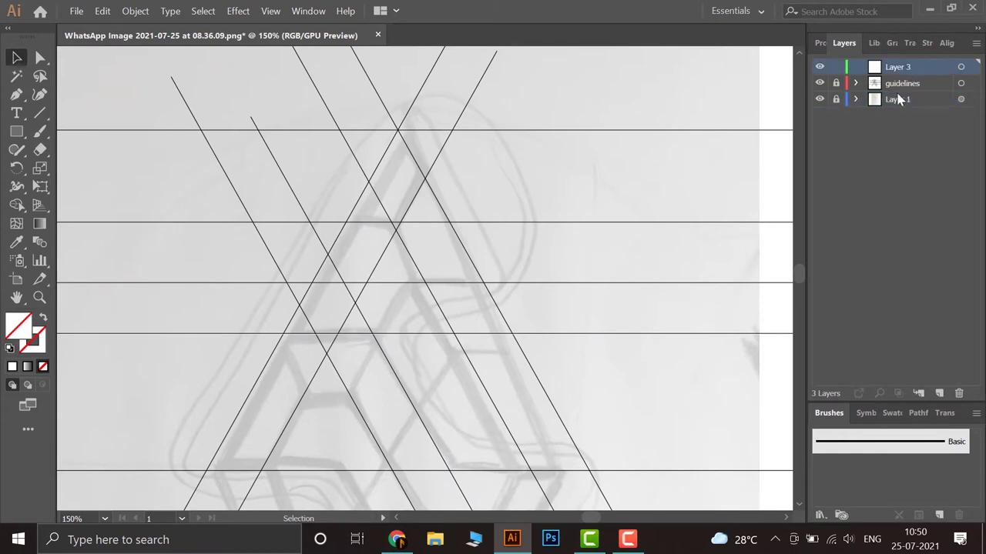
click(18, 98)
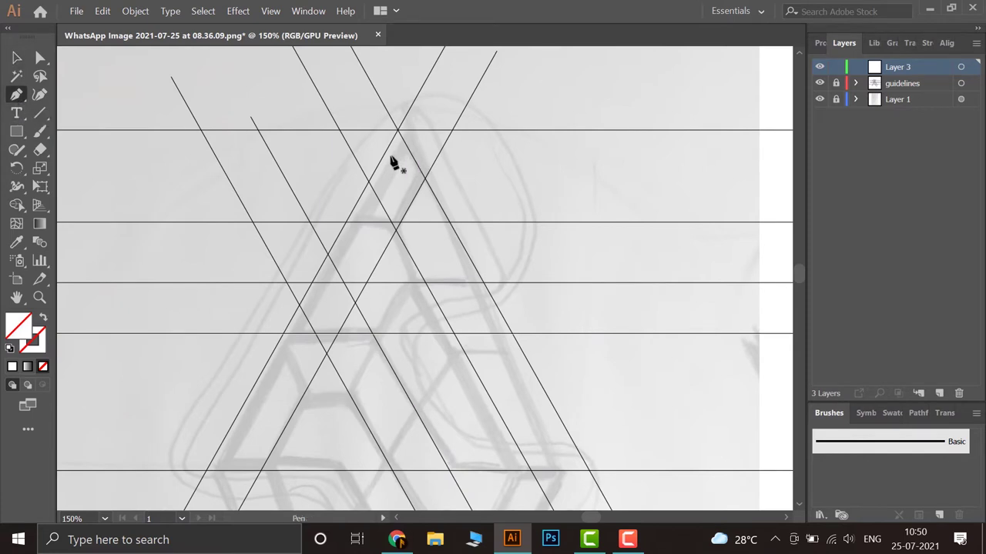
click(820, 43)
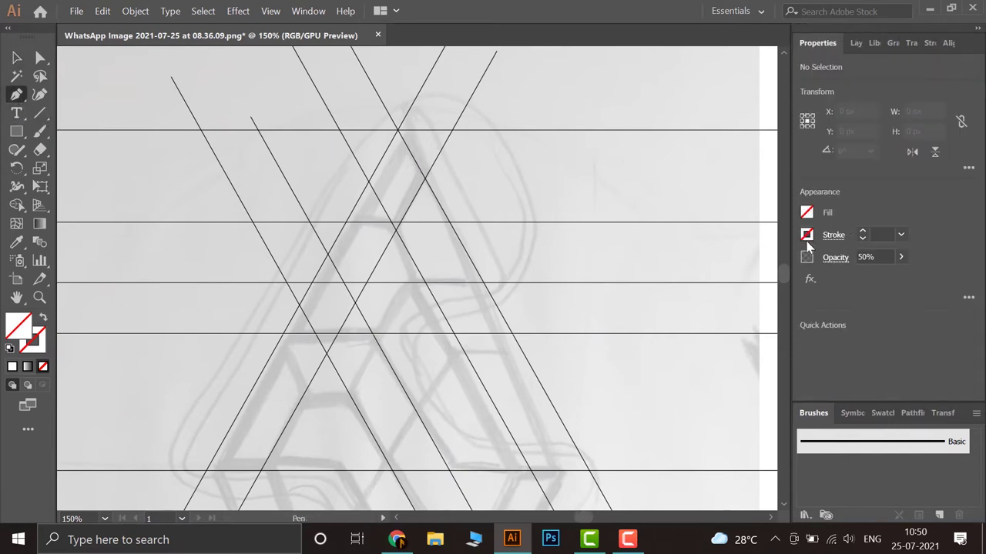
click(806, 238)
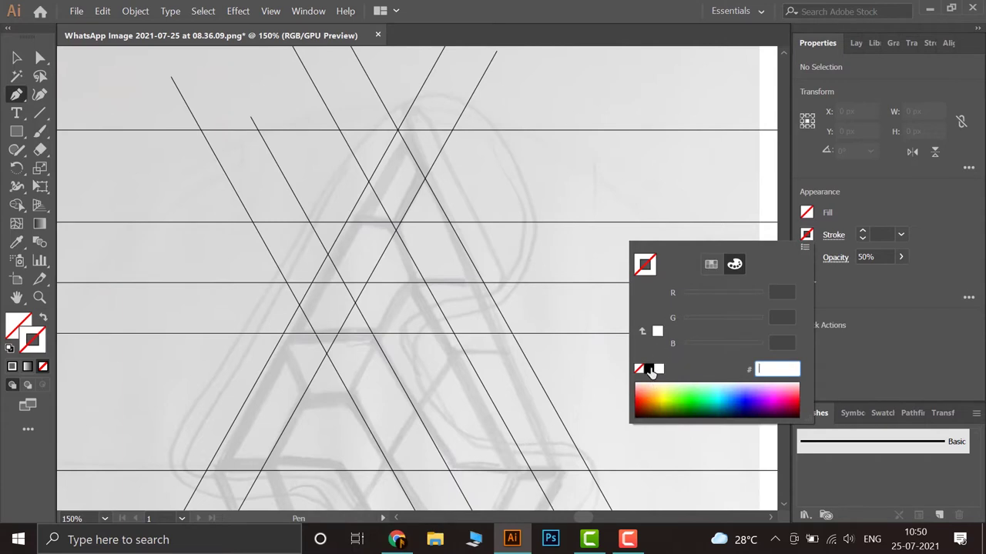
click(651, 371)
click(862, 231)
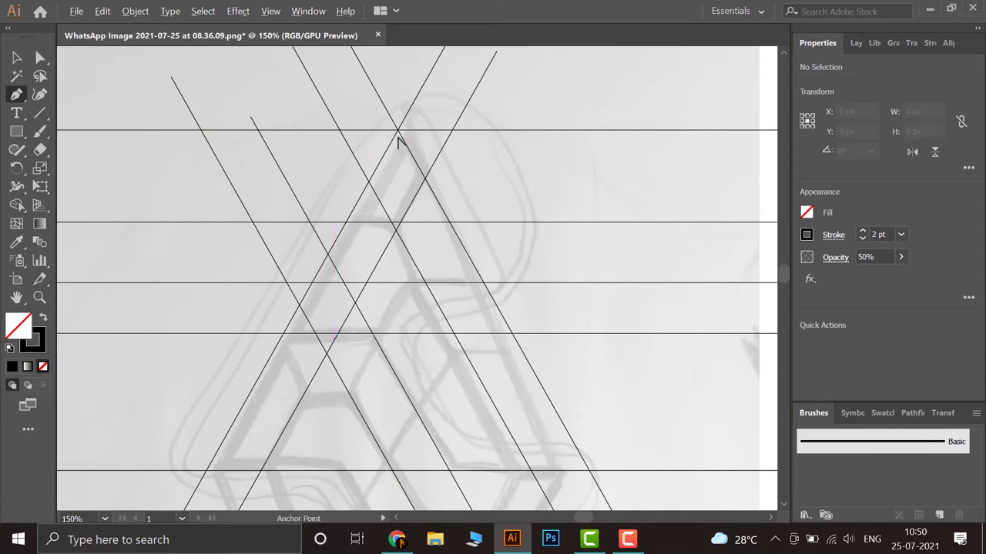
- Start the path at the top guide intersection and place the lower-left and bottom-right corners
scroll(398, 142, up, 3)
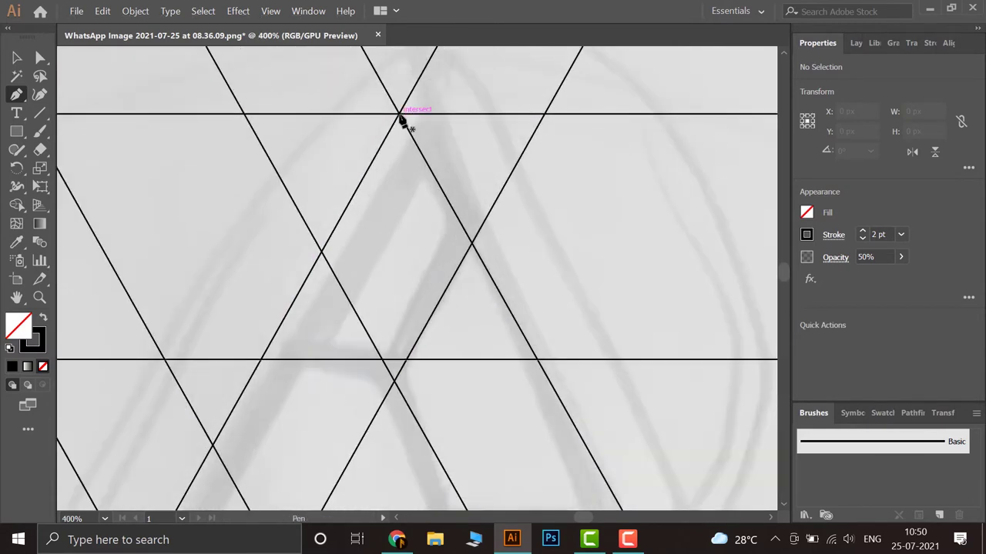
click(400, 116)
scroll(464, 150, left, 3)
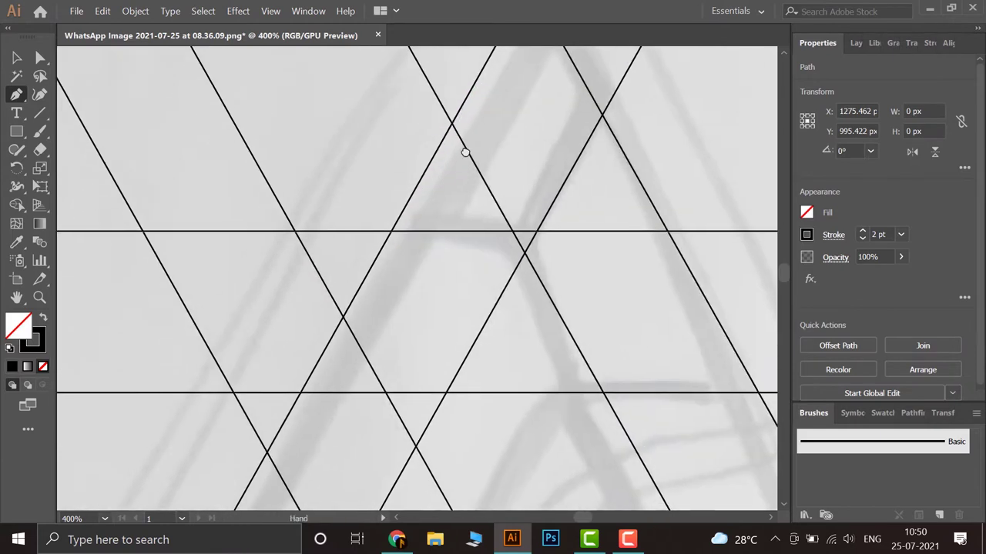
scroll(486, 154, down, 2)
scroll(487, 154, down, 5)
scroll(432, 231, down, 3)
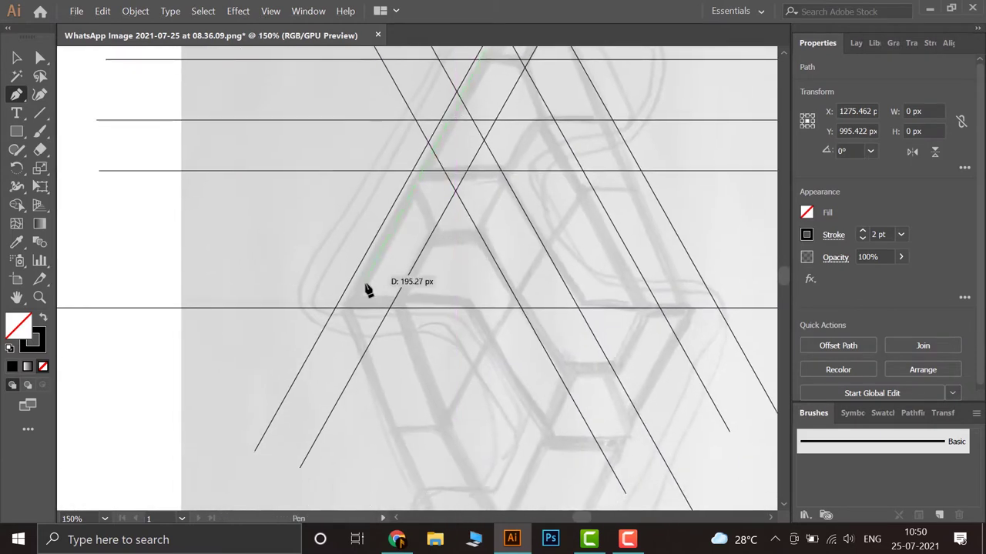
click(335, 308)
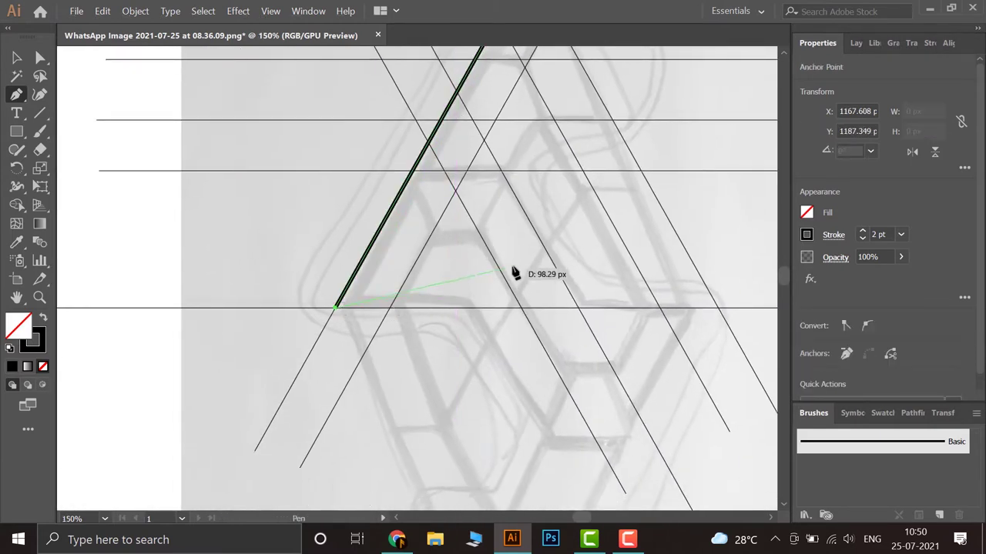
scroll(493, 316, right, 3)
scroll(462, 320, up, 1)
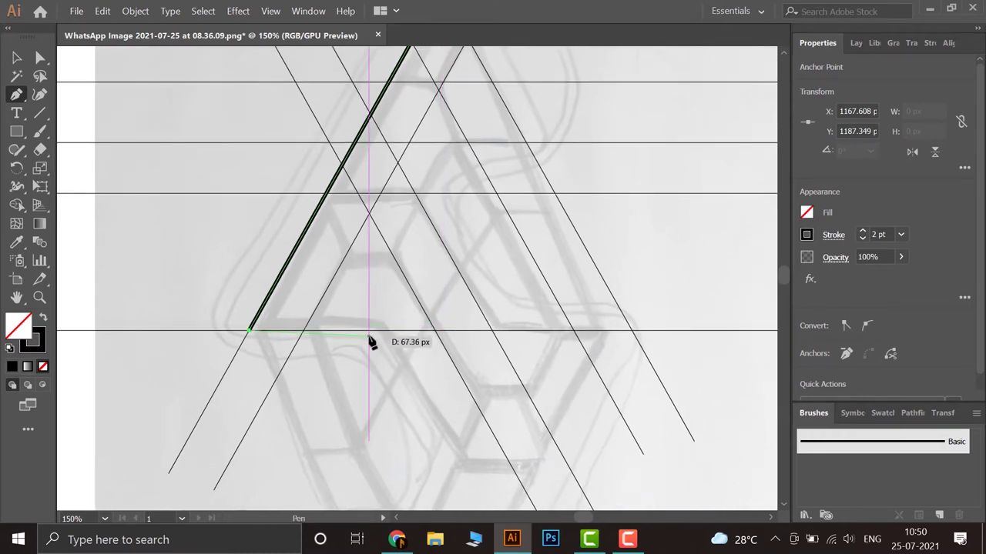
scroll(393, 331, up, 2)
scroll(394, 308, down, 3)
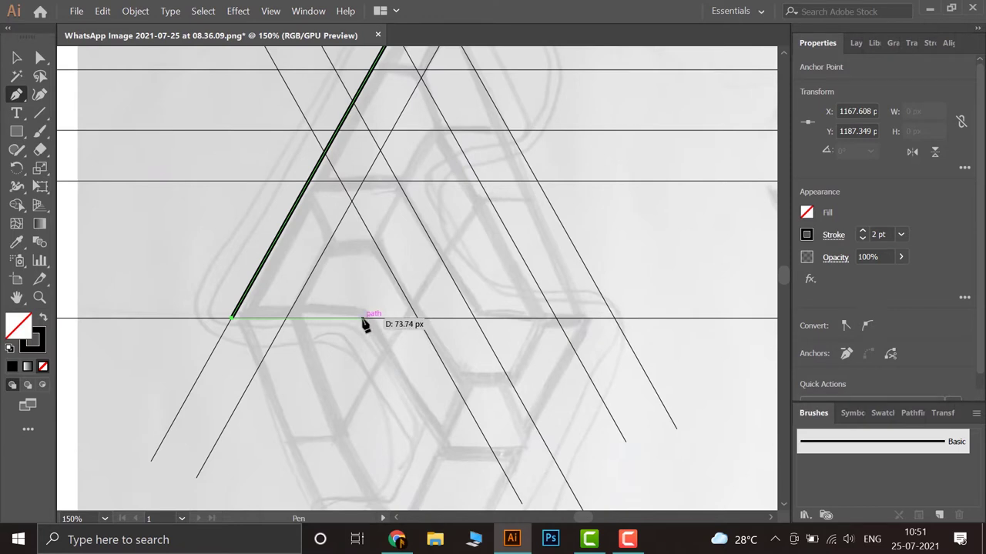
drag(361, 220, 363, 270)
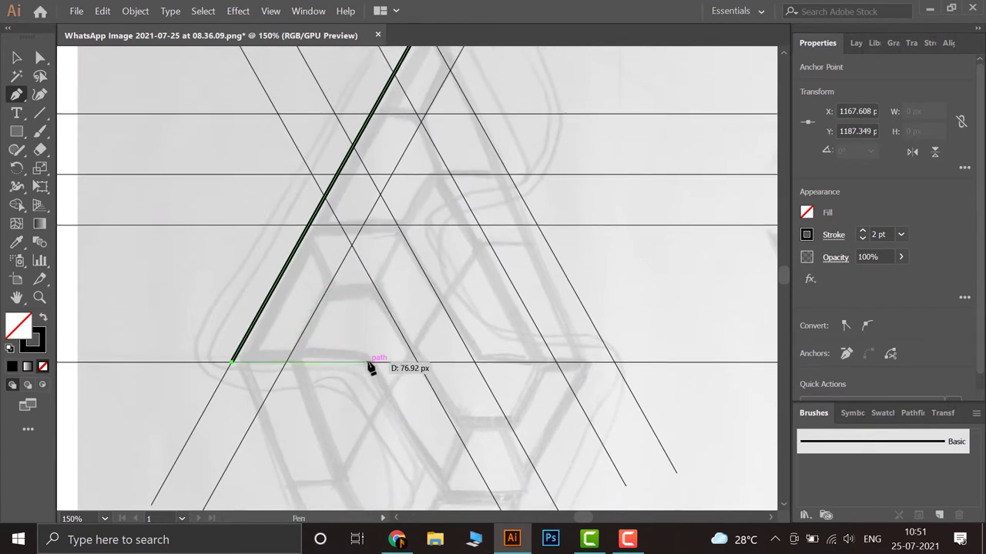
click(423, 362)
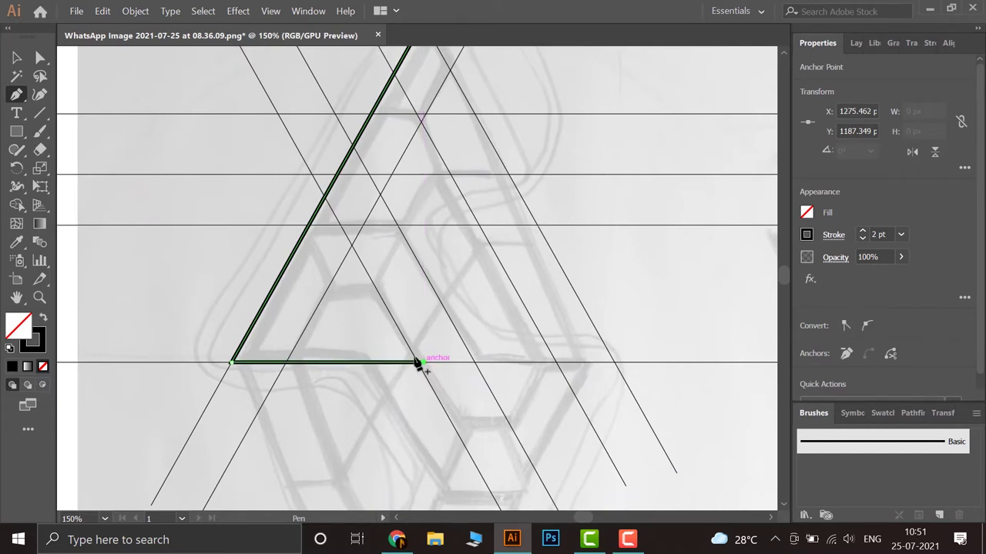
- Add the zig-zag's inner corners along the guides and close the path at the top point
drag(398, 336, 414, 362)
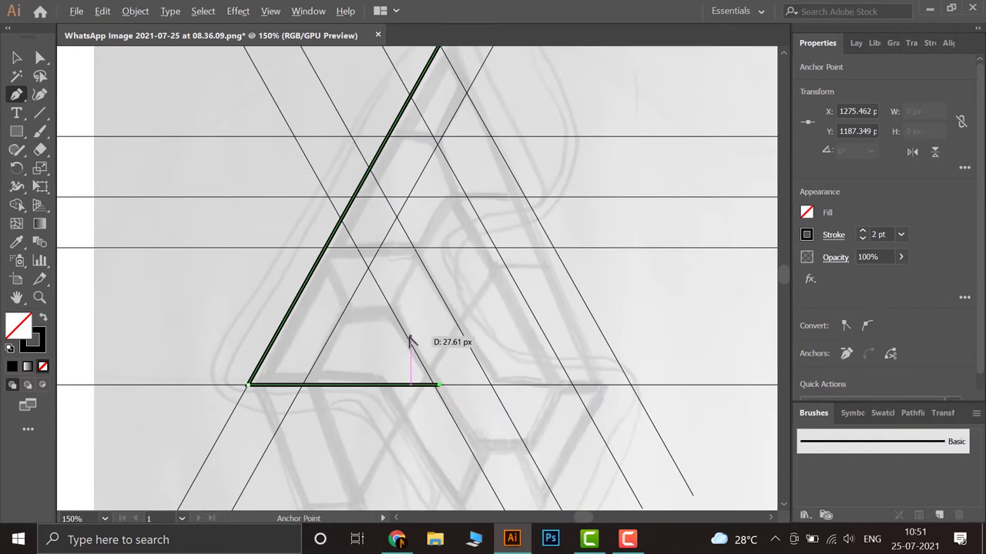
mouse_move(501, 346)
mouse_down()
mouse_move(466, 284)
mouse_move(417, 335)
mouse_up()
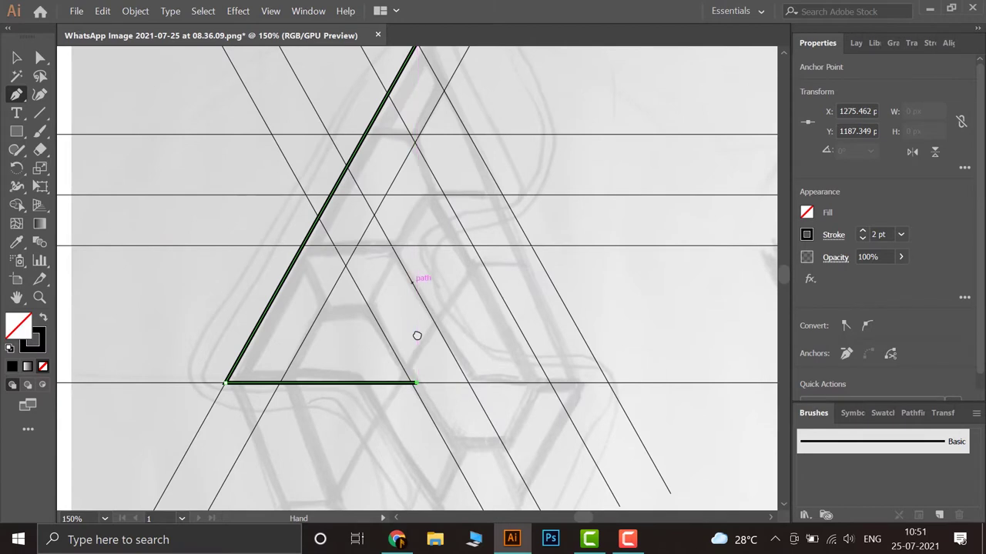
click(370, 308)
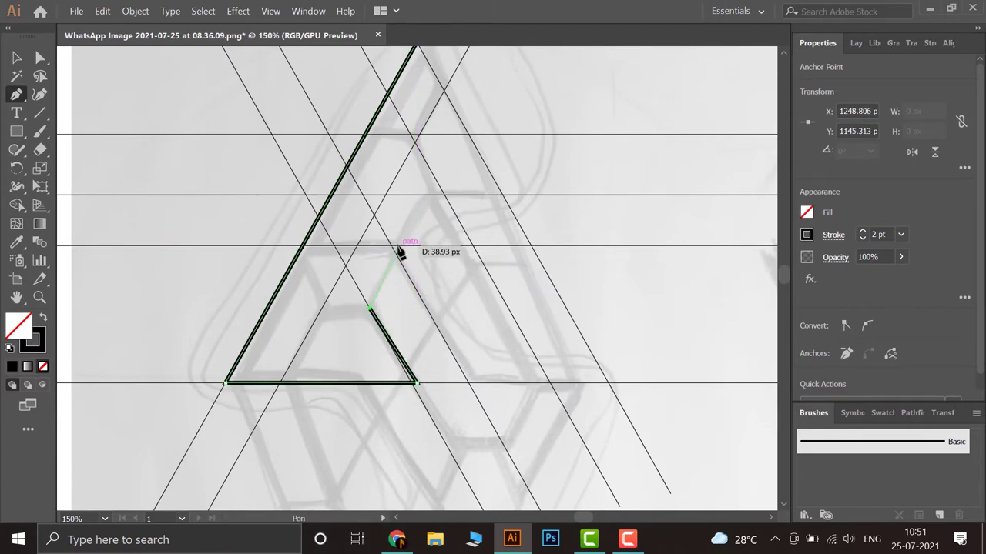
click(430, 200)
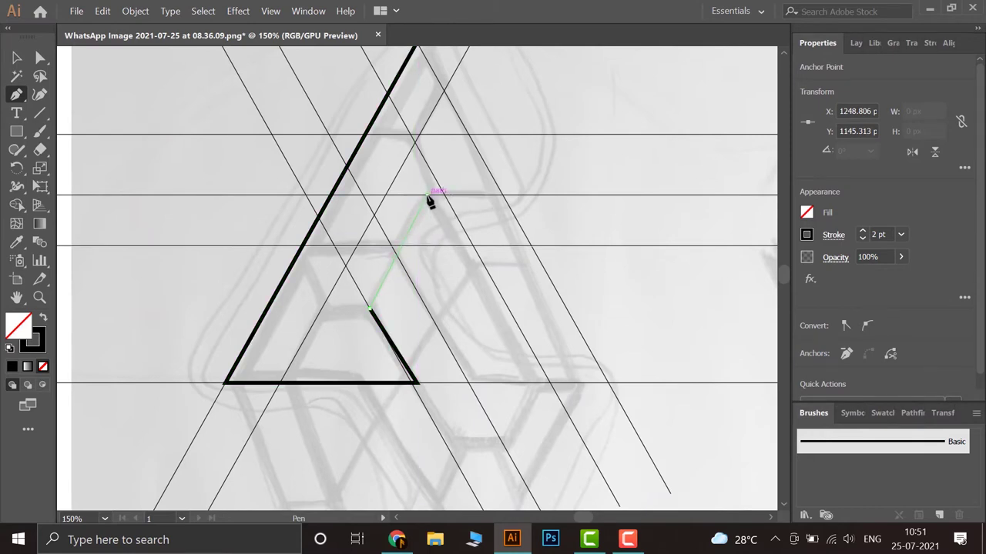
shift+click(499, 195)
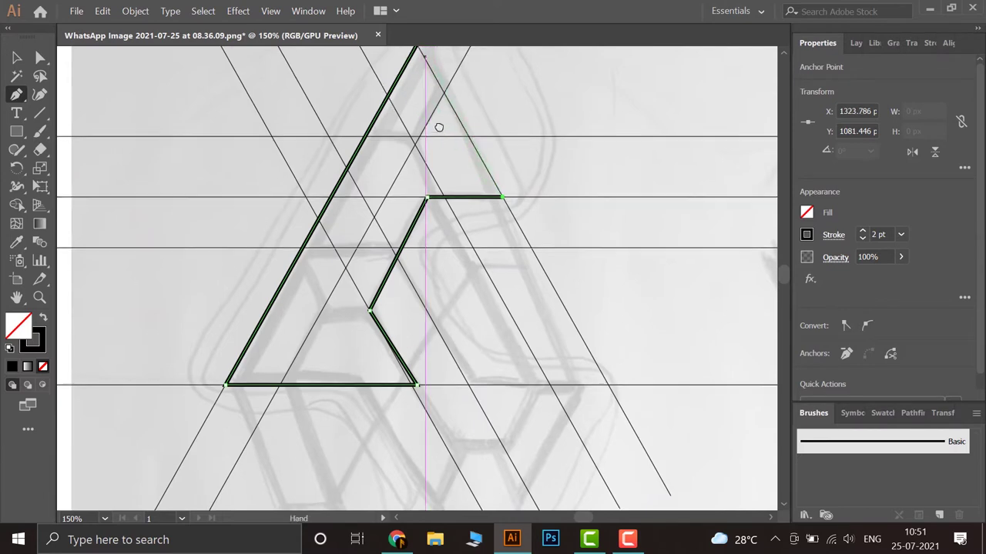
scroll(431, 100, up, 2)
click(421, 77)
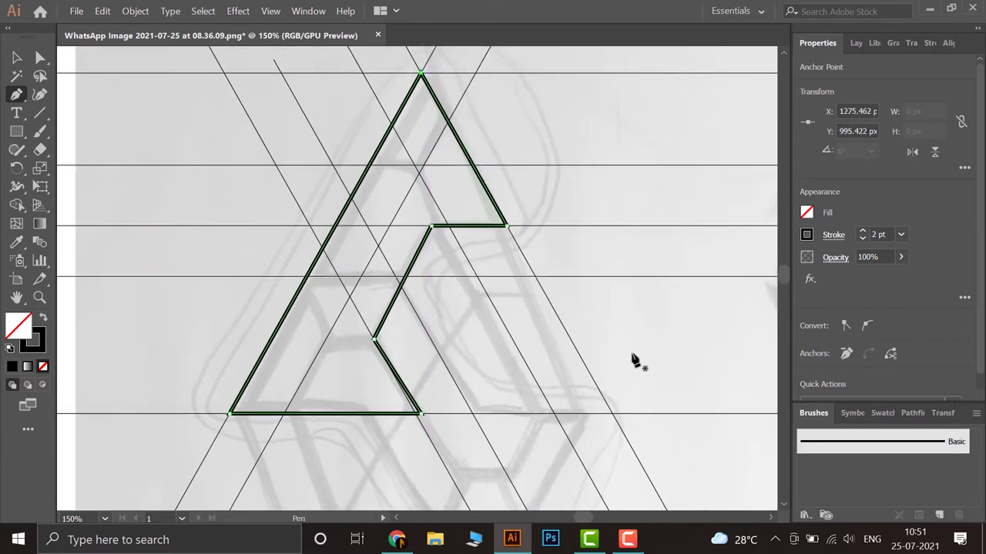
- Zoom and pan to review the closed A-shaped outline
alt+scroll(543, 306, down, 2)
drag(539, 342, 523, 298)
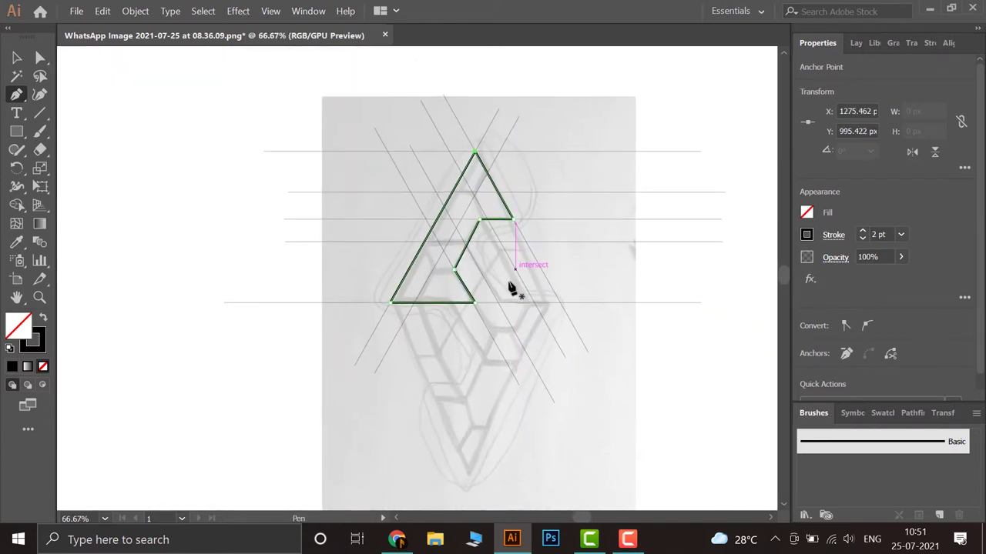
alt+scroll(508, 304, up, 2)
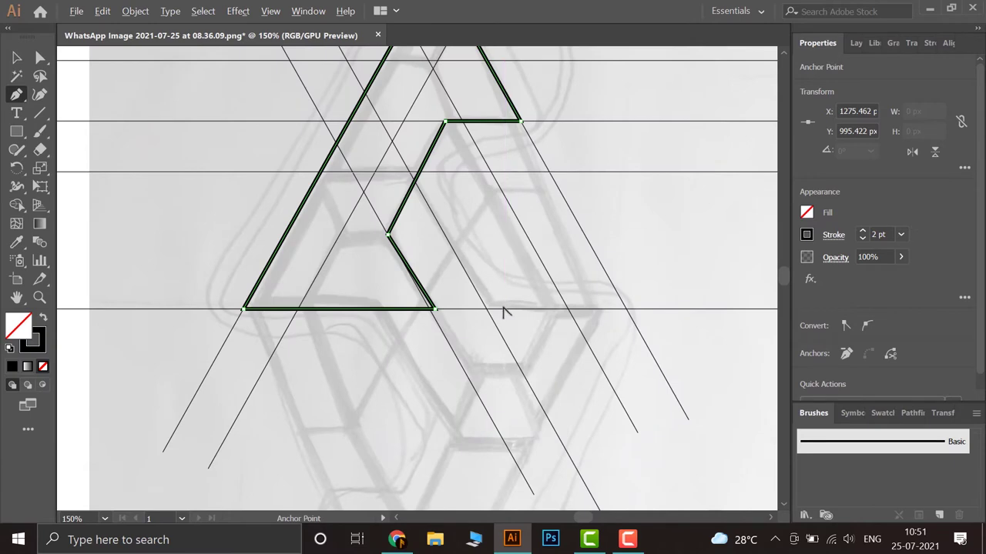
alt+scroll(438, 309, up, 1)
alt+scroll(437, 310, up, 1)
alt+scroll(435, 310, down, 2)
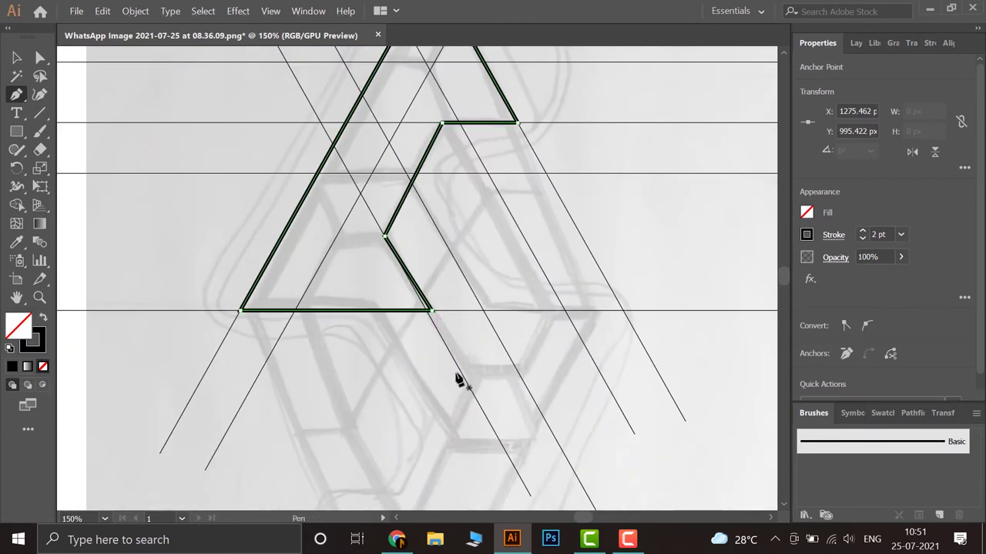
scroll(440, 297, up, 3)
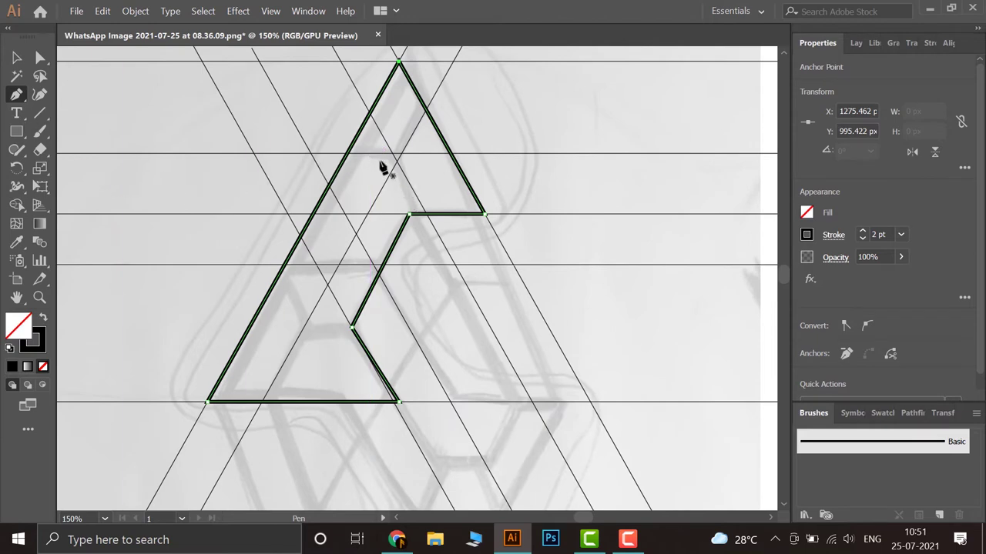
alt+scroll(377, 163, up, 1)
scroll(360, 200, up, 2)
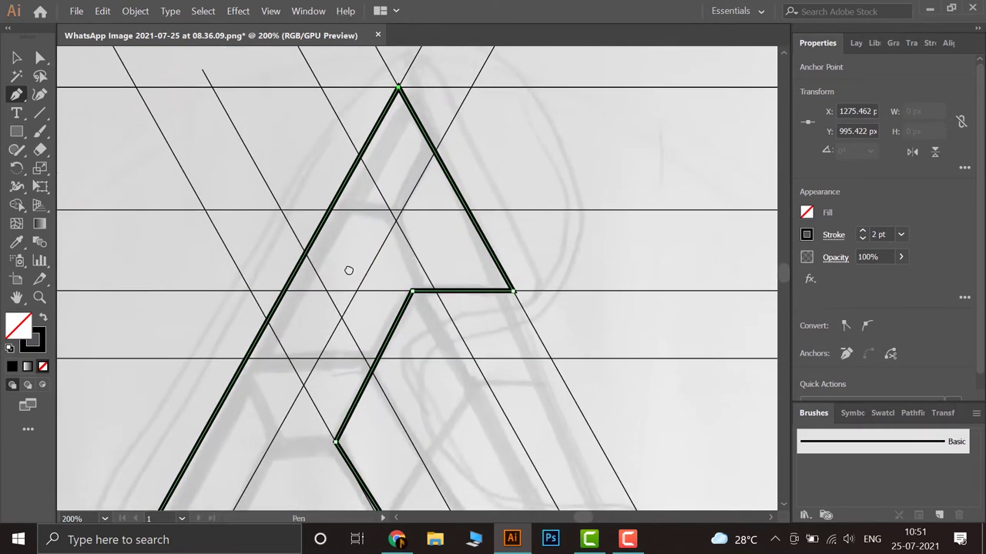
scroll(350, 281, down, 1)
scroll(477, 385, down, 1)
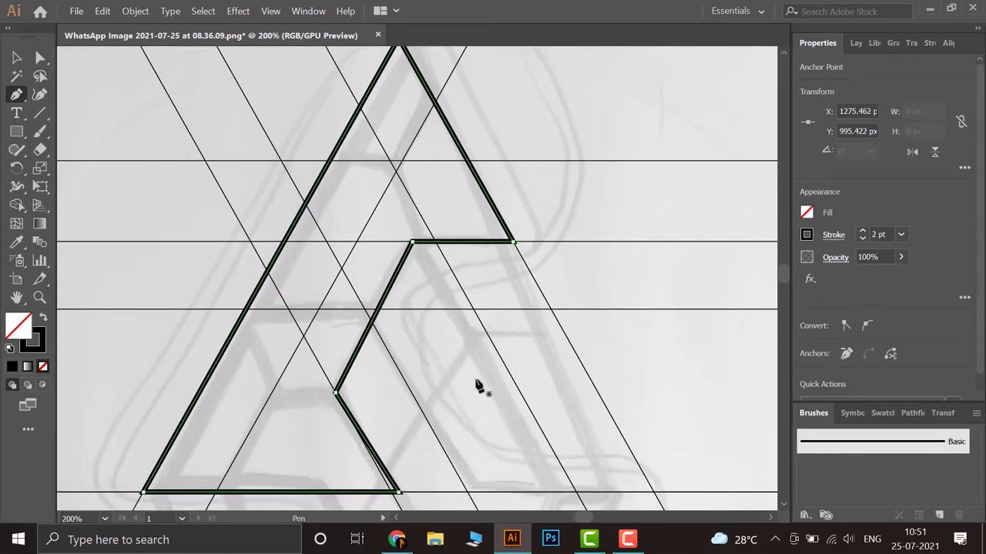
alt+scroll(469, 378, down, 4)
alt+scroll(505, 344, up, 1)
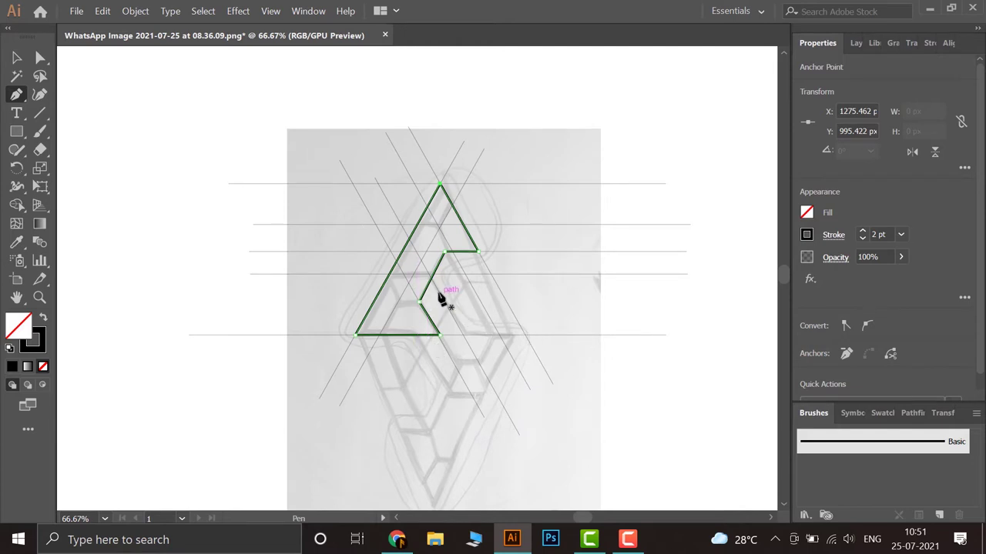
alt+scroll(431, 295, up, 3)
scroll(482, 323, up, 3)
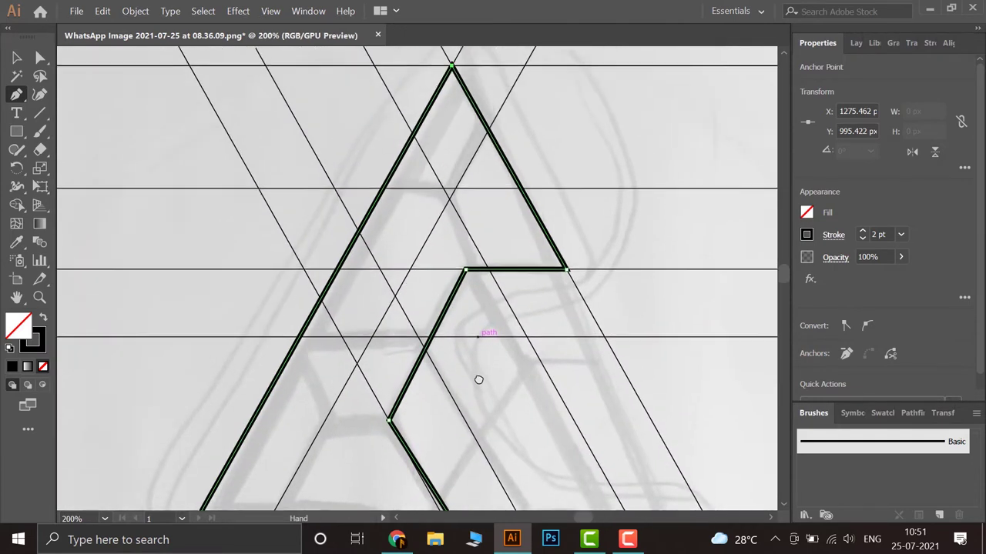
scroll(462, 346, up, 1)
alt+scroll(408, 201, up, 1)
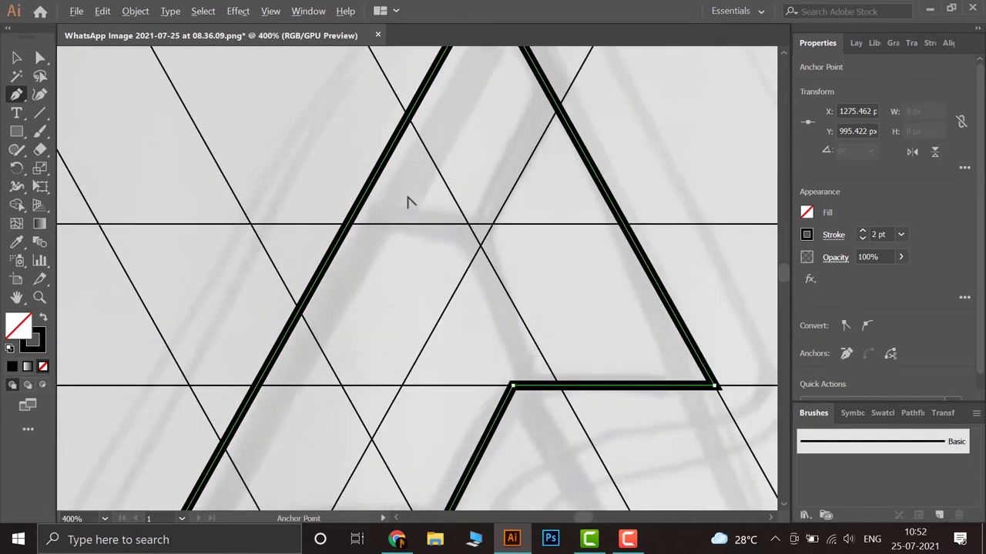
- Draw the crossbar from the triangle's left leg across to the guide intersection
ctrl+click(275, 159)
drag(429, 257, 358, 290)
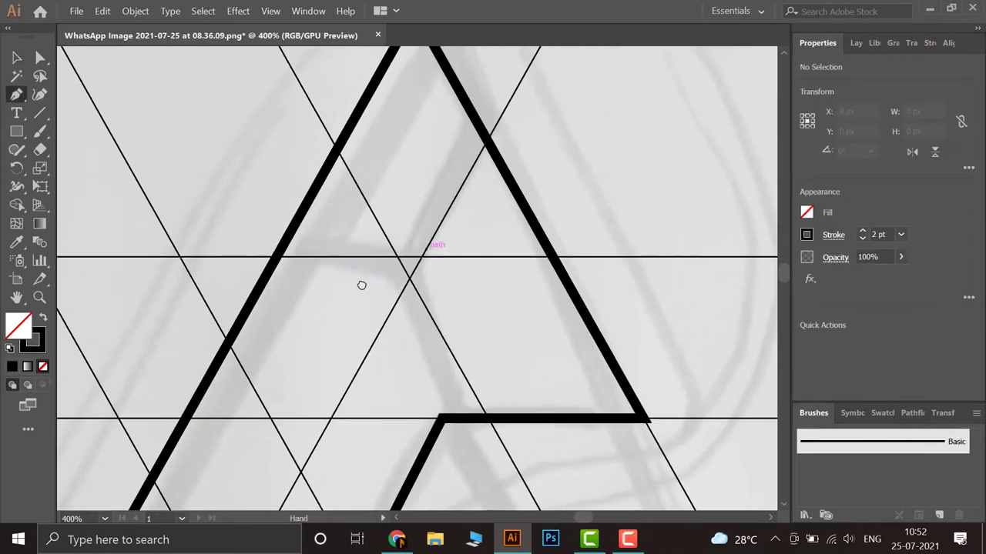
click(279, 258)
key(Escape)
click(278, 257)
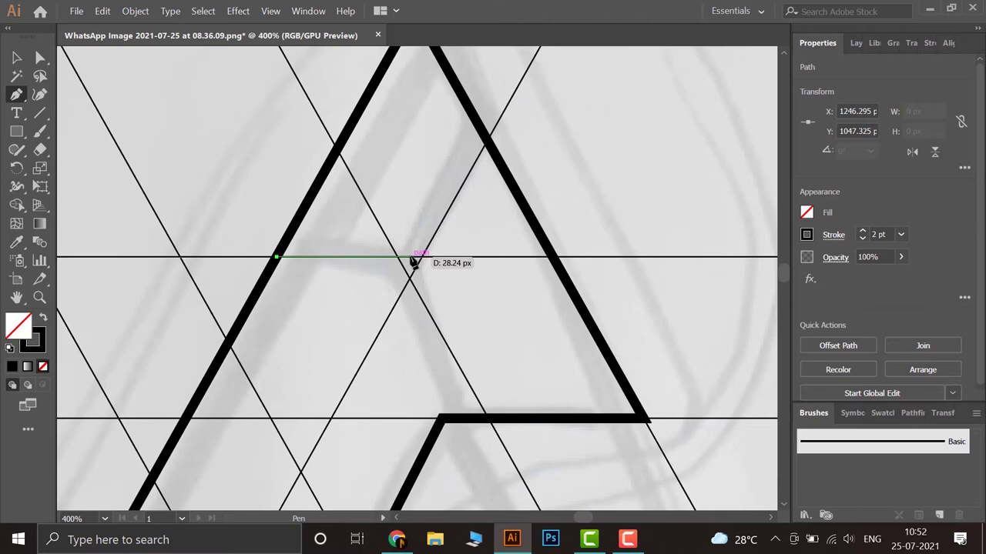
click(410, 257)
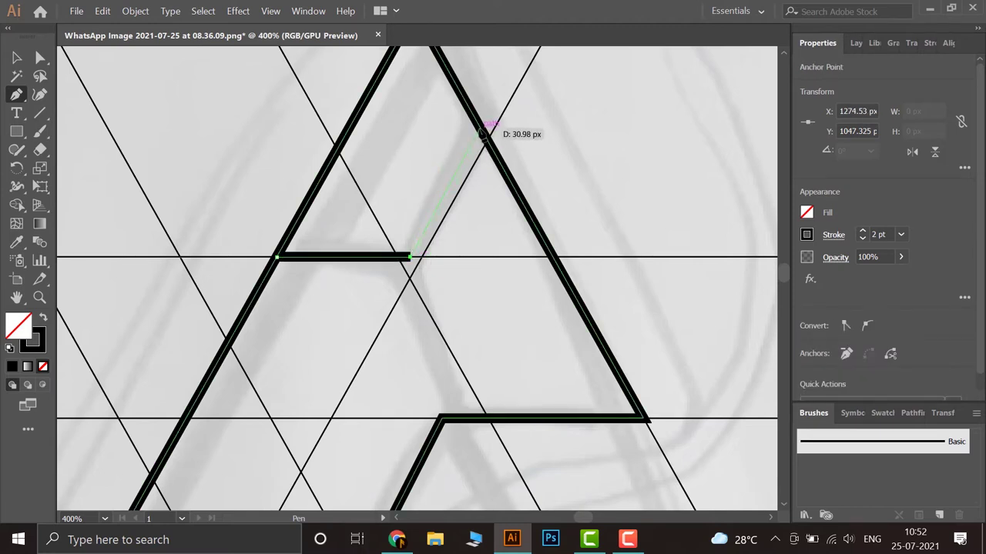
- Extend the line diagonally up to the triangle's right leg and end the path
scroll(483, 133, up, 1)
scroll(477, 135, up, 1)
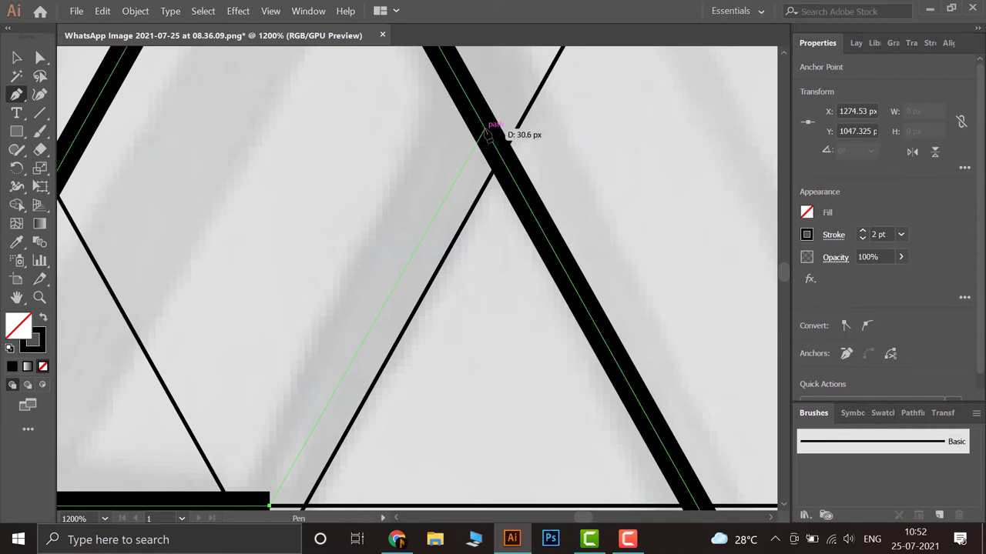
click(486, 135)
scroll(491, 330, down, 2)
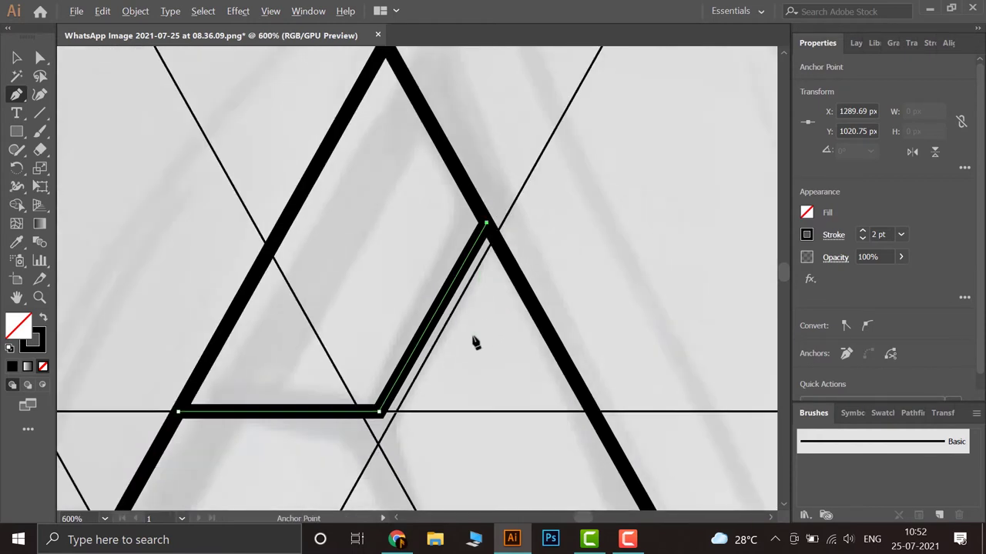
drag(475, 343, 487, 281)
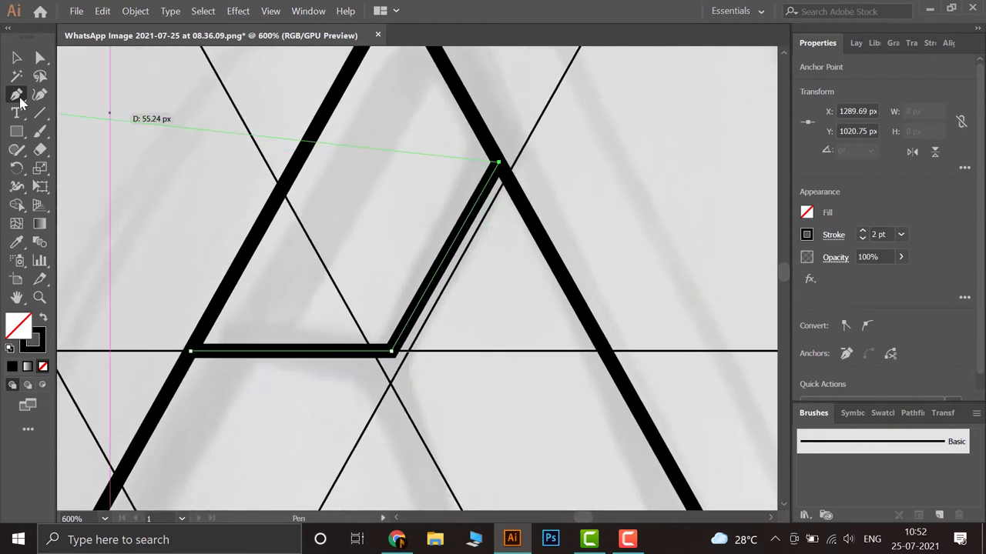
click(17, 96)
scroll(436, 379, up, 1)
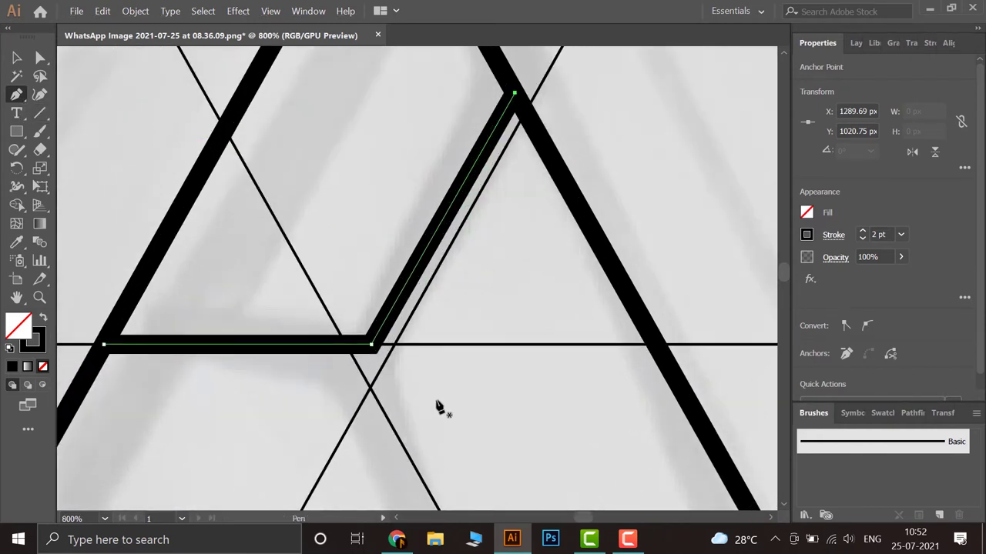
scroll(436, 407, down, 2)
drag(455, 434, 388, 301)
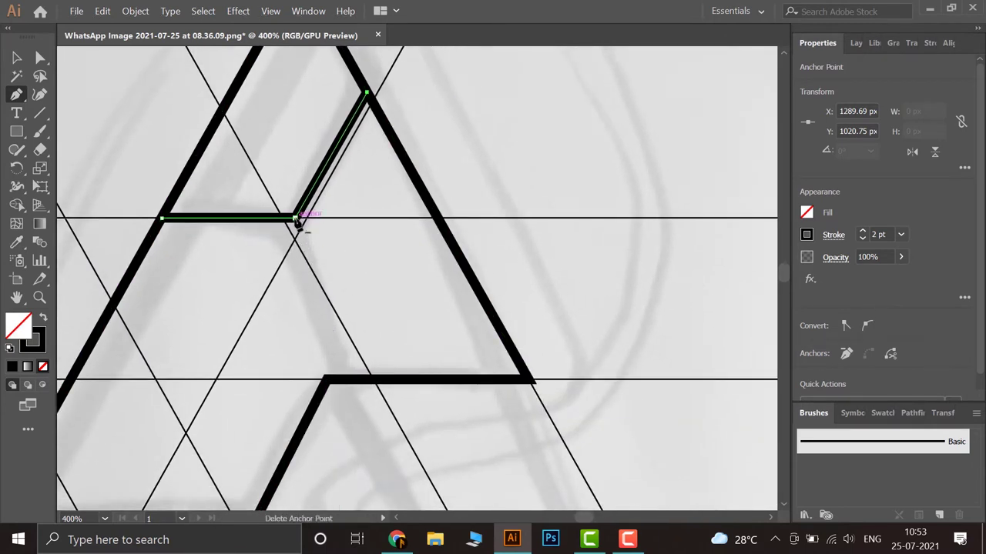
- Restore an accidentally deleted corner point and resume drawing from the crossbar's corner
click(295, 219)
key(ctrl+z)
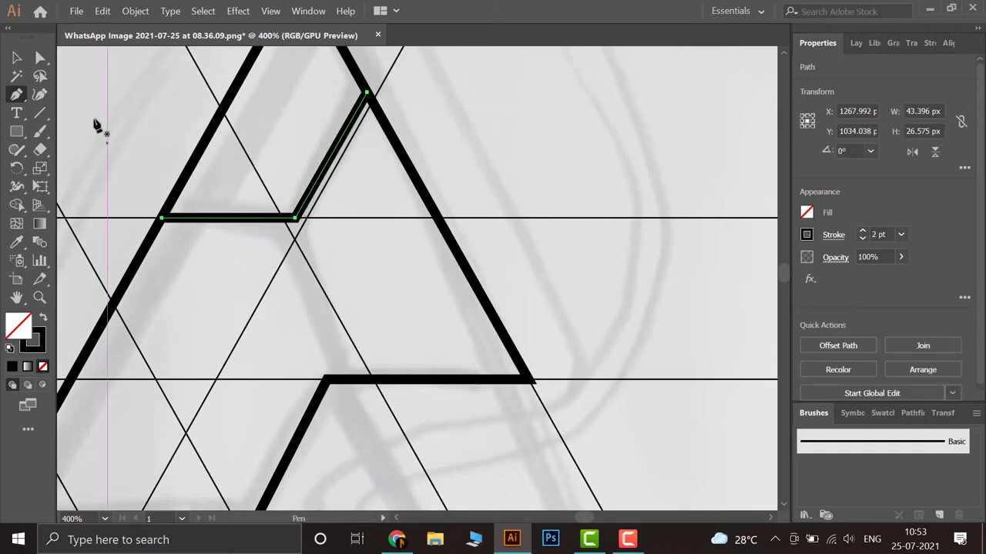
key(v)
click(83, 121)
key(p)
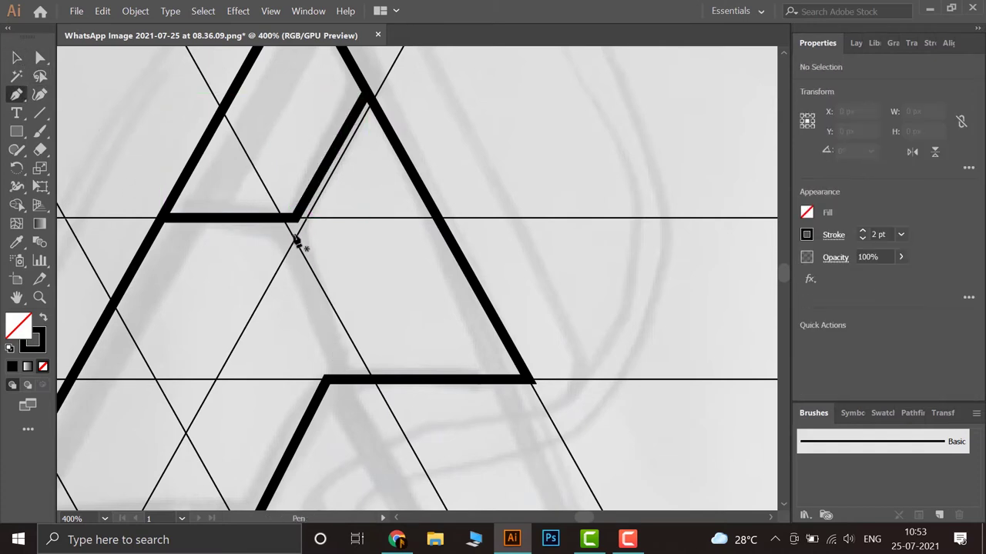
click(296, 219)
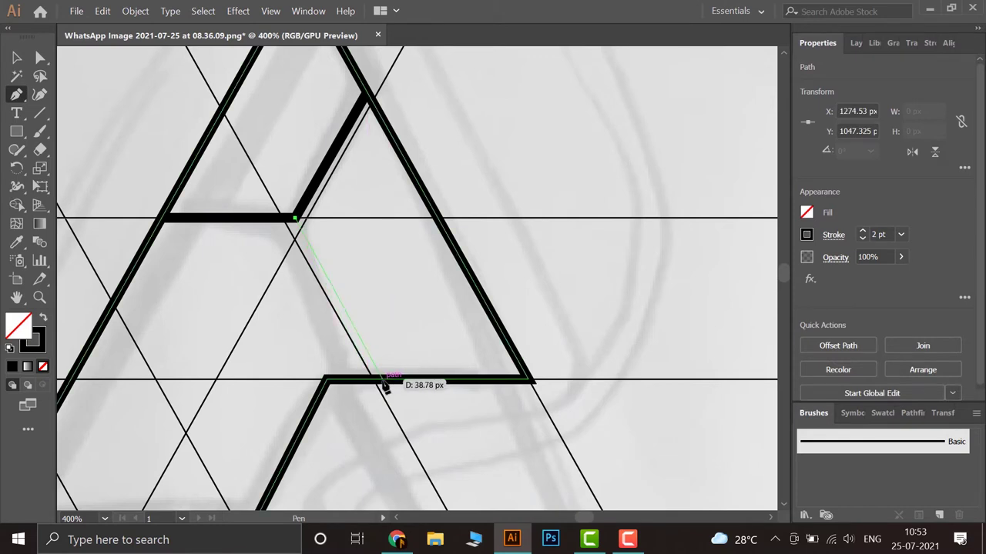
- Draw the diagonal down to the lower horizontal ledge, redoing a misplaced point, then deselect
click(383, 383)
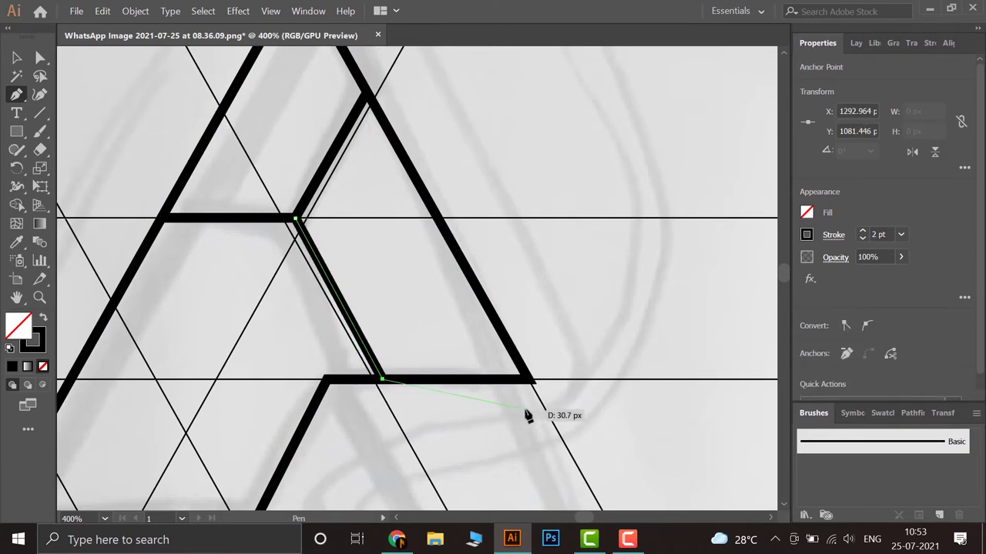
key(ctrl+z)
scroll(365, 341, up, 2)
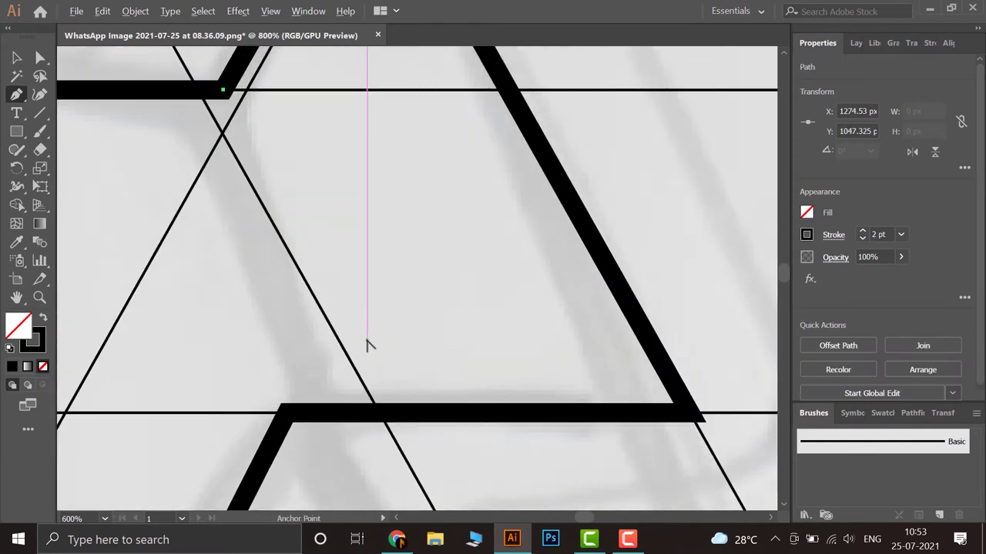
click(402, 413)
scroll(486, 345, down, 1)
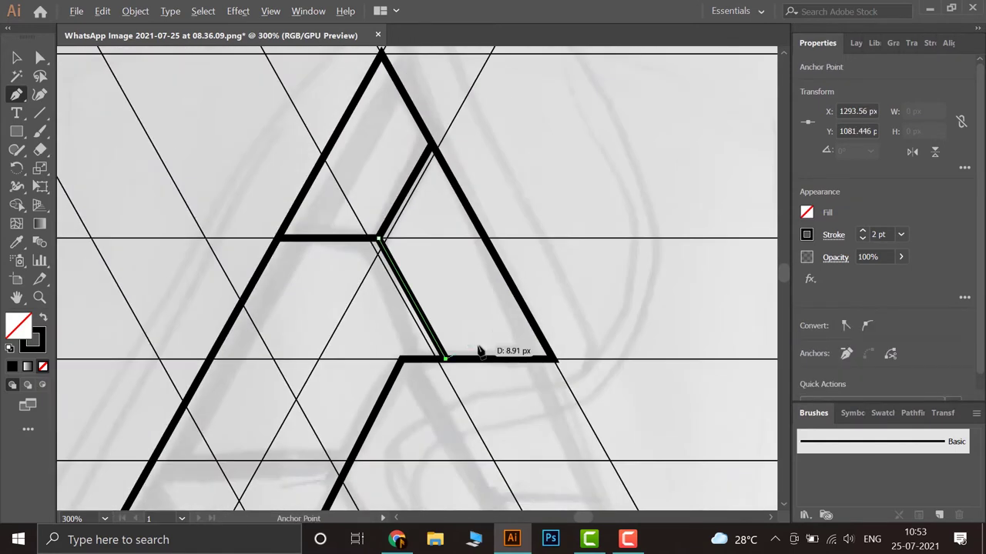
scroll(473, 352, down, 1)
scroll(541, 251, down, 1)
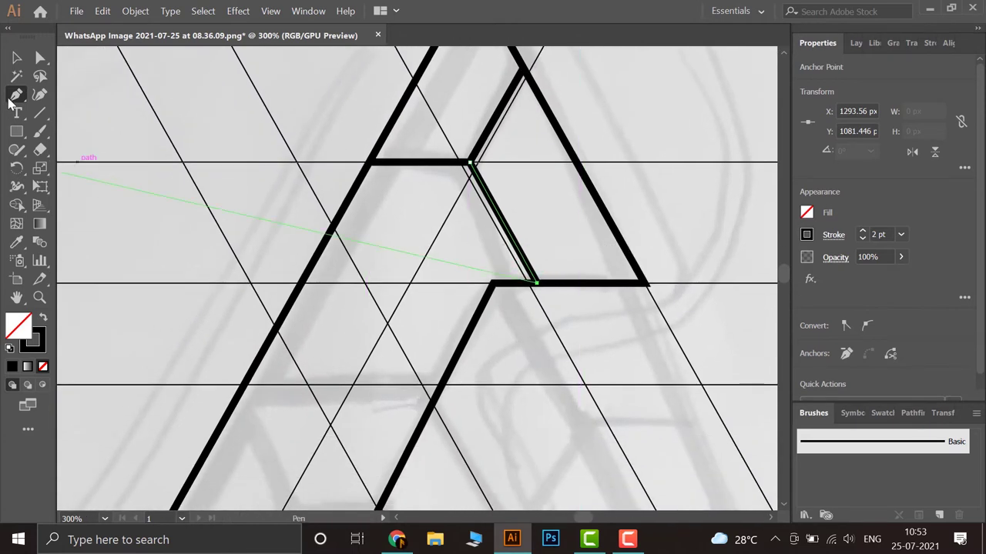
scroll(413, 346, up, 2)
key(v)
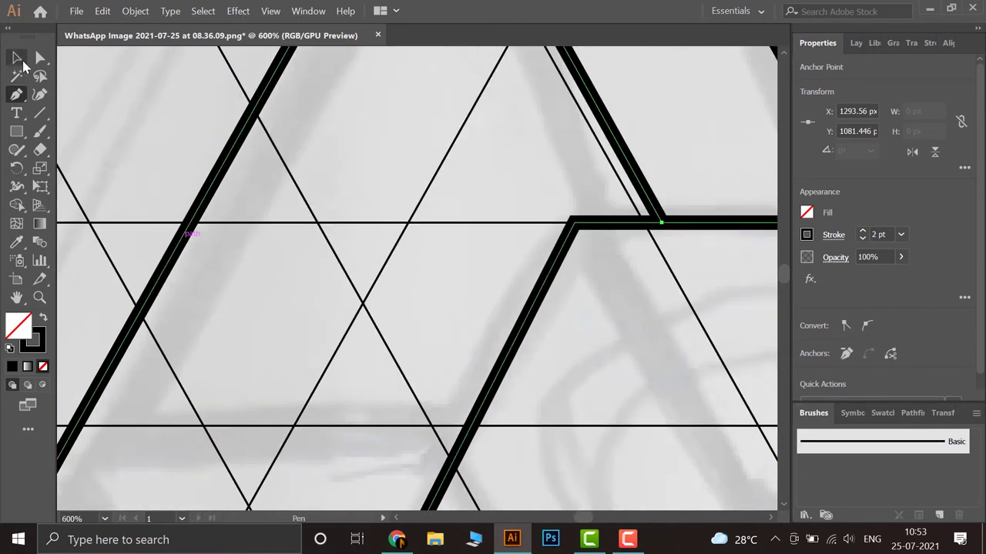
click(108, 121)
scroll(141, 268, down, 1)
drag(212, 334, 296, 358)
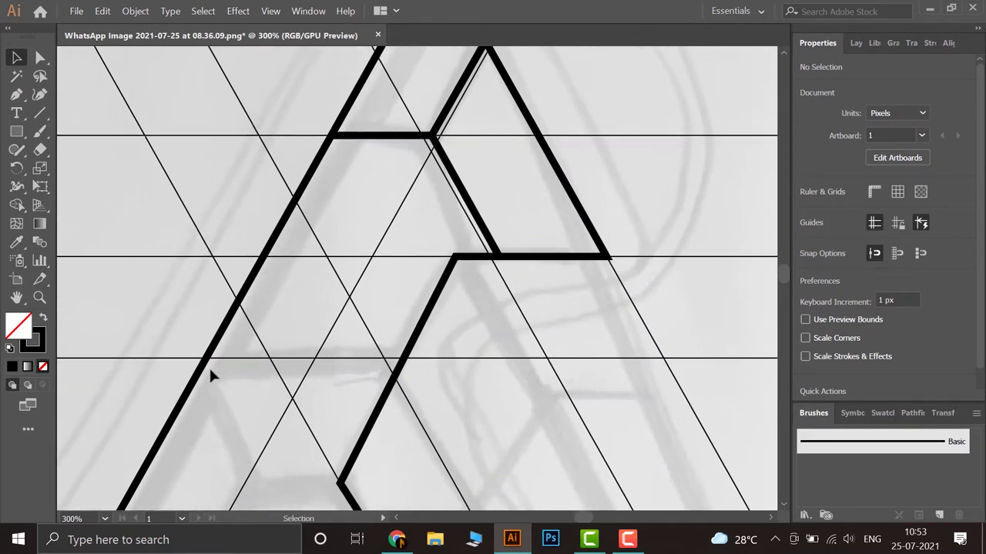
- Draw a horizontal bar on the lower guide from the left leg to the inner diagonal
click(16, 94)
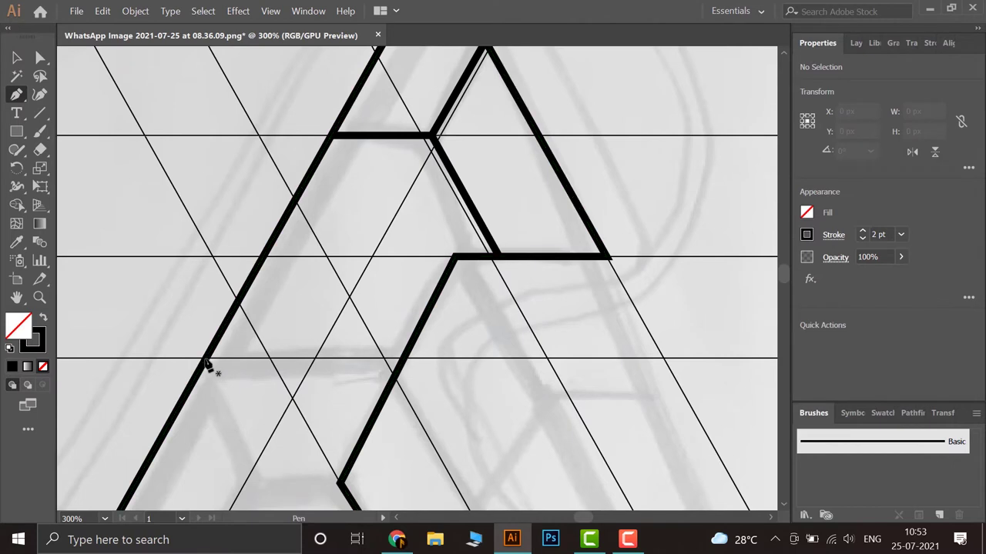
click(205, 359)
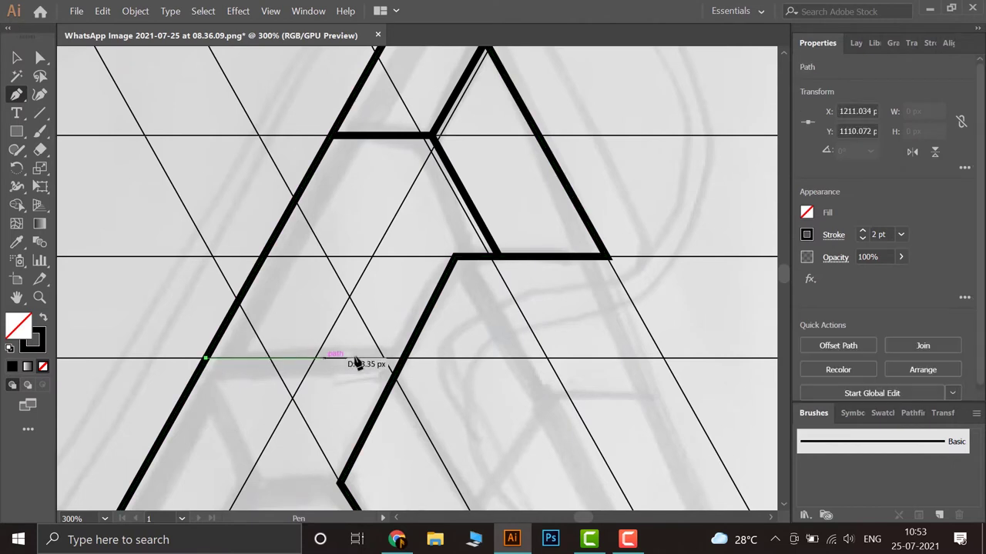
click(406, 359)
key(v)
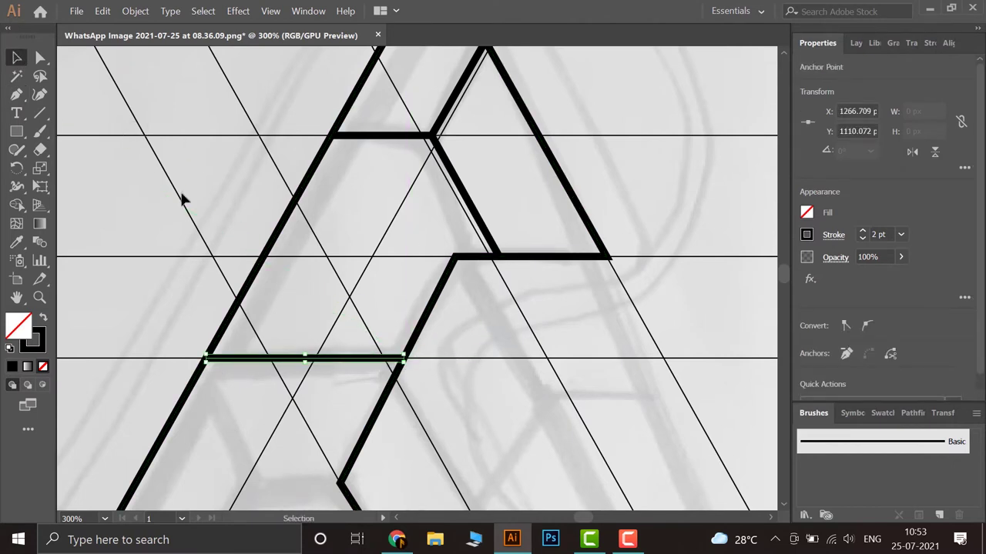
click(133, 331)
scroll(133, 332, down, 2)
scroll(332, 266, up, 1)
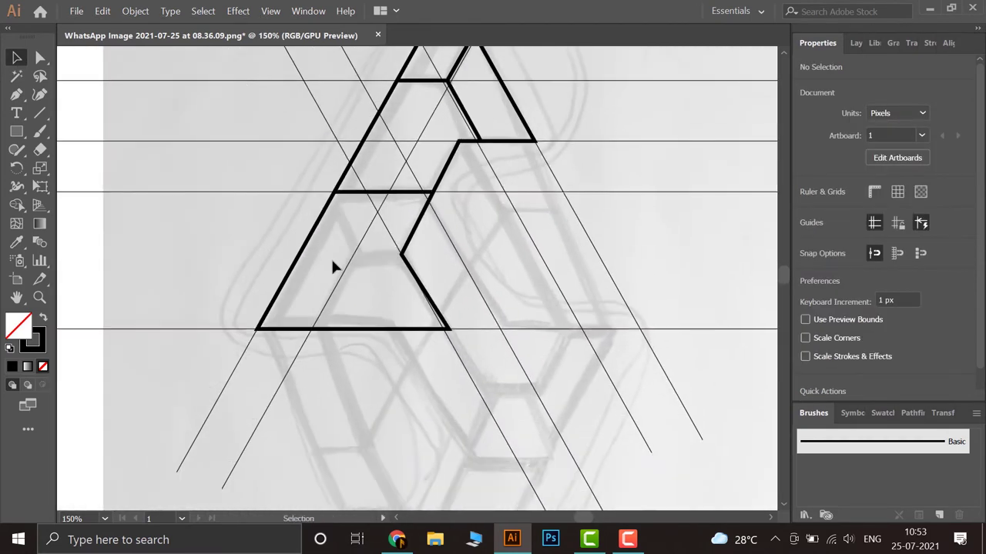
scroll(332, 266, up, 1)
scroll(332, 267, up, 1)
scroll(332, 267, up, 1)
scroll(348, 274, down, 3)
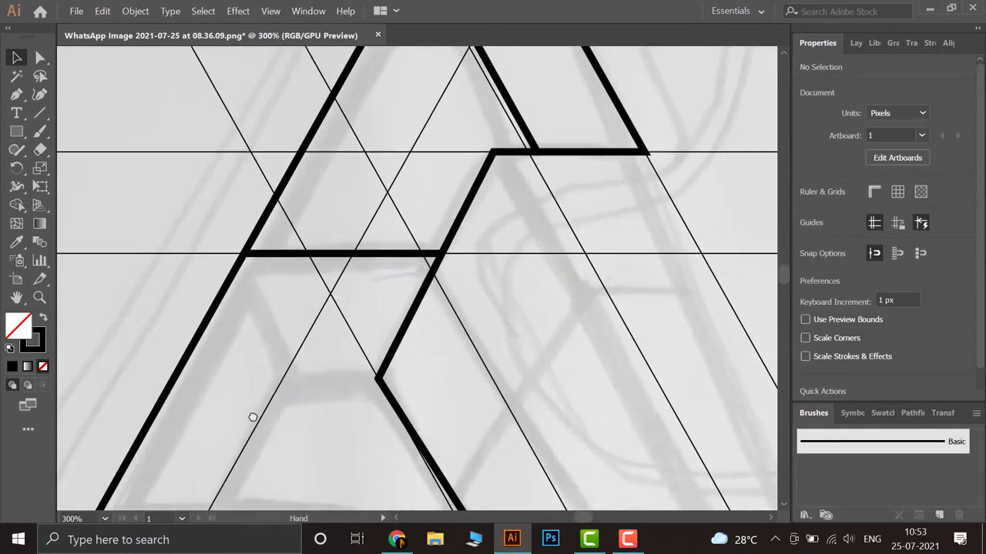
scroll(254, 413, up, 2)
scroll(460, 334, down, 2)
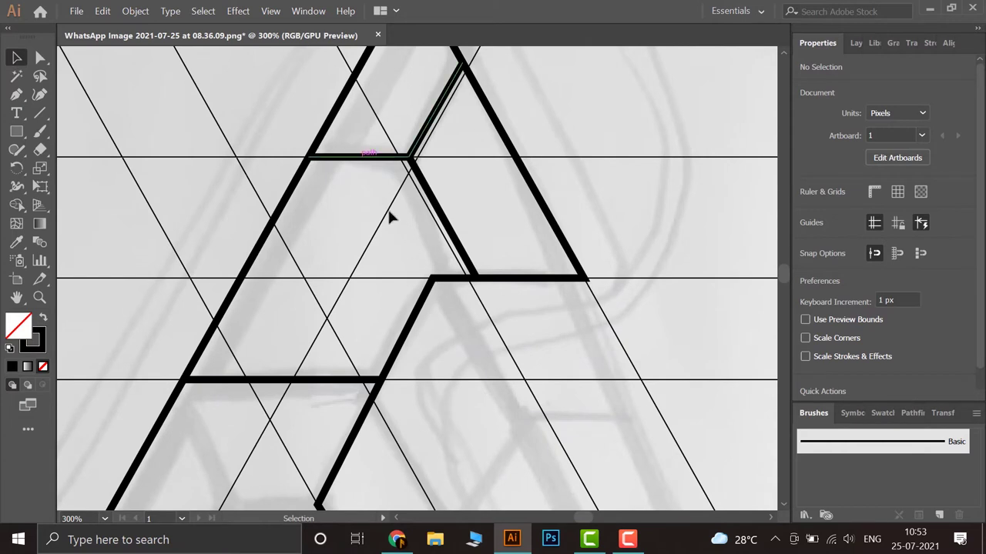
scroll(422, 281, right, 2)
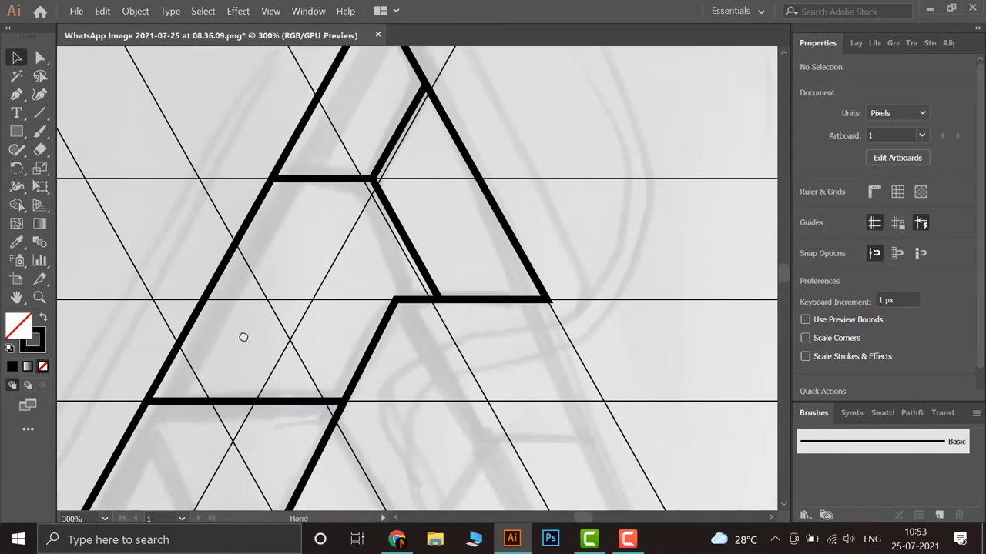
scroll(242, 336, up, 2)
scroll(242, 337, right, 2)
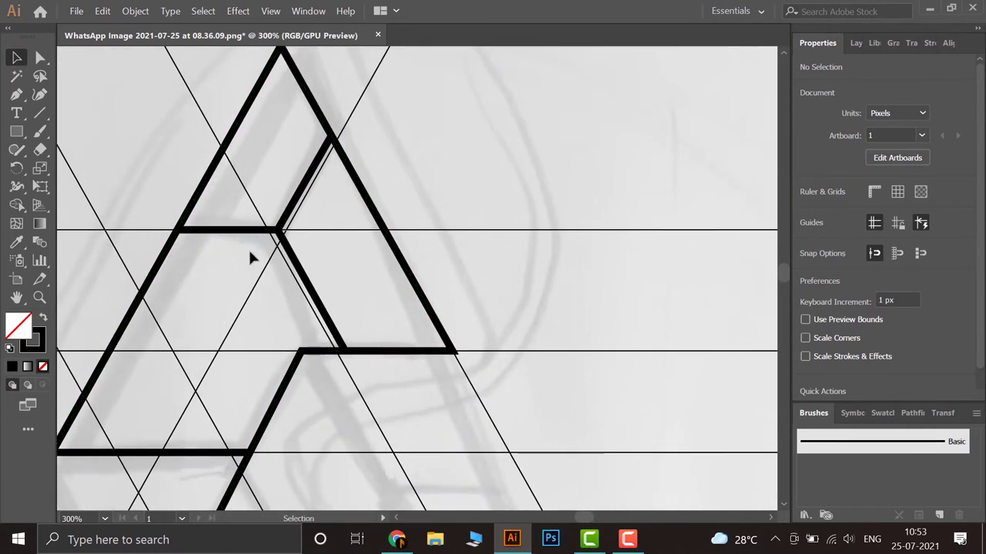
- Place the closing diagonal linking the upper bar to the lower crossbar's inner end
click(17, 94)
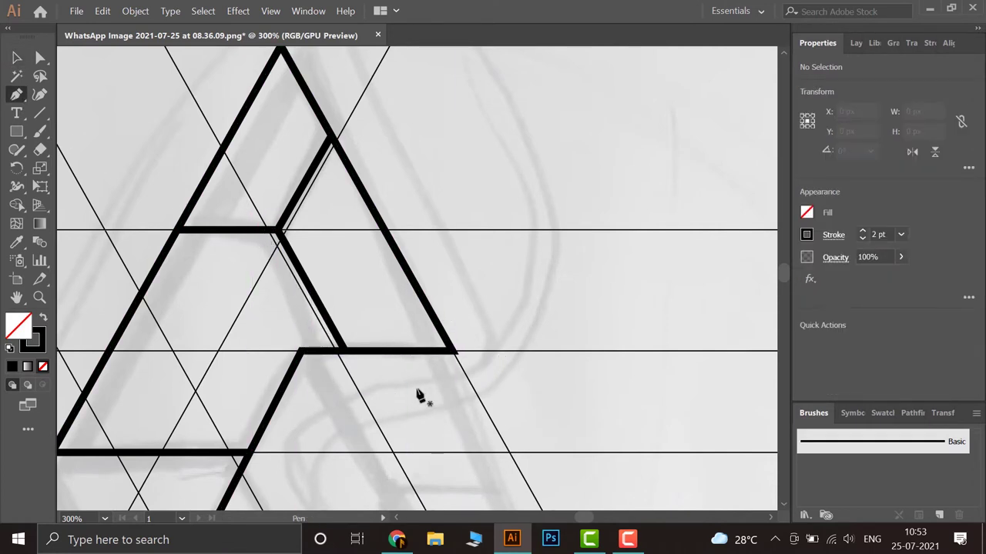
click(301, 354)
scroll(233, 238, up, 4)
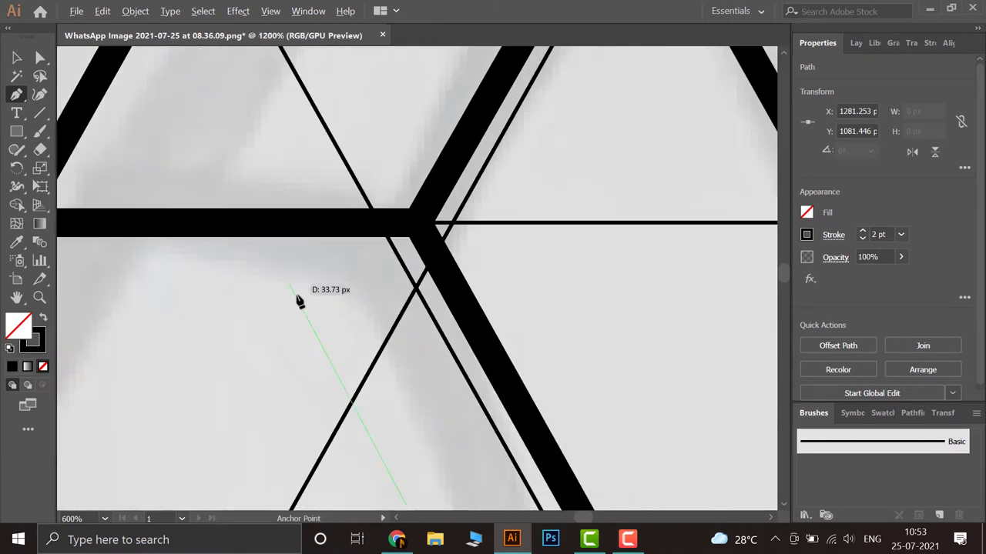
scroll(300, 301, down, 3)
scroll(216, 154, down, 1)
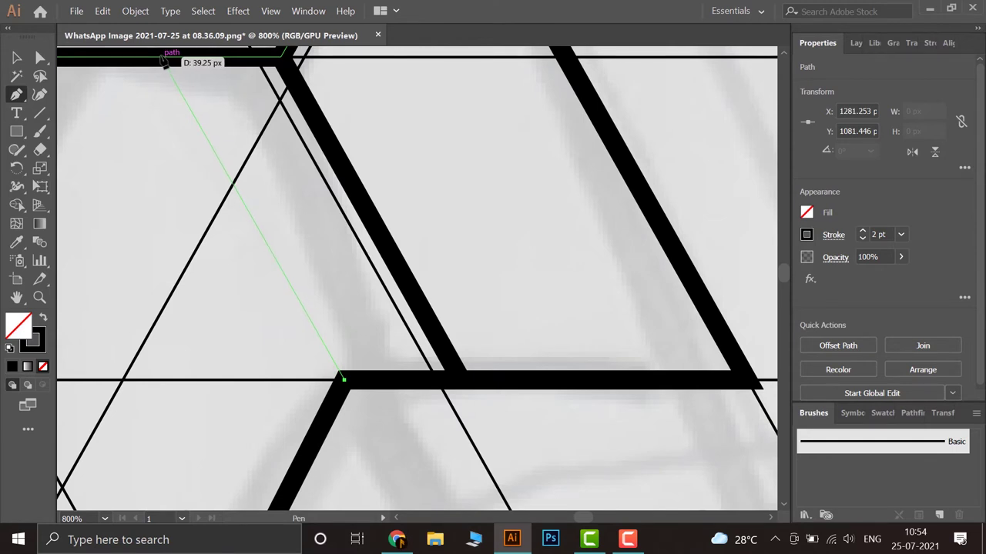
click(163, 62)
key(v)
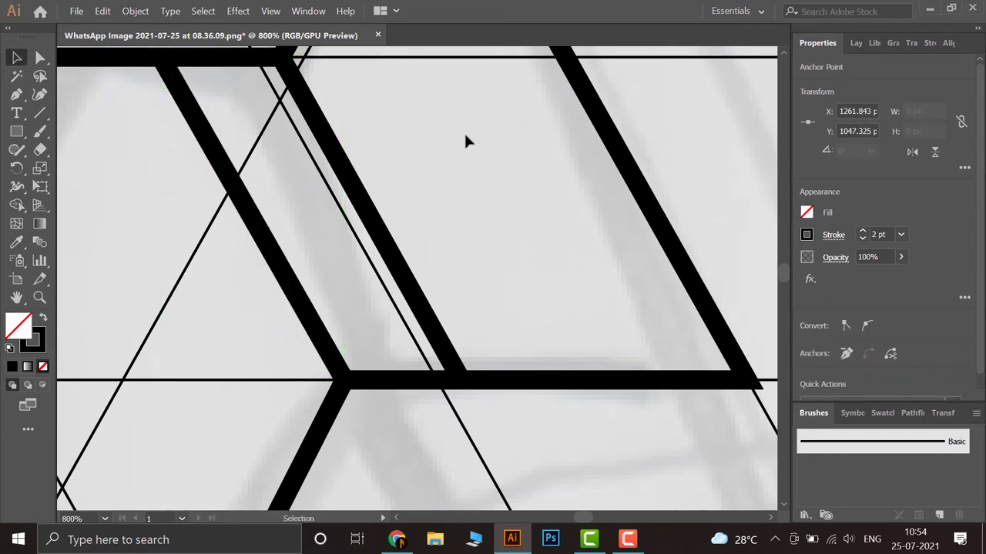
click(465, 141)
- Zoom and pan to review the whole triangle drawing
scroll(465, 141, down, 2)
scroll(254, 308, down, 1)
scroll(246, 341, down, 1)
scroll(330, 229, down, 1)
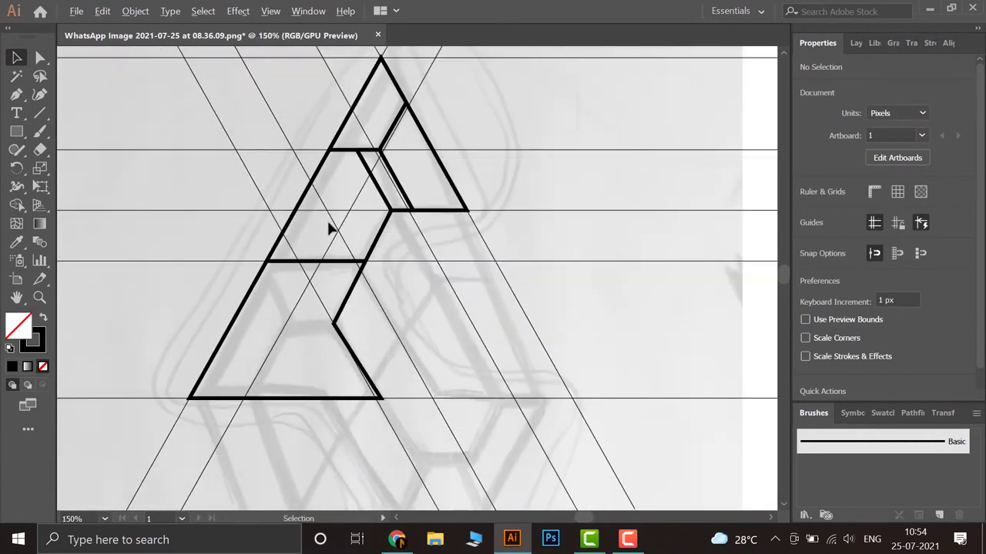
drag(294, 321, 329, 260)
scroll(299, 271, up, 1)
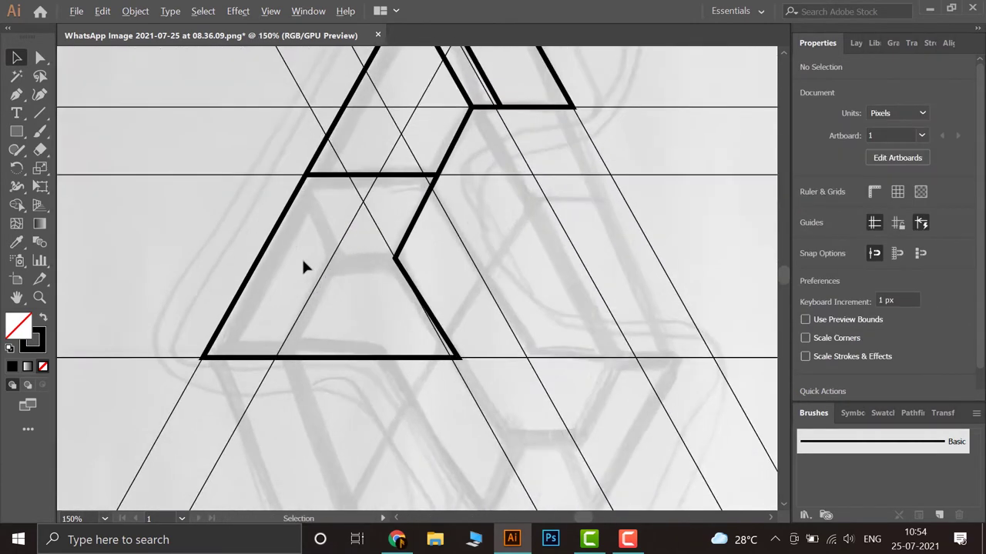
scroll(285, 250, up, 1)
scroll(286, 210, up, 1)
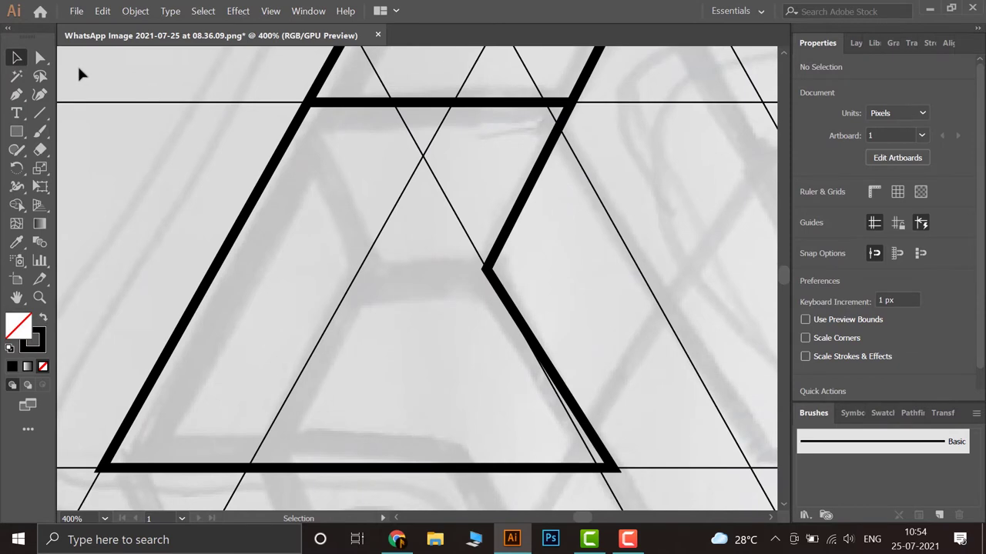
click(16, 94)
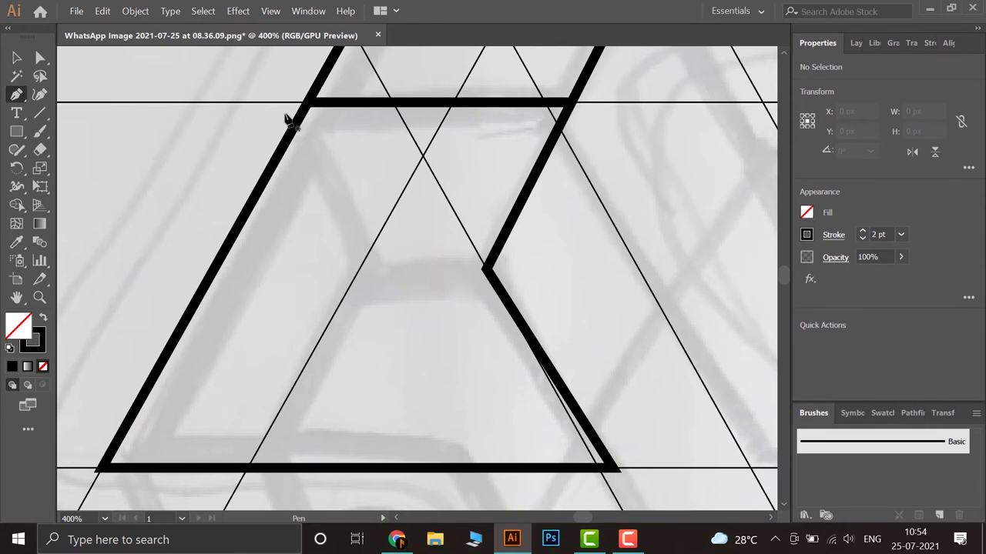
- Start the trapezoid at the top bar's left end with trial lower corners
click(307, 103)
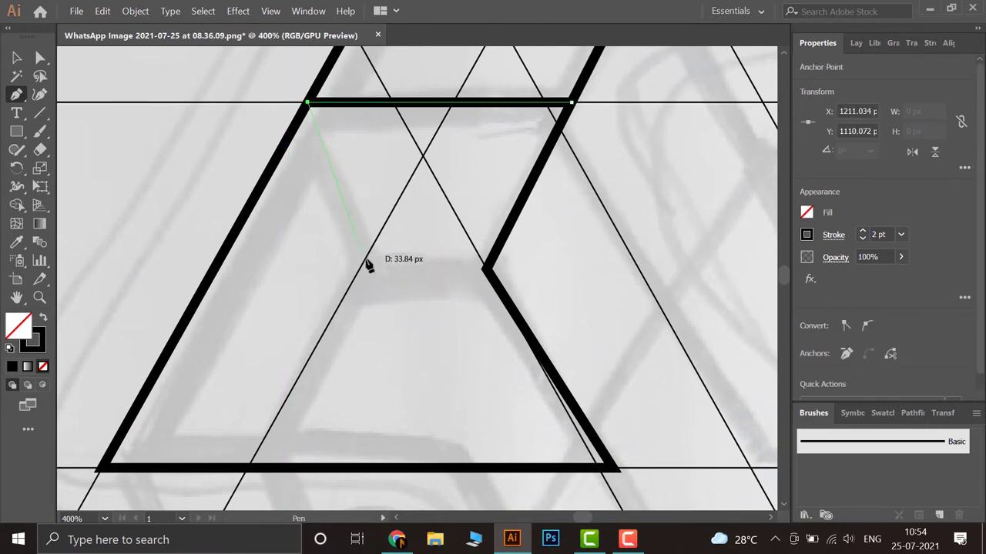
scroll(396, 278, up, 1)
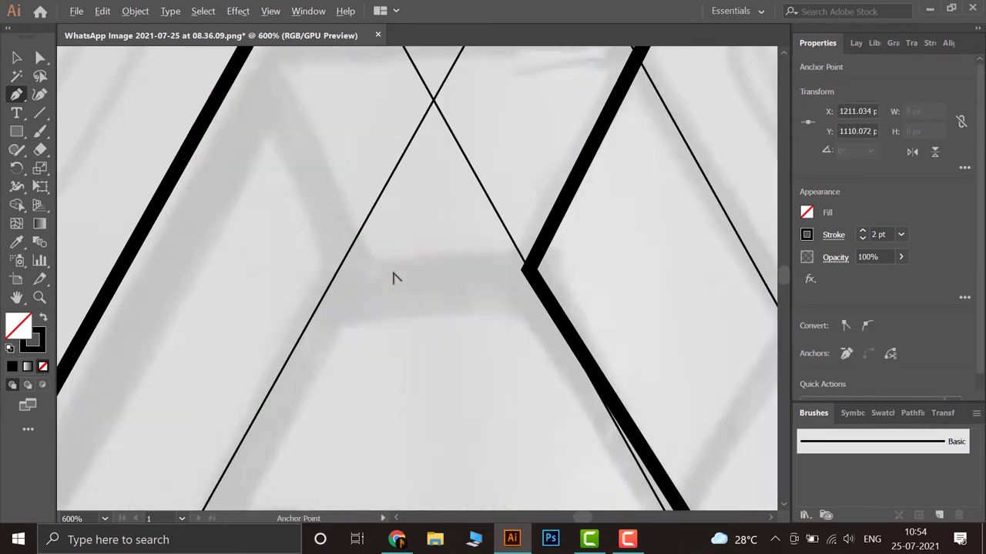
scroll(385, 323, down, 1)
scroll(379, 361, up, 1)
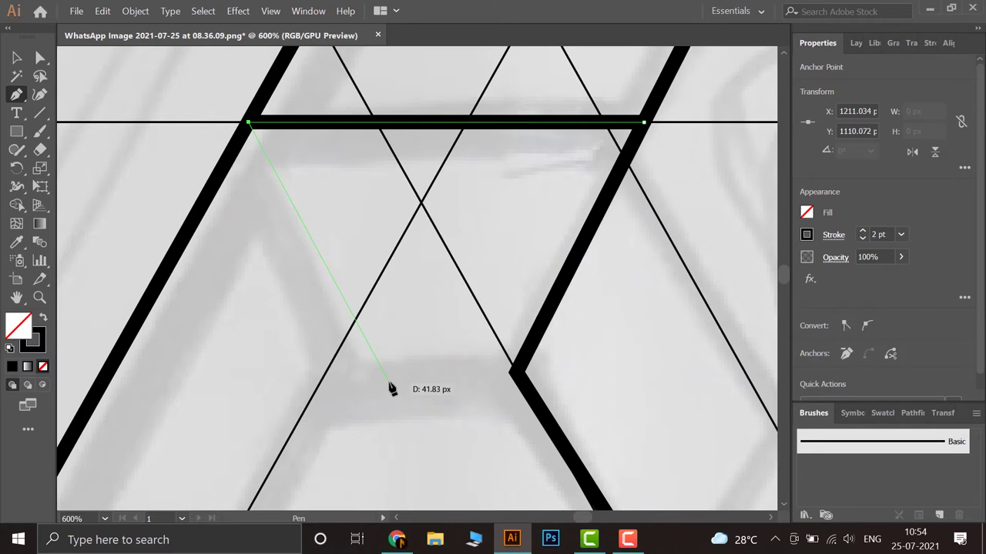
click(387, 378)
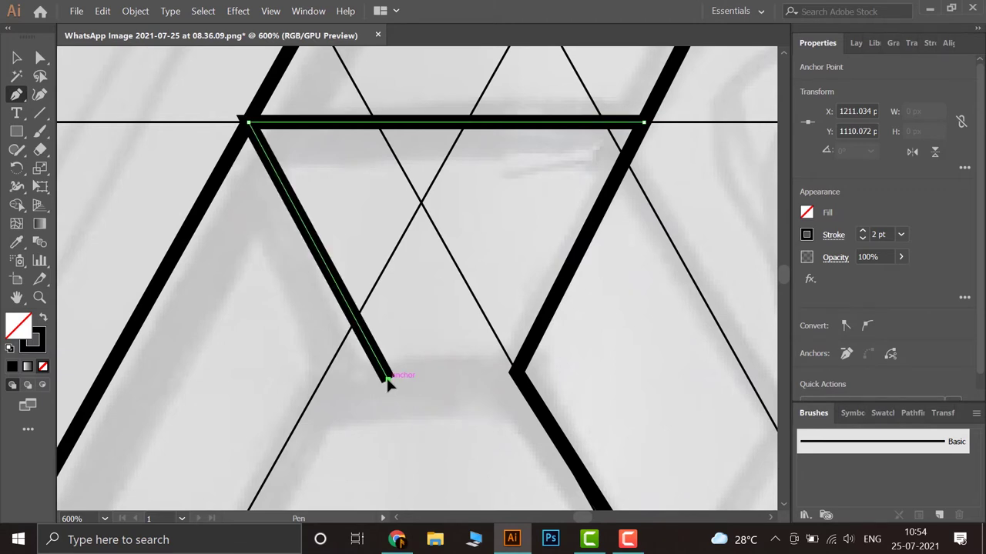
click(518, 378)
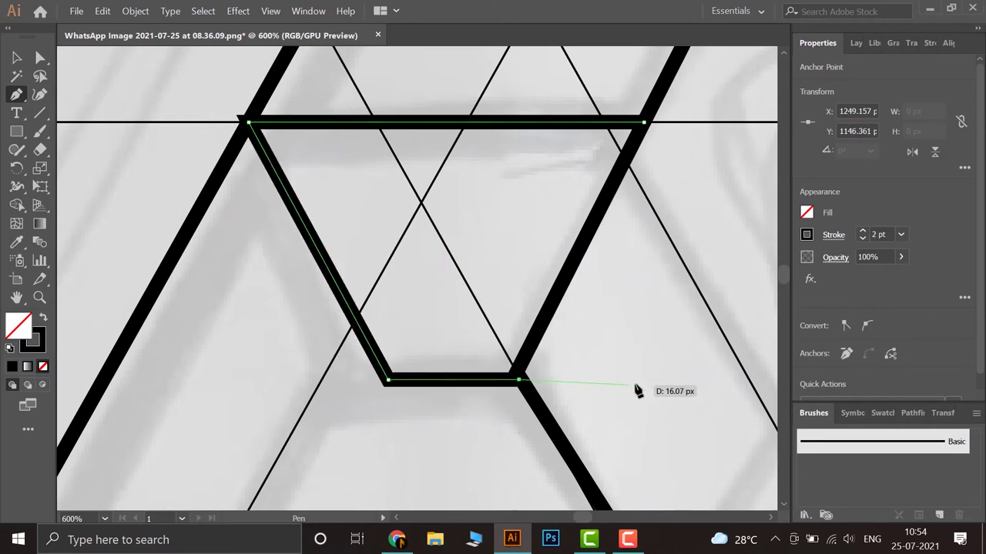
key(z)
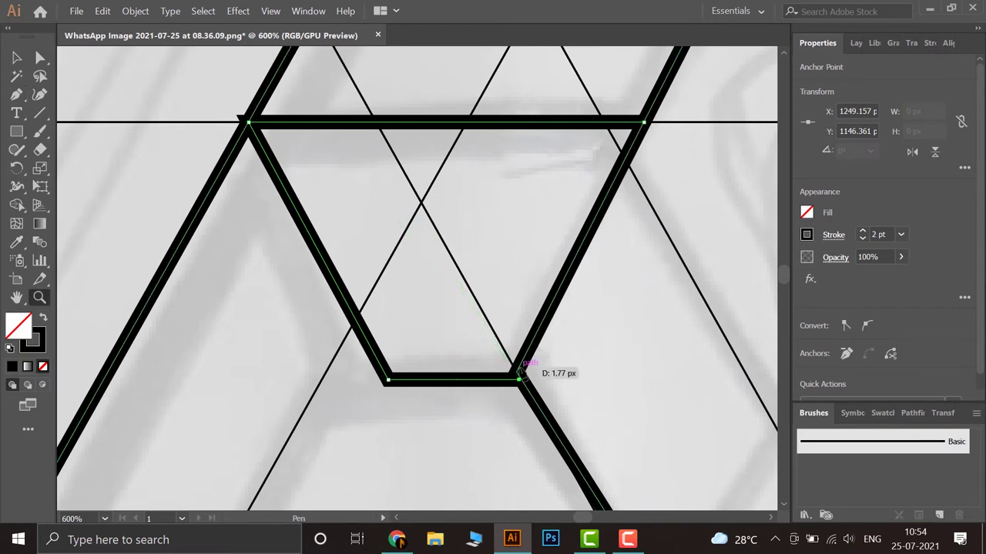
key(Delete)
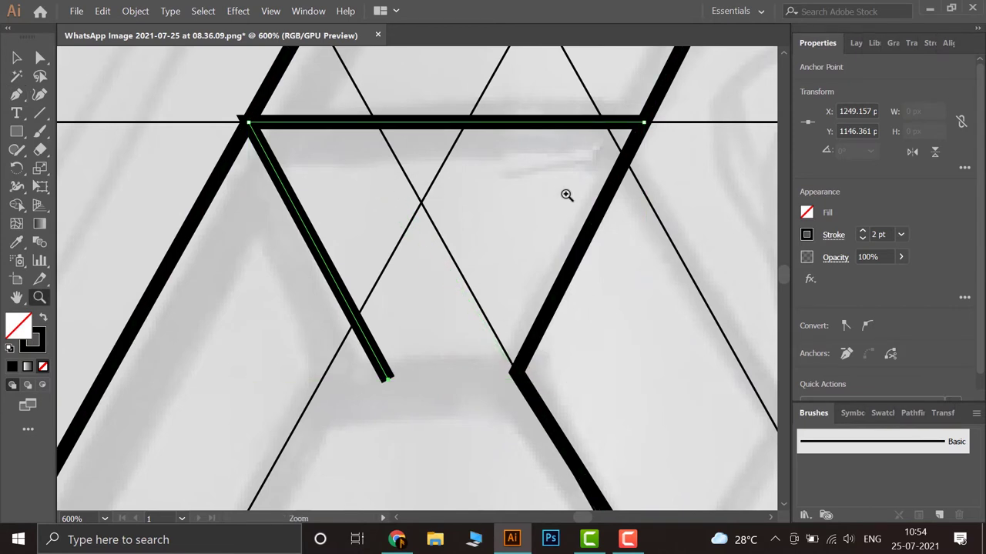
- Re-place the lower-left corner on the sketch and end the bottom edge at the zig-zag vertex
click(22, 92)
key(ctrl+z)
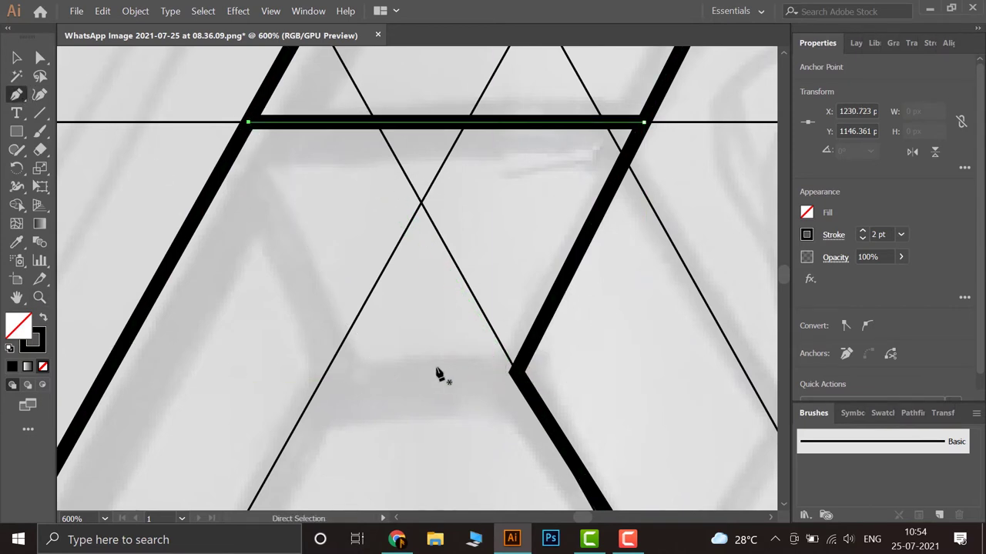
click(395, 382)
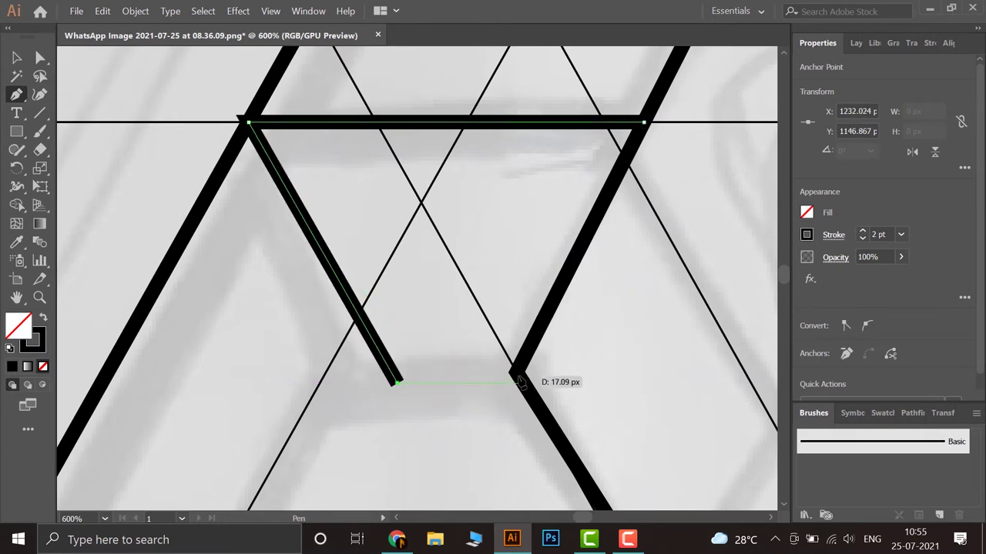
key(ctrl+z)
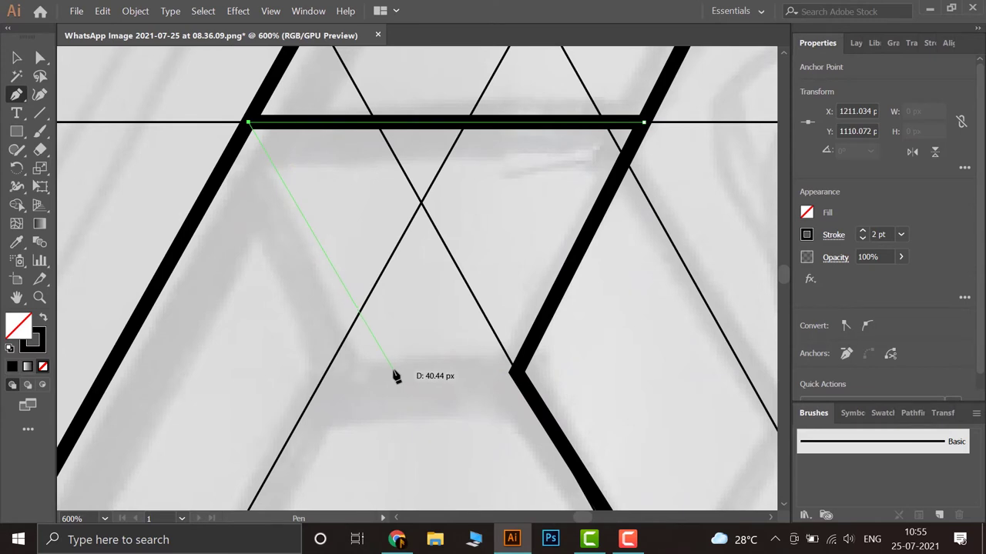
click(391, 373)
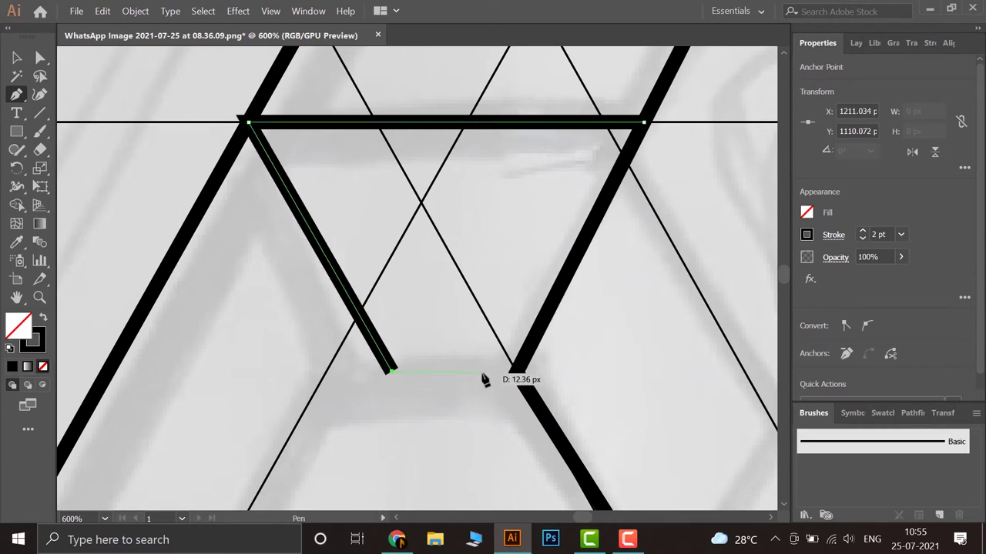
click(514, 373)
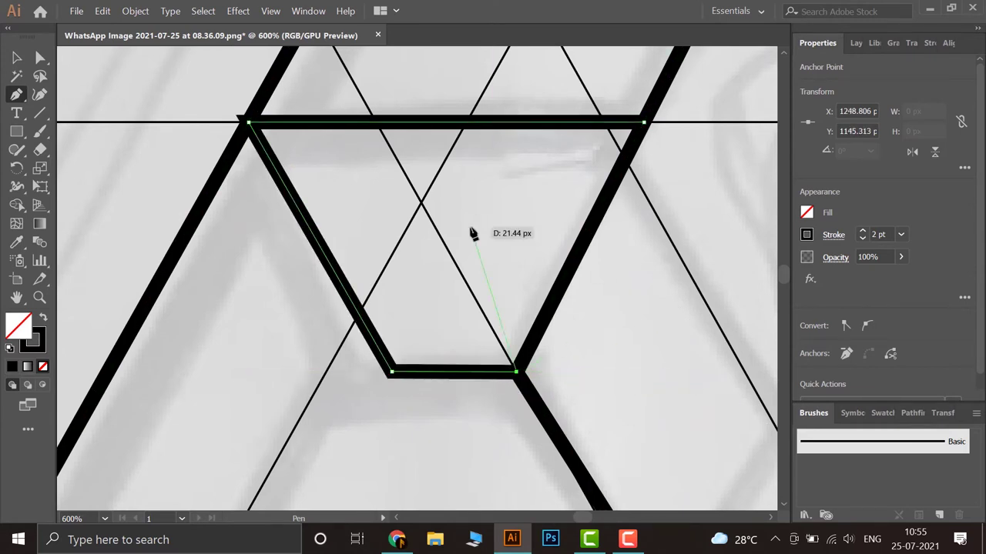
click(16, 58)
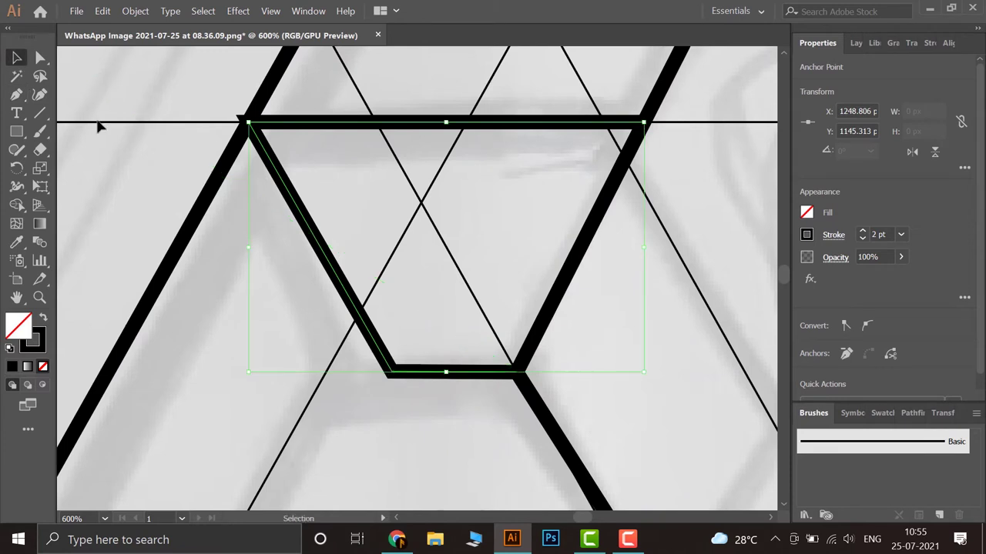
click(207, 362)
scroll(220, 382, down, 2)
drag(214, 430, 396, 269)
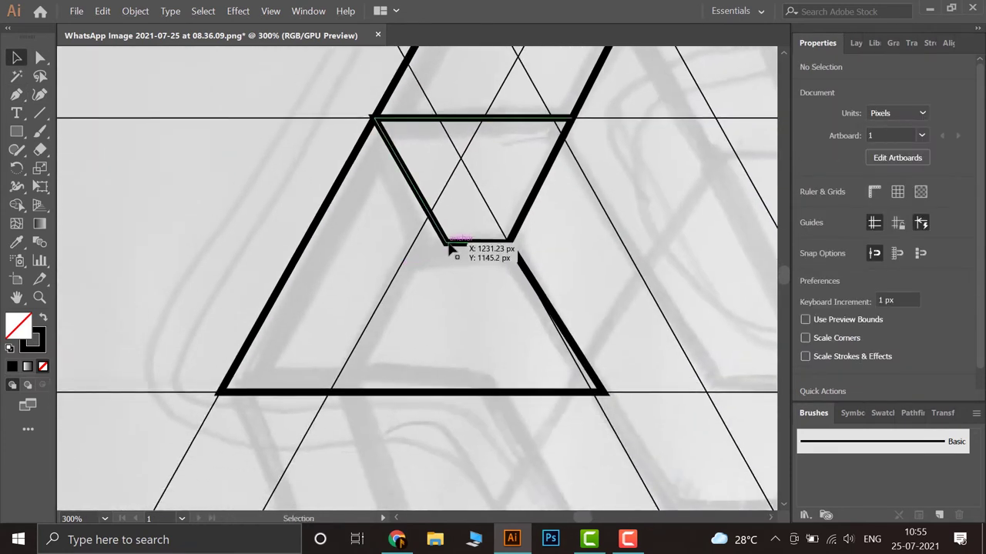
- Draw a line with the Pen tool from the inner trapezoid's lower-left corner down to the triangle's base
click(16, 94)
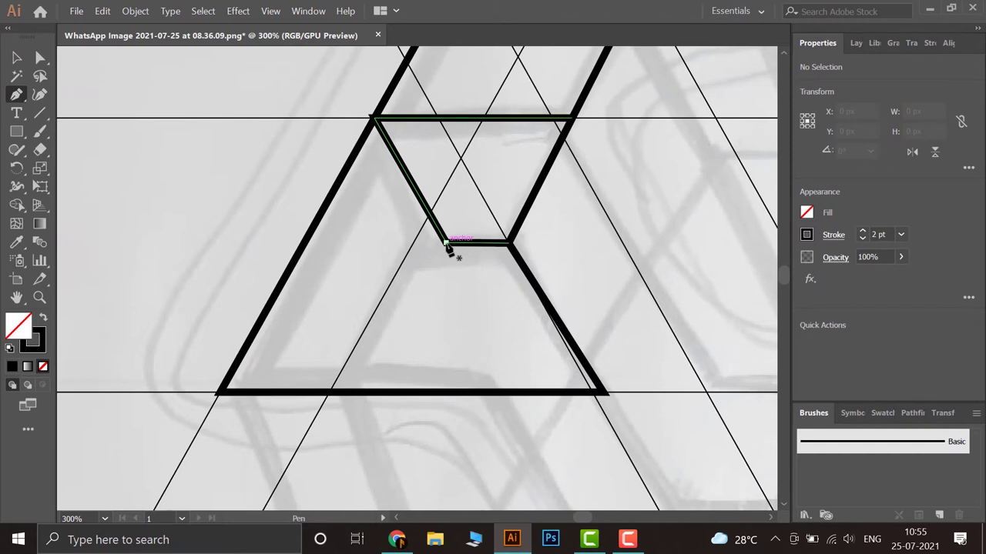
click(446, 244)
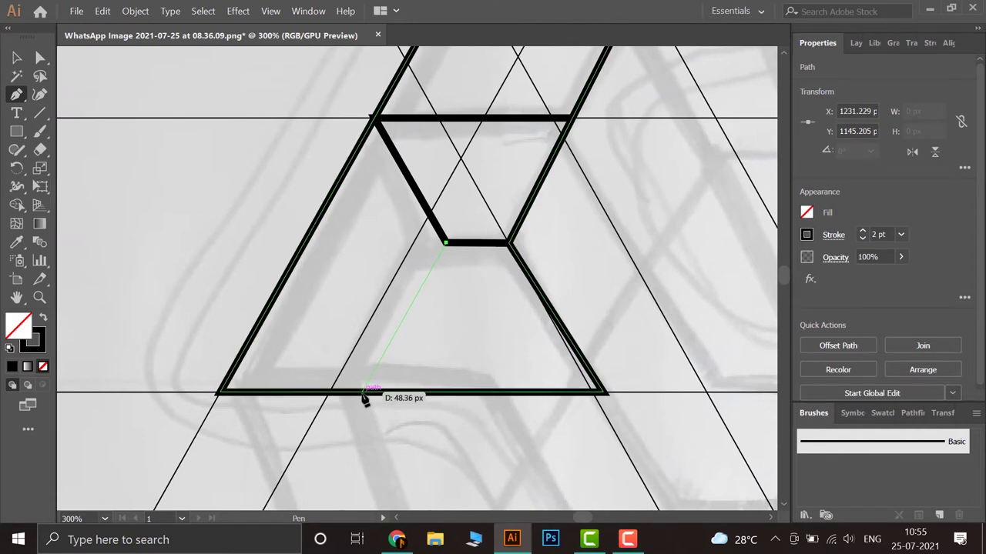
click(363, 392)
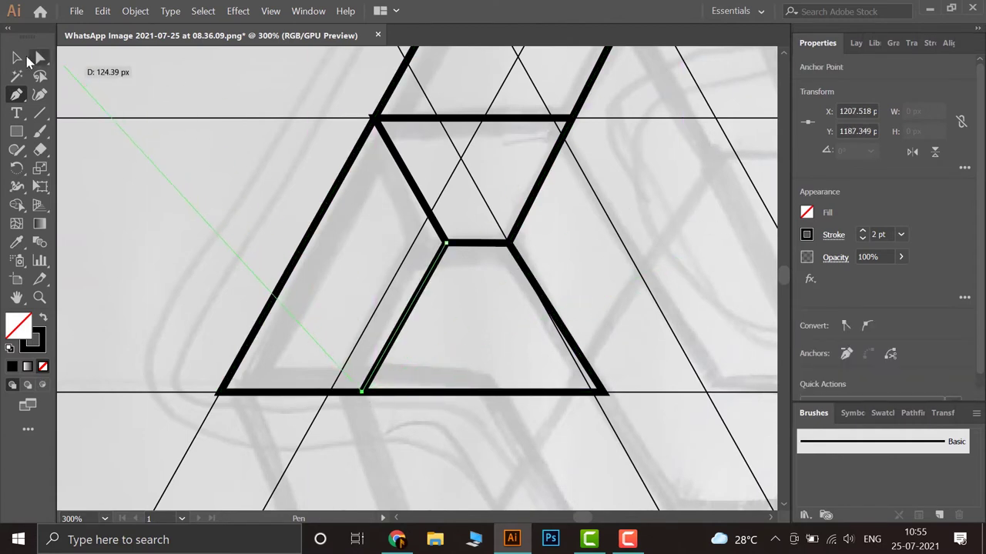
key(v)
click(164, 186)
scroll(164, 186, down, 1)
scroll(402, 220, down, 1)
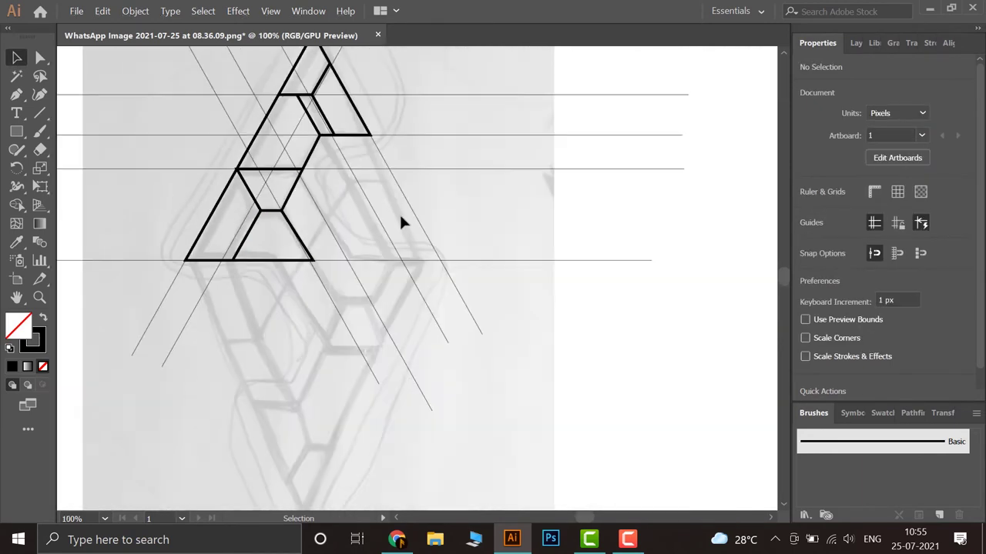
scroll(358, 221, up, 1)
scroll(398, 238, up, 1)
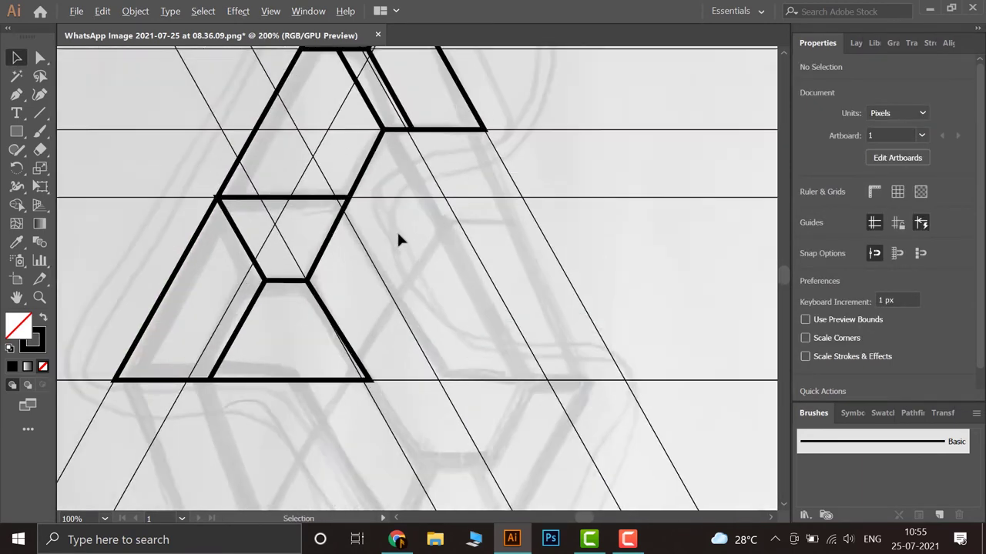
scroll(488, 321, up, 1)
scroll(496, 328, up, 1)
- Zoom in and select the path at the outline's left junction
scroll(385, 302, up, 2)
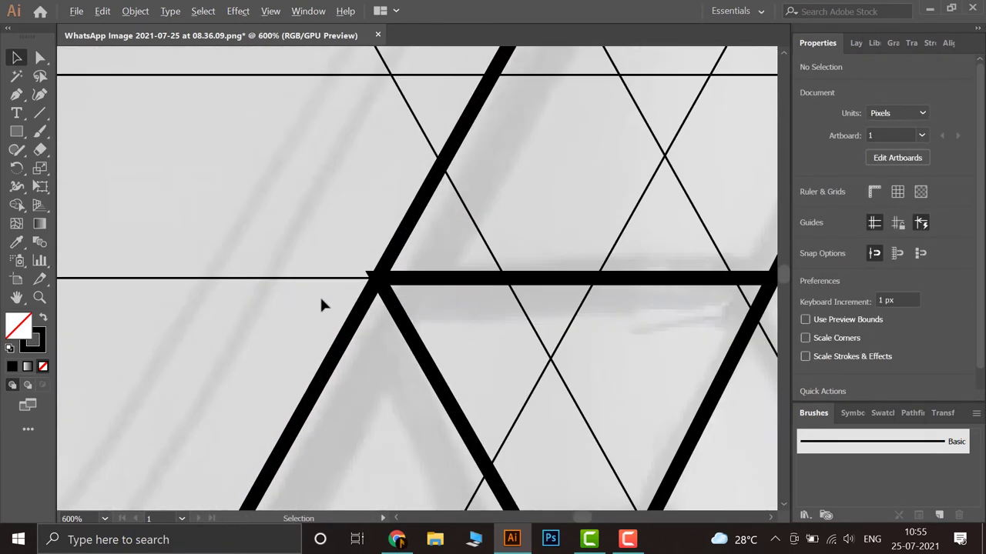
scroll(321, 302, up, 3)
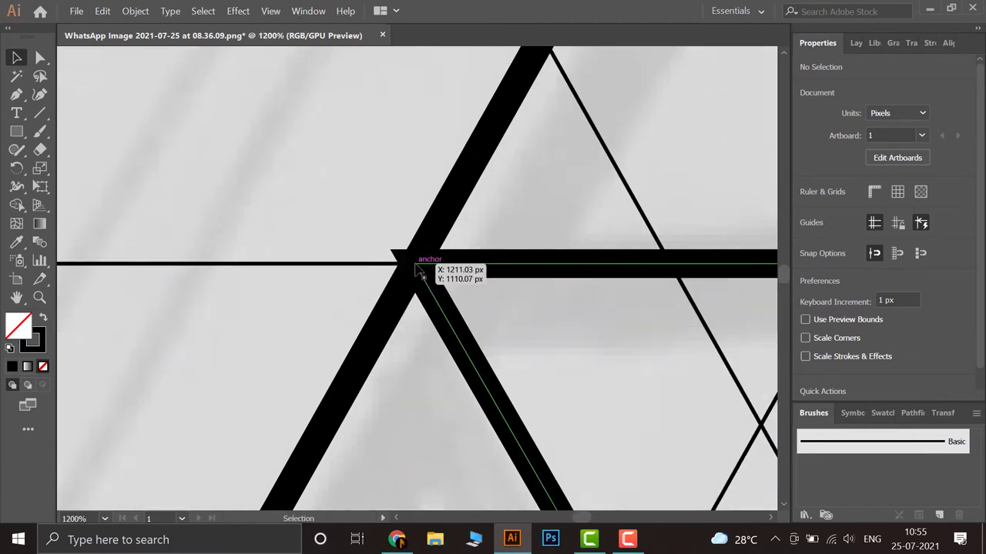
scroll(420, 273, up, 1)
scroll(459, 233, up, 2)
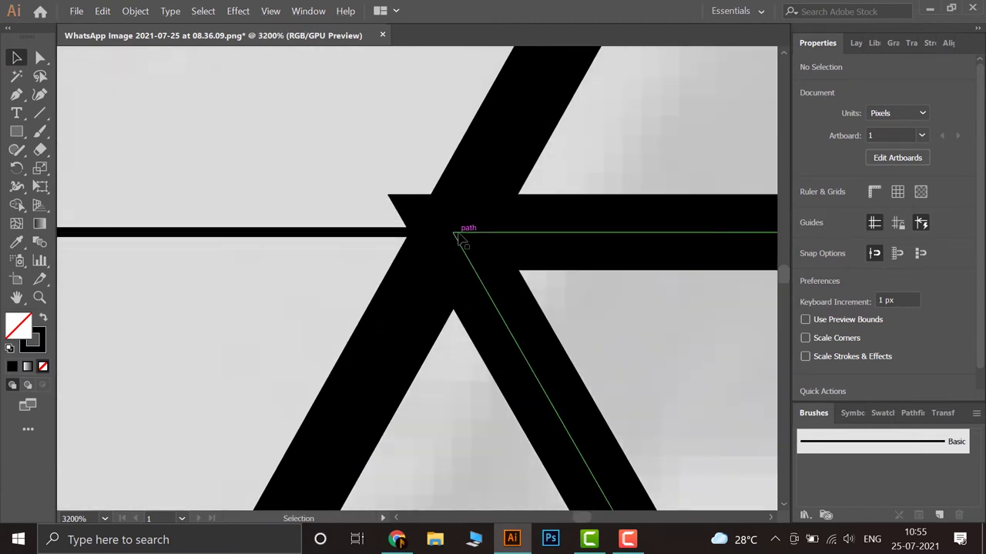
click(452, 233)
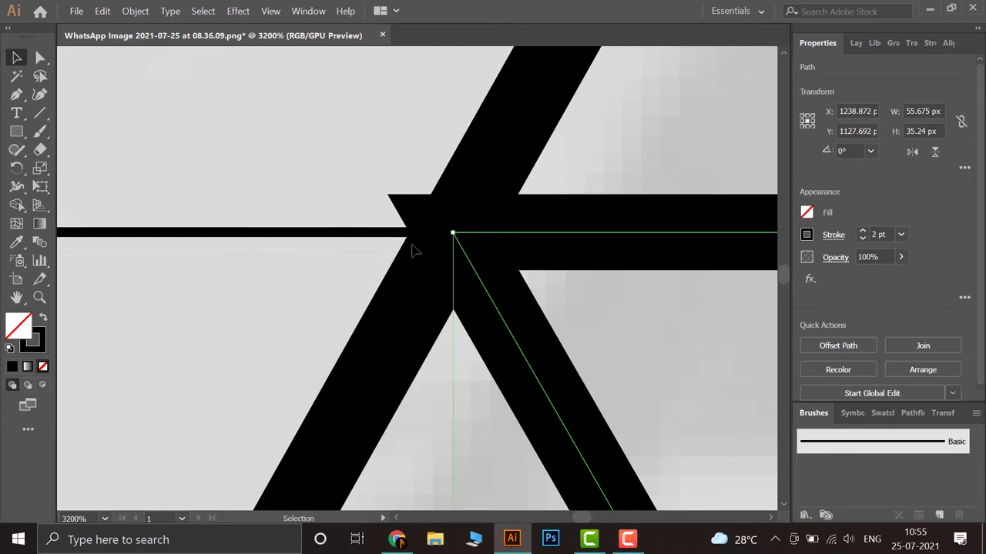
- Zoom out and deselect to review the finished triangle, trapezoid and diagonals
scroll(429, 228, down, 1)
scroll(409, 203, down, 2)
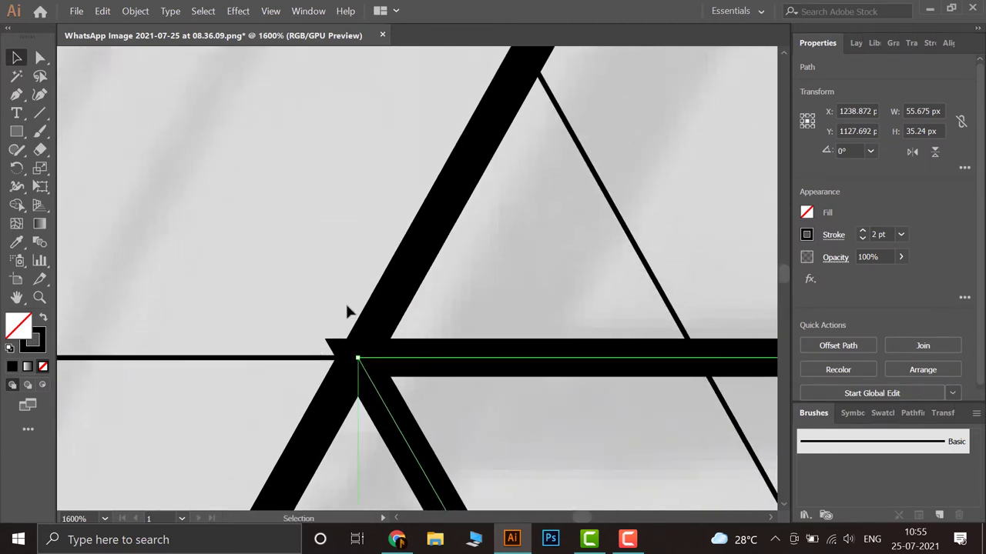
scroll(350, 311, down, 1)
scroll(439, 359, down, 1)
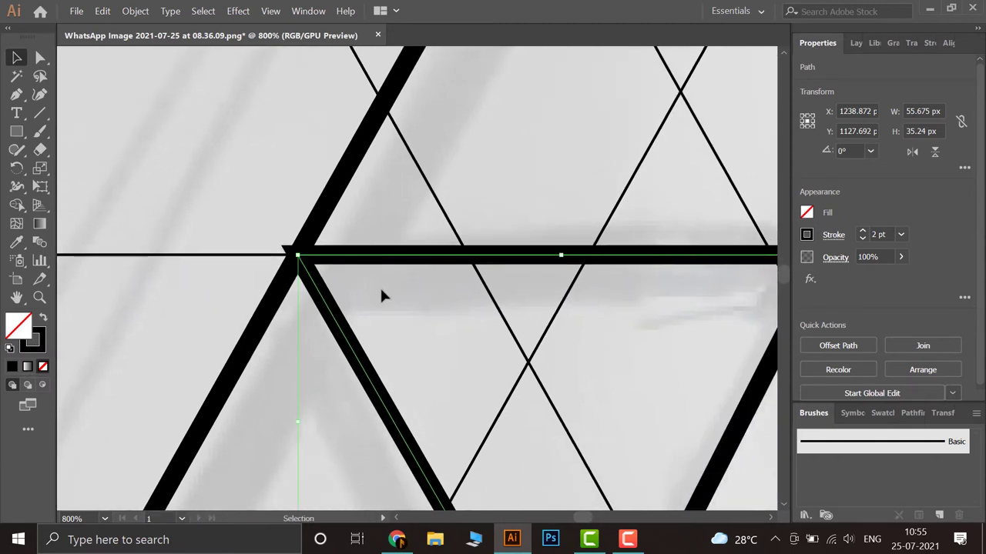
scroll(375, 290, down, 1)
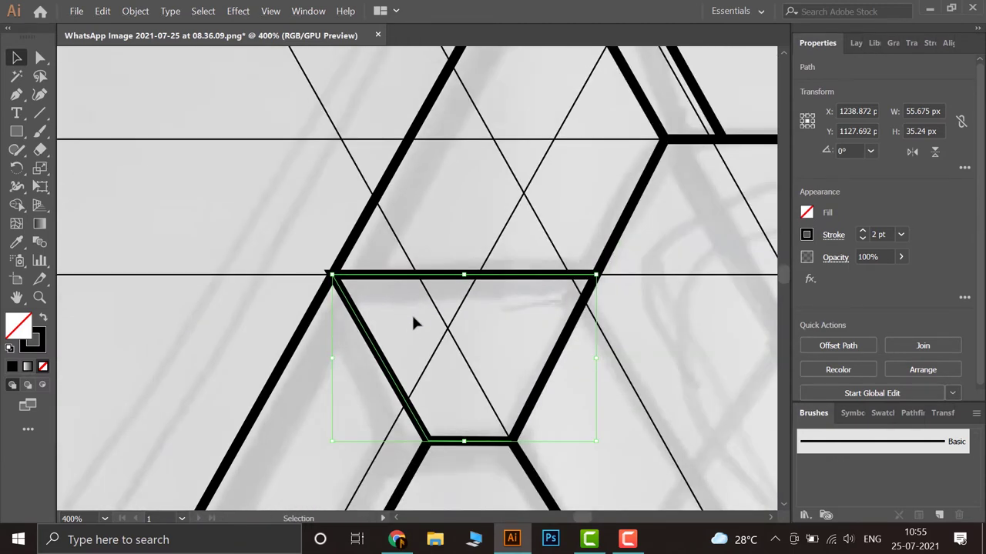
scroll(413, 309, down, 2)
scroll(427, 298, down, 1)
click(679, 313)
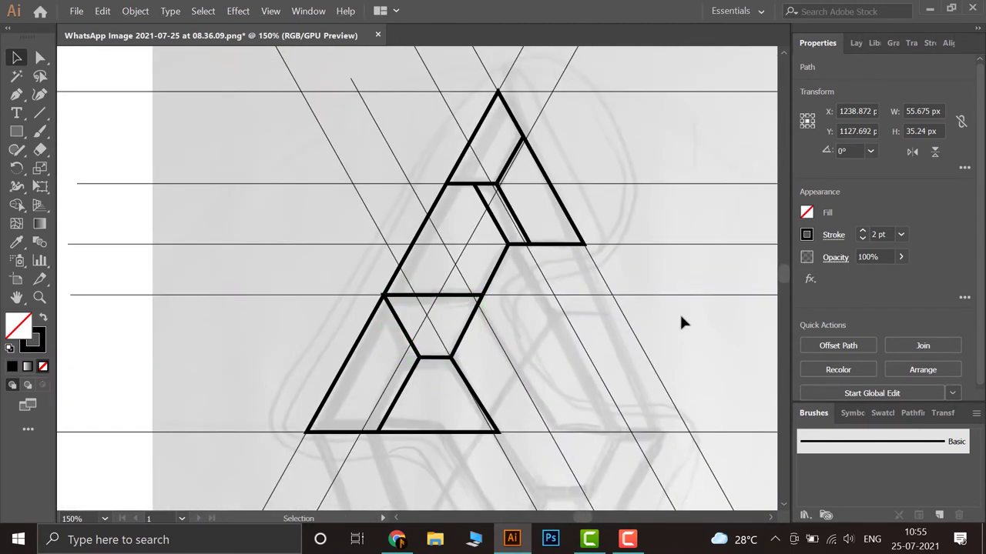
scroll(672, 307, down, 1)
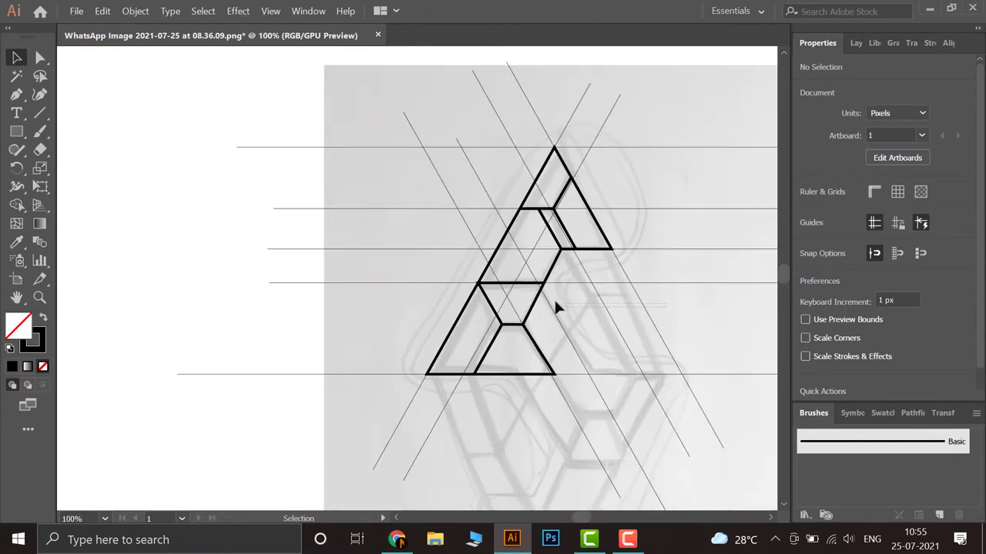
- Duplicate Layer 3 as 'Layer 3 copy' in the Layers panel, keeping the original locked
click(518, 315)
click(648, 324)
click(855, 43)
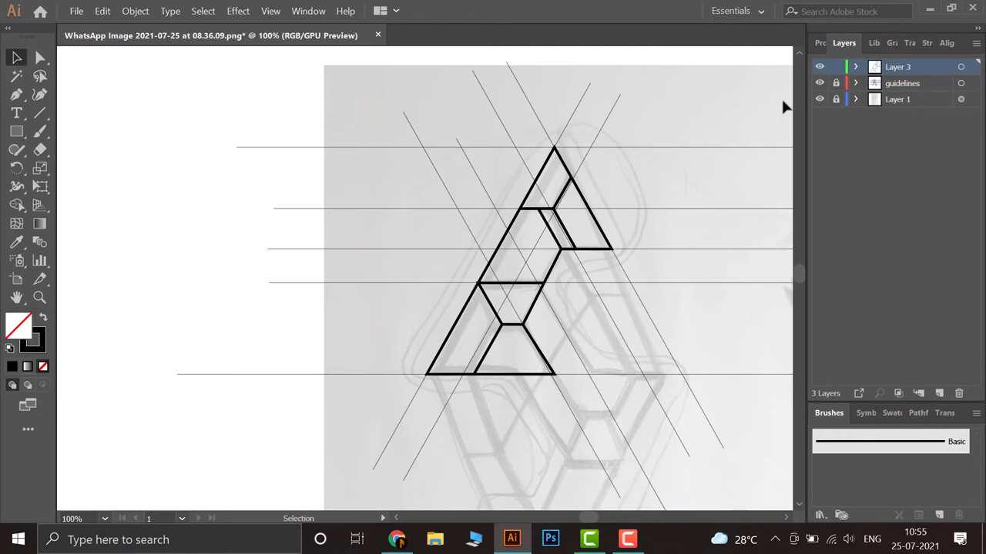
scroll(710, 300, right, 3)
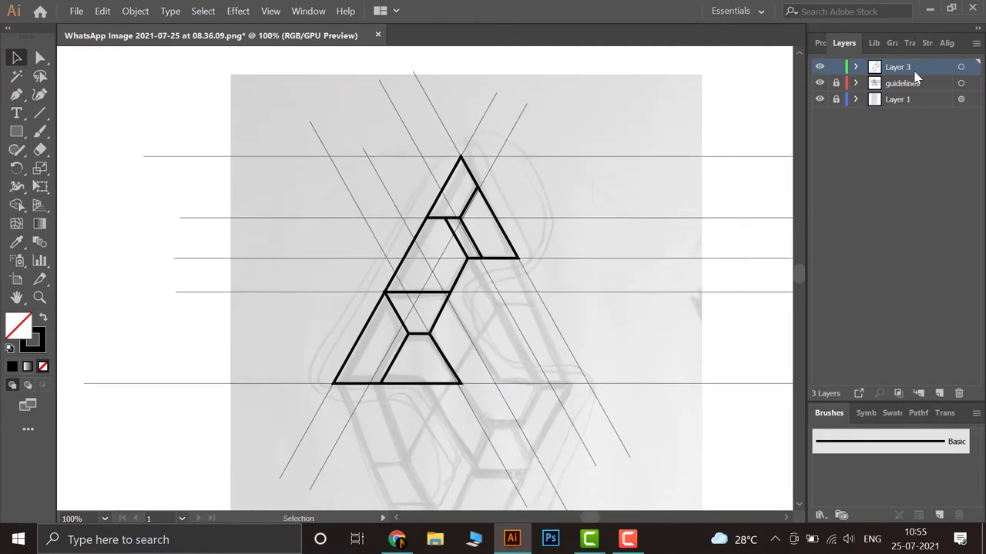
drag(916, 77, 940, 393)
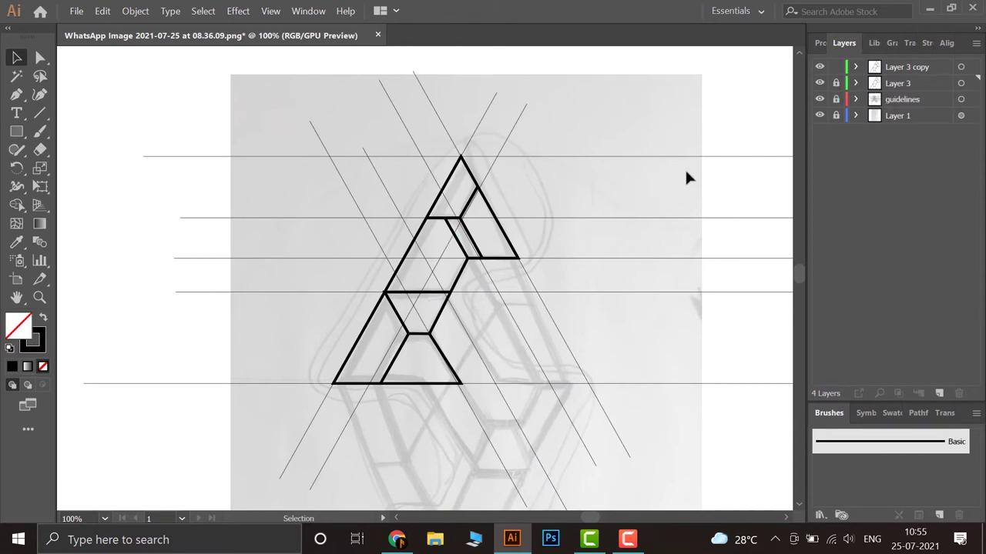
- Reflect the Layer 3 copy artwork across the horizontal axis to flip it upside down
click(961, 67)
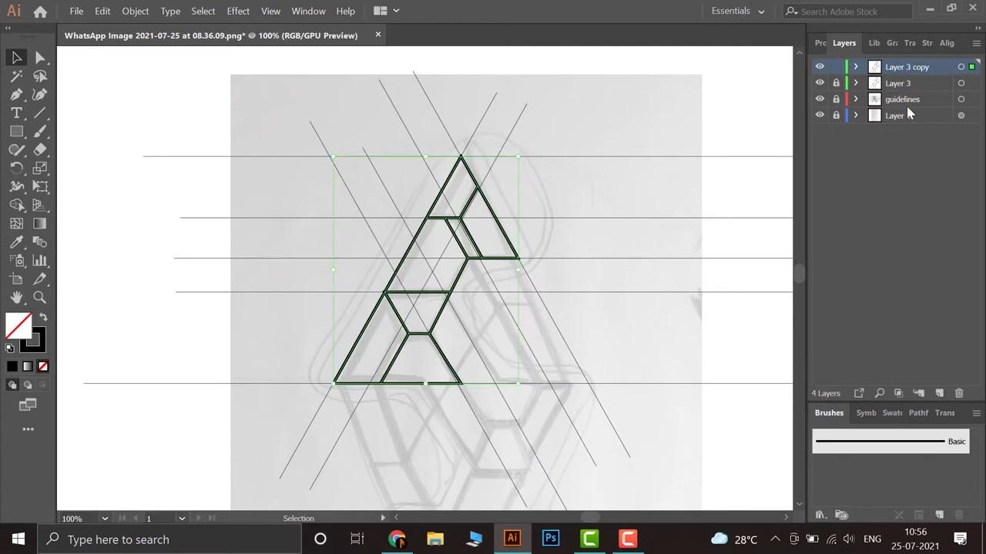
right_click(484, 246)
mouse_move(527, 430)
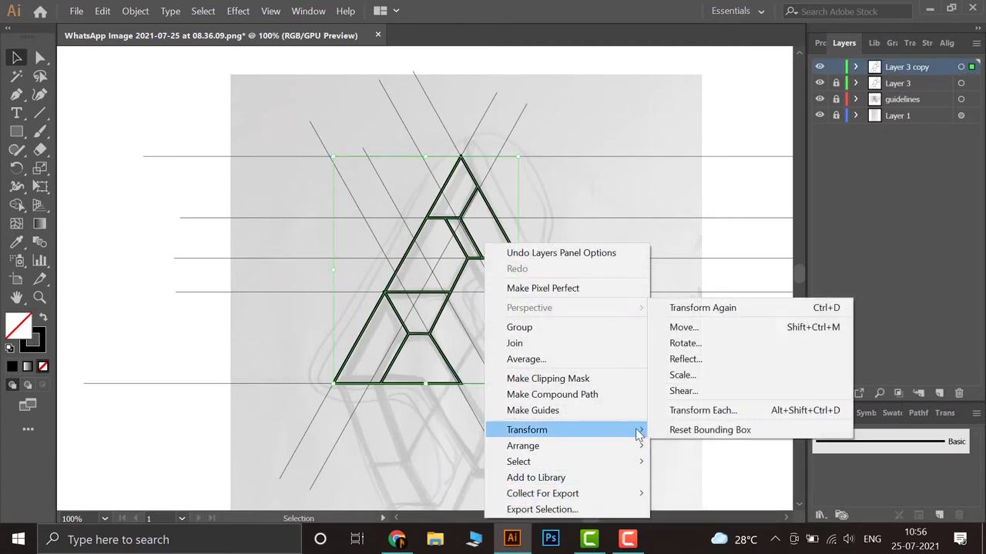
click(702, 362)
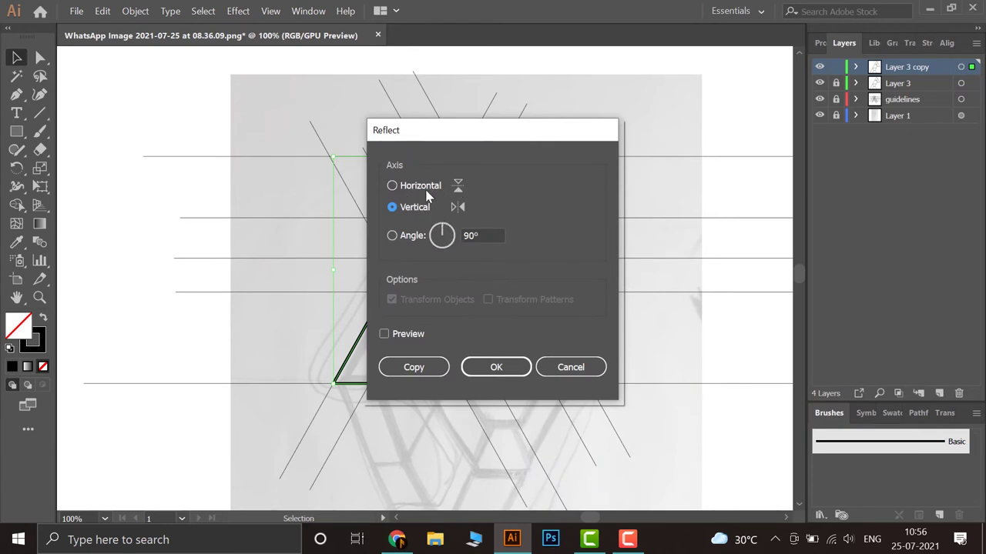
click(427, 189)
click(509, 370)
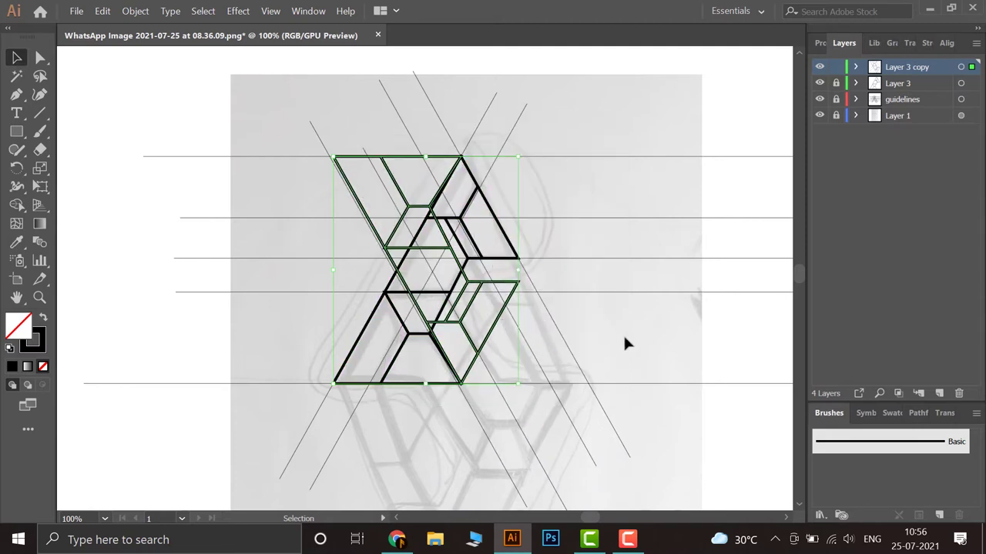
scroll(623, 333, down, 3)
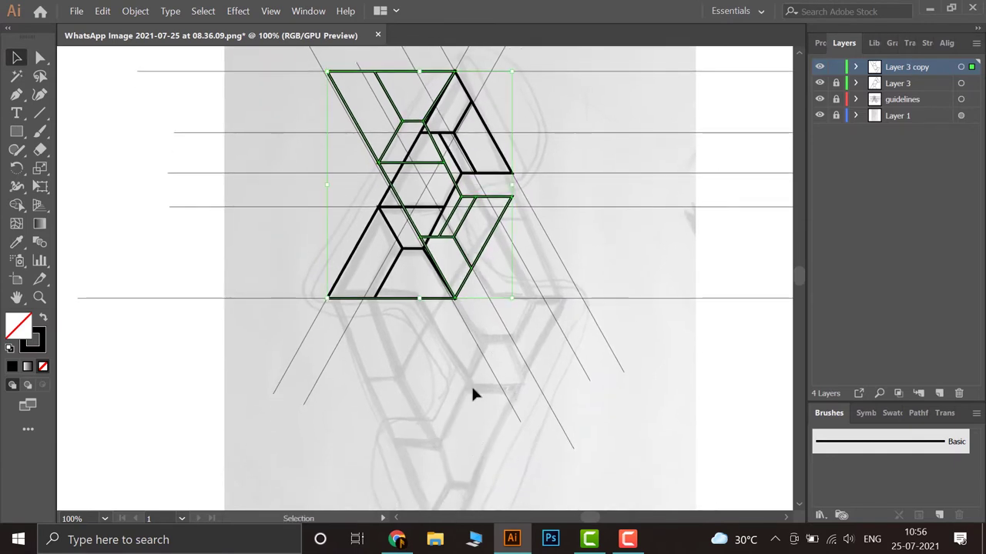
- Reflect the copied artwork across the vertical axis, mirroring it left to right
right_click(468, 203)
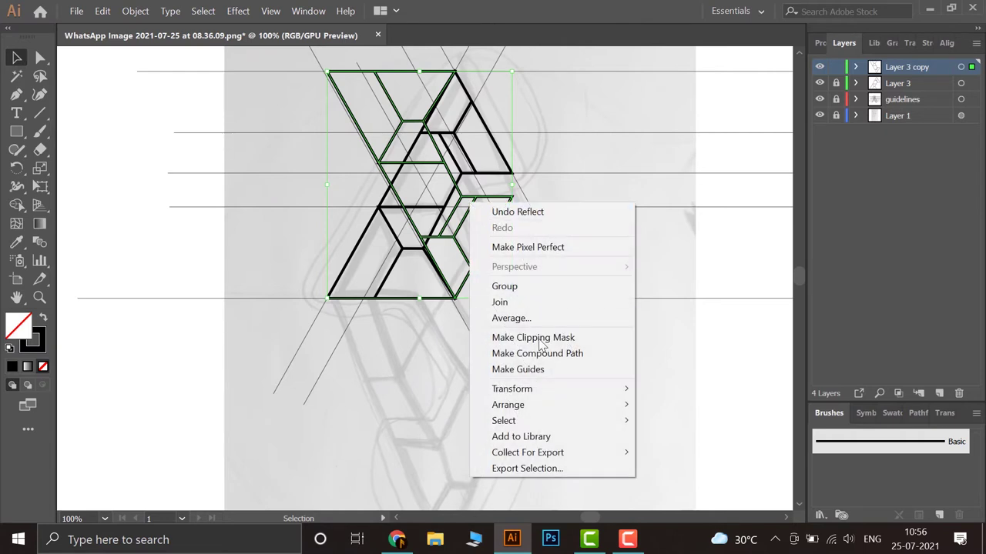
mouse_move(539, 389)
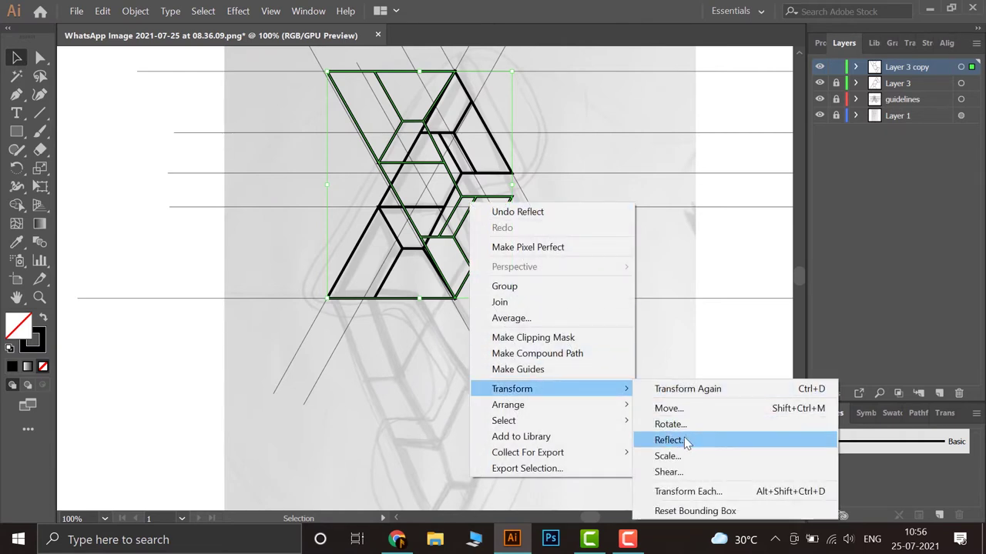
click(683, 440)
click(422, 212)
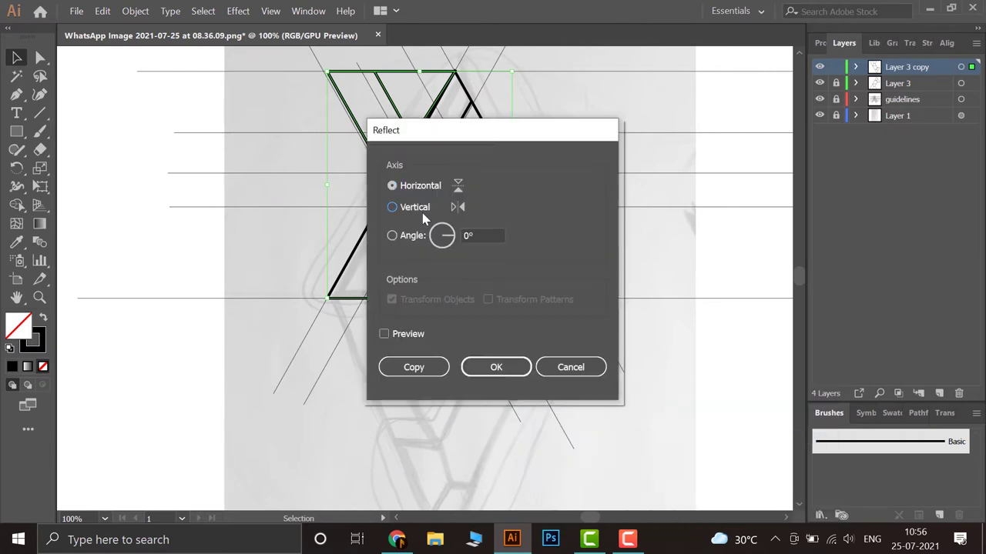
click(500, 369)
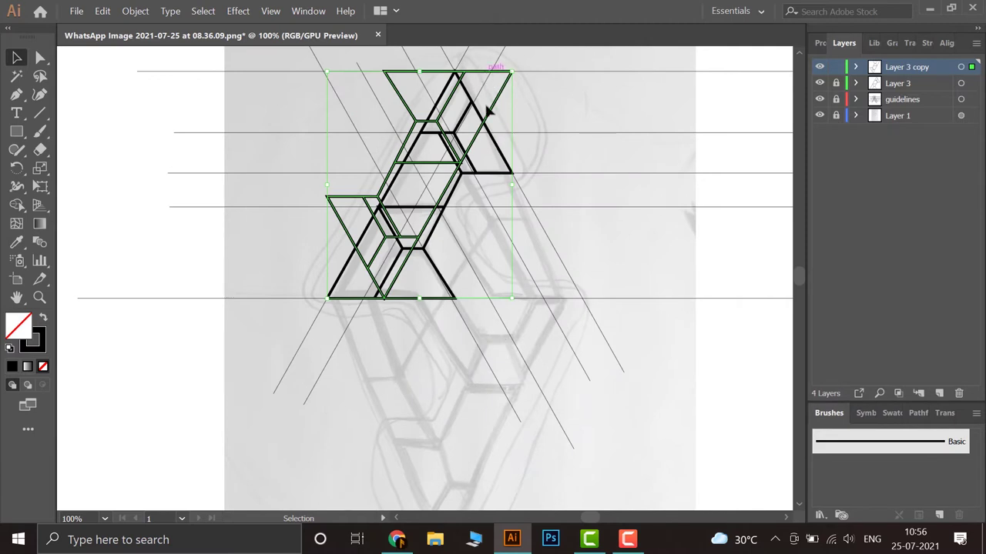
- Try moving the mirrored copy below the original, then undo those moves
drag(490, 154, 512, 302)
click(586, 234)
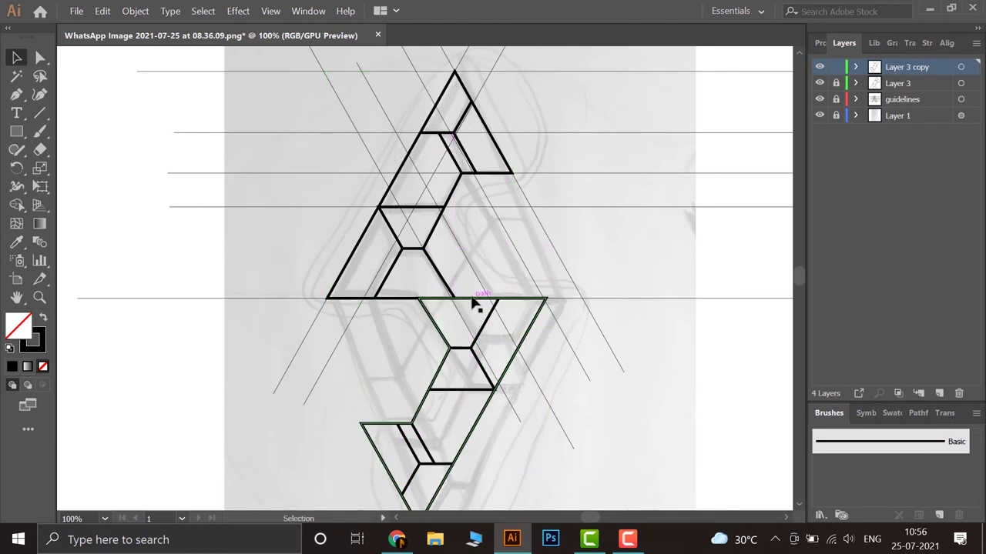
drag(473, 303, 506, 301)
click(543, 263)
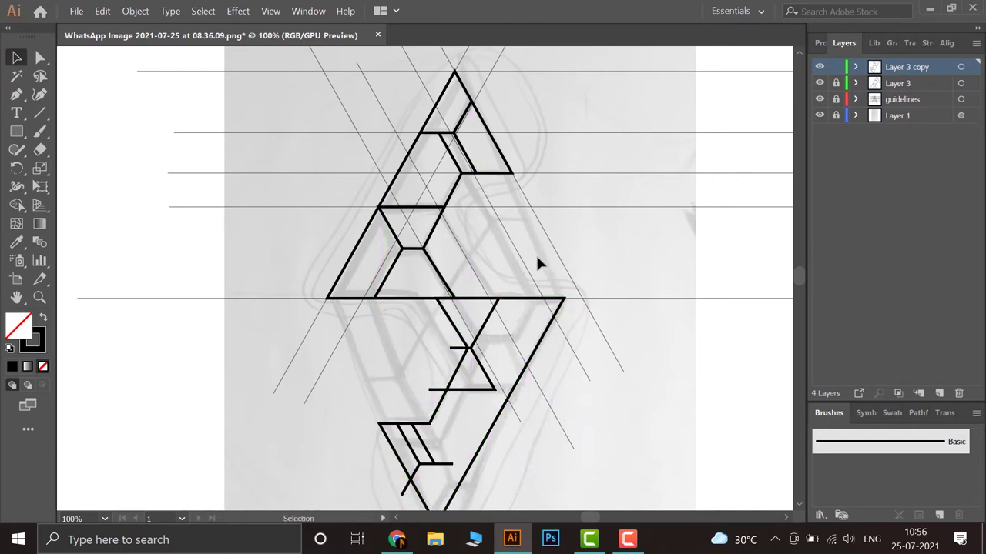
key(space)
click(471, 392)
key(ctrl+z)
key(ctrl+z)
key(ctrl+z)
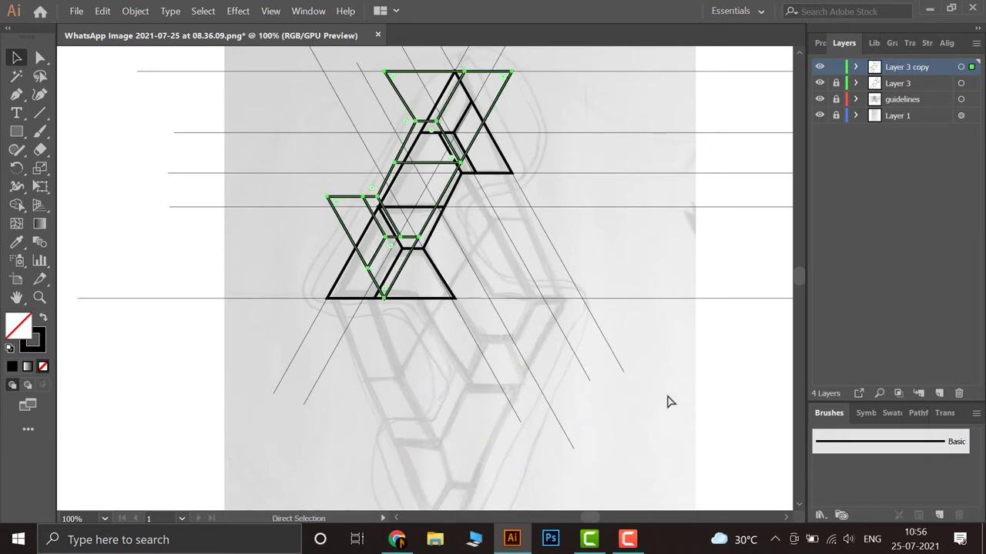
key(ctrl+z)
click(767, 346)
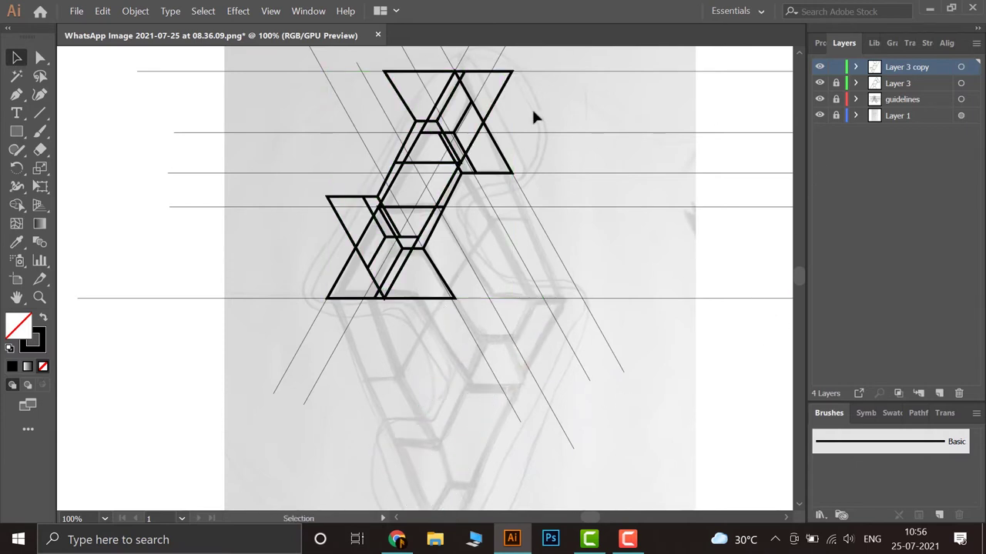
mouse_move(503, 77)
mouse_down()
mouse_move(551, 202)
mouse_move(567, 209)
mouse_up()
key(ctrl+z)
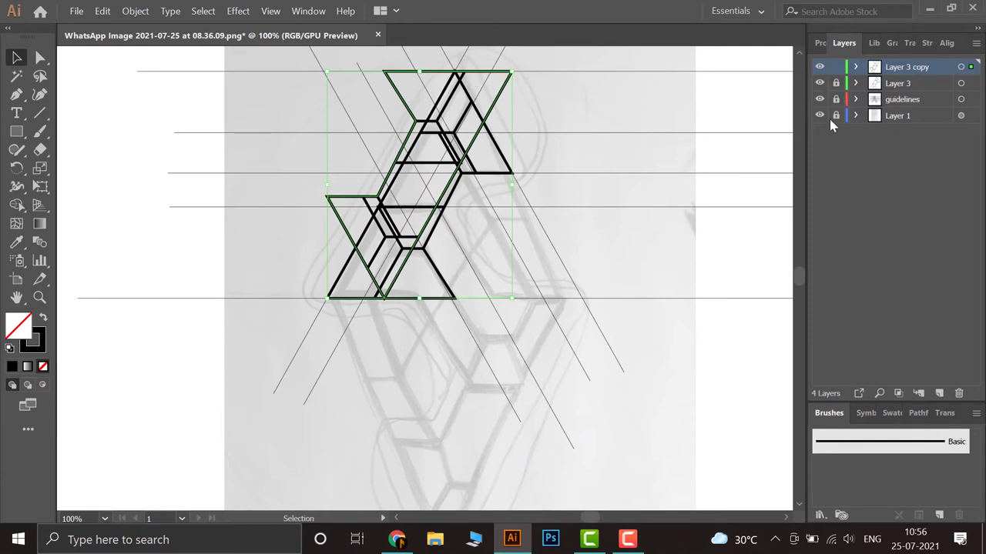
- Move all of Layer 3 copy below the original's base, nudged slightly right
click(856, 67)
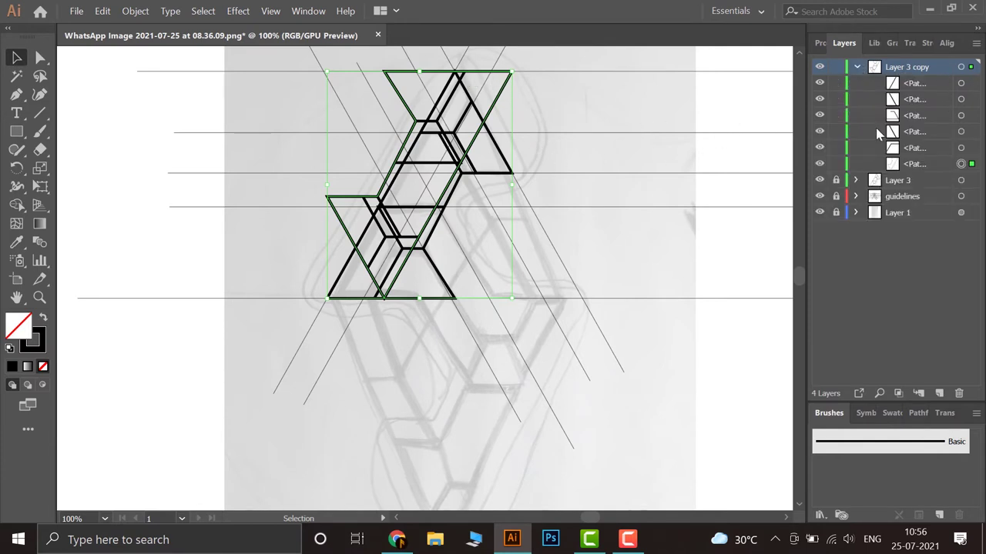
click(717, 217)
click(975, 68)
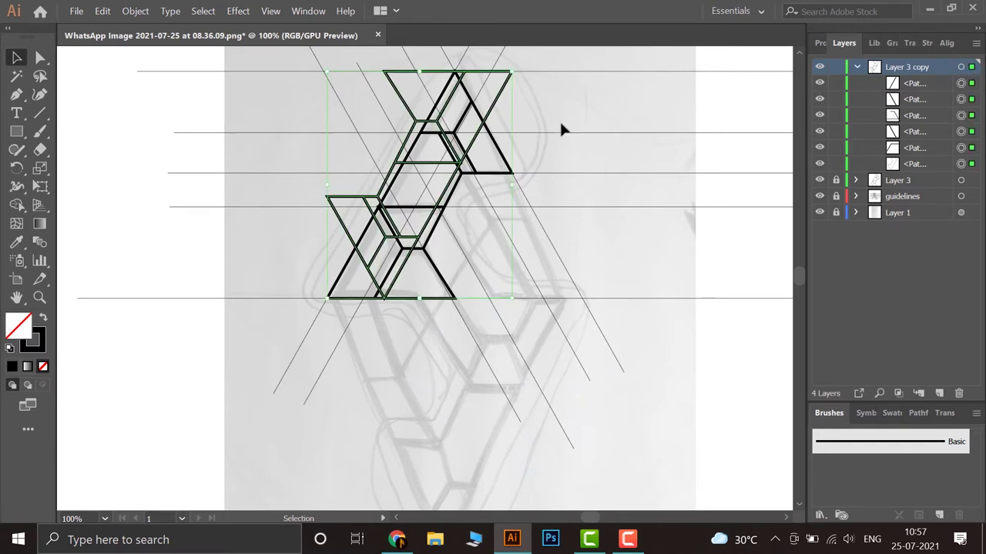
drag(485, 75, 538, 306)
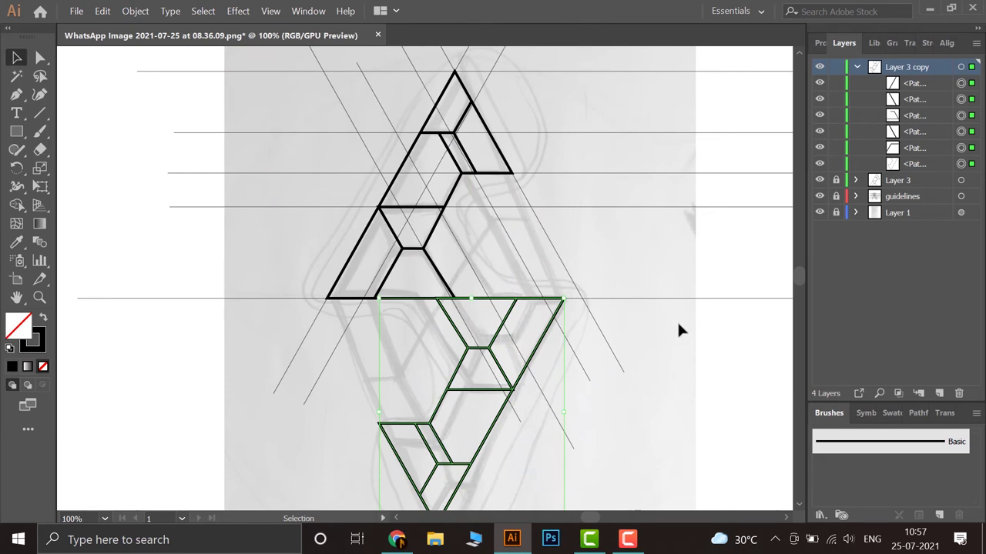
key(Right)
key(Right)
key(Right)
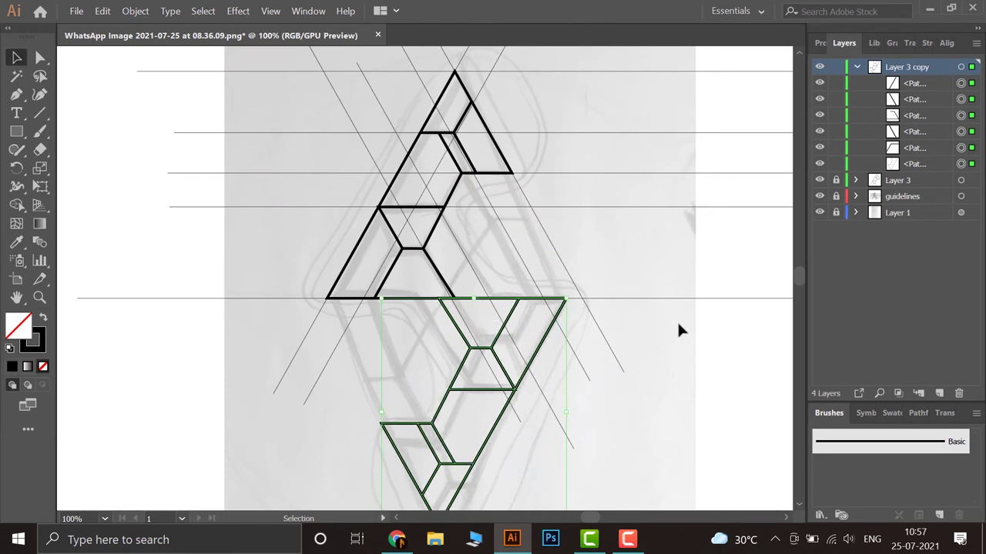
click(677, 322)
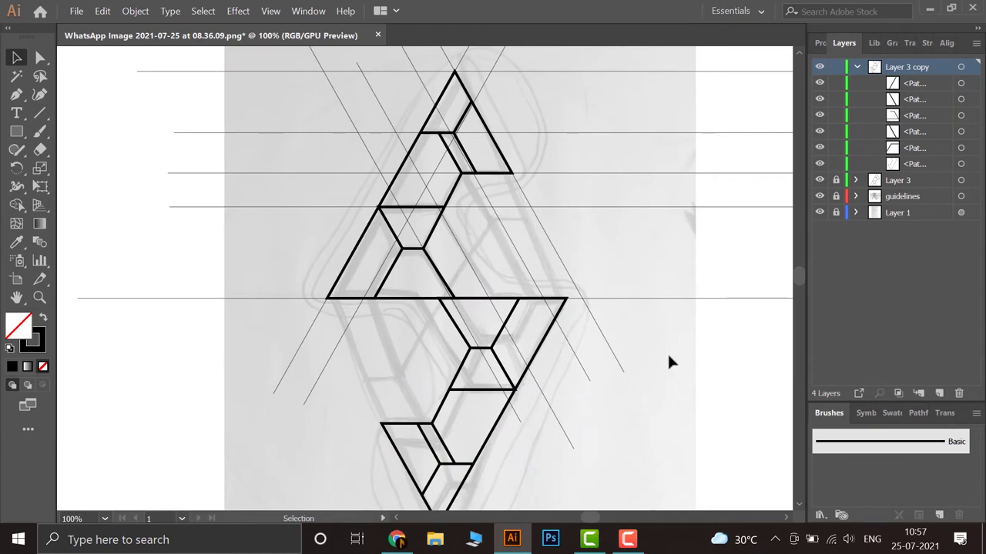
scroll(615, 351, down, 1)
scroll(641, 347, down, 3)
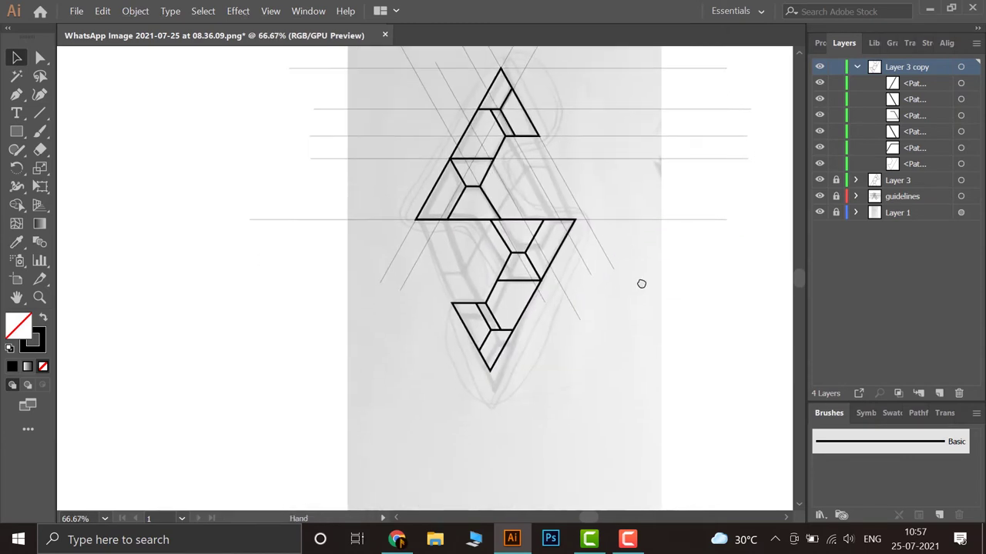
scroll(585, 277, up, 1)
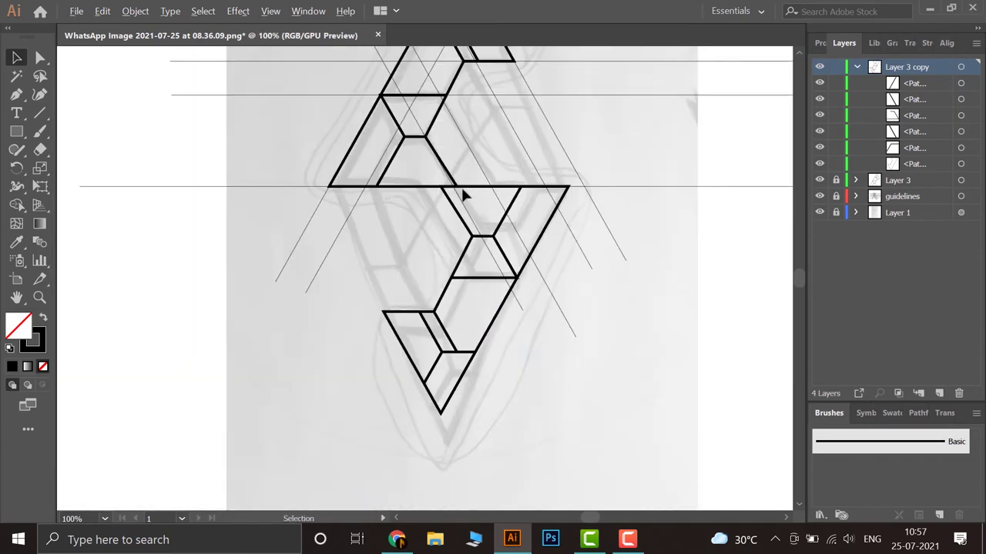
scroll(462, 192, up, 3)
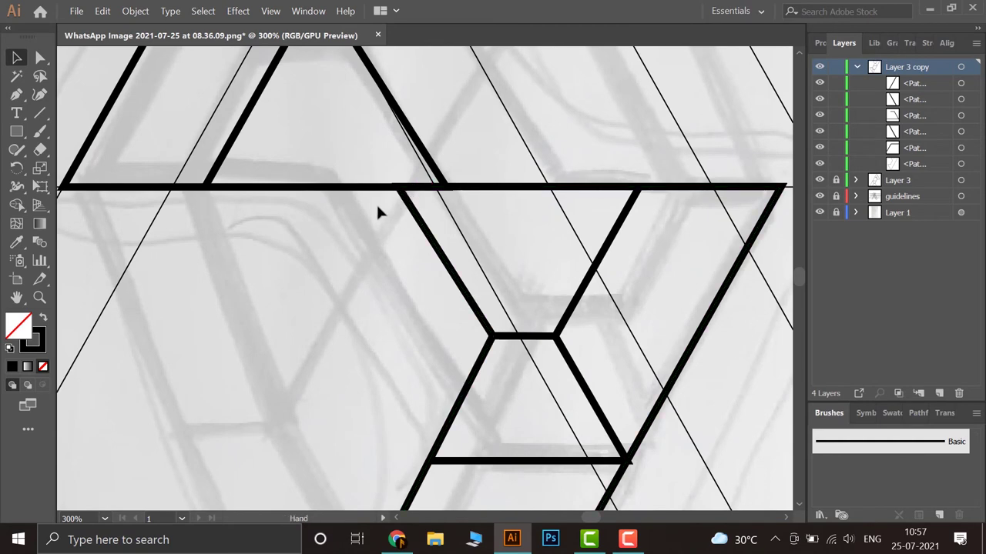
scroll(376, 204, up, 1)
scroll(362, 268, up, 1)
scroll(354, 261, up, 1)
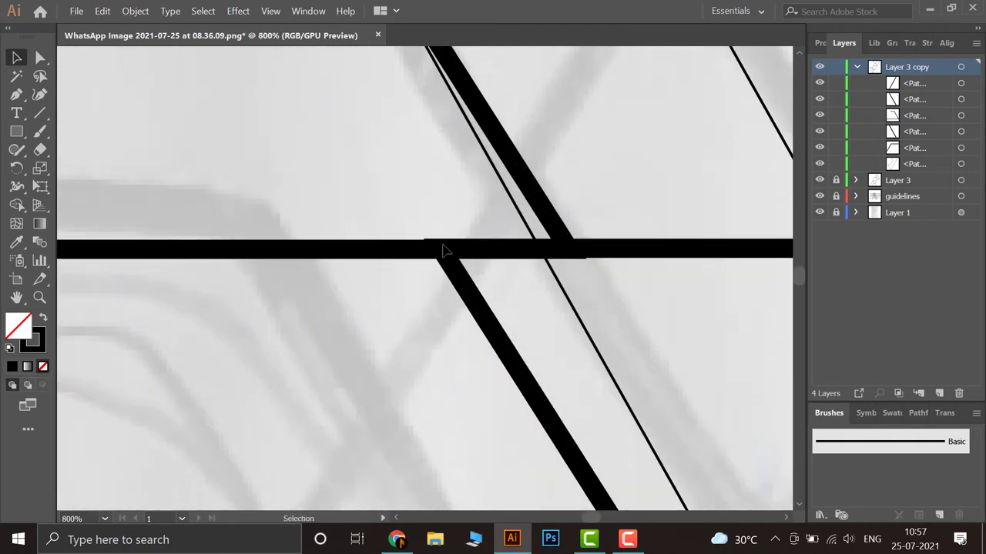
scroll(582, 304, down, 4)
scroll(570, 319, down, 3)
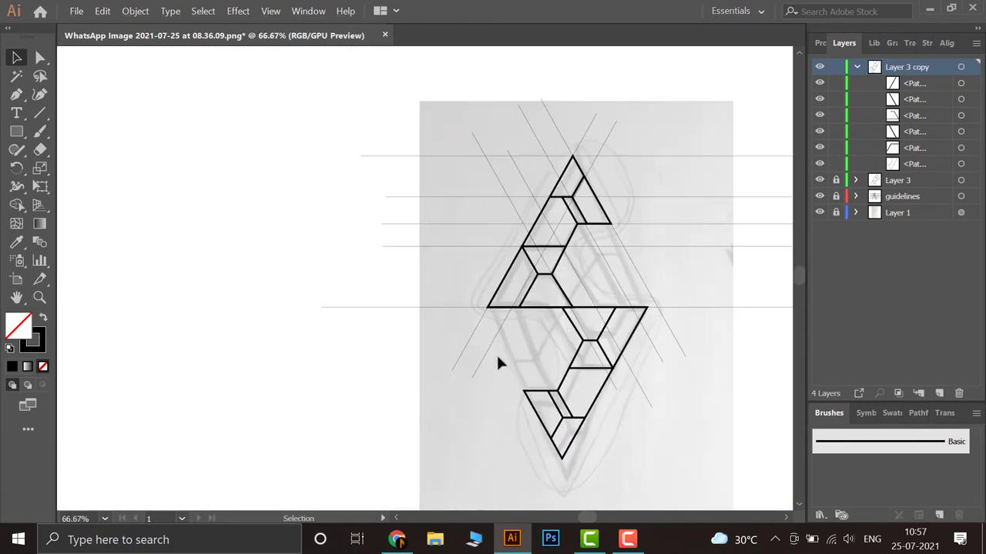
drag(501, 359, 372, 339)
scroll(395, 305, up, 2)
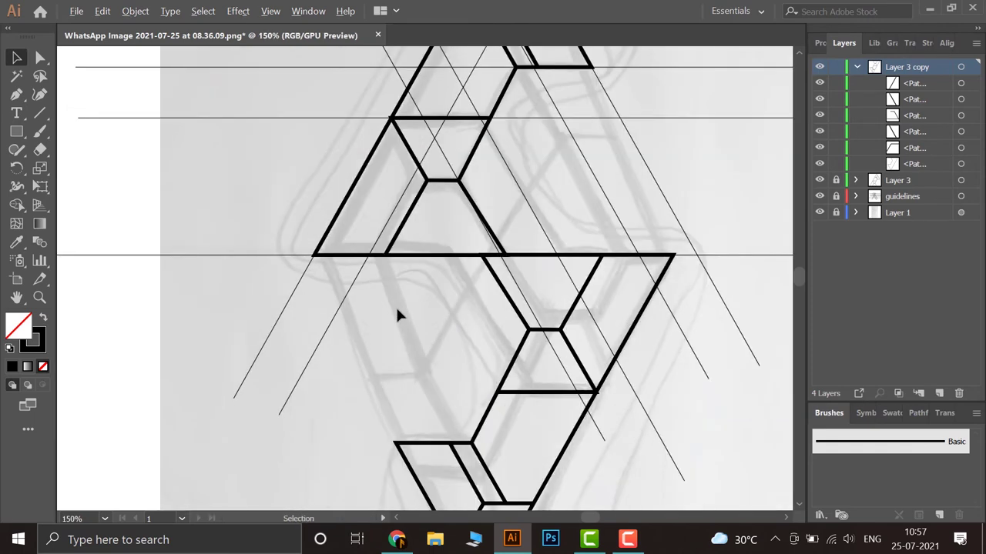
scroll(395, 305, up, 1)
scroll(398, 311, up, 1)
mouse_move(494, 334)
mouse_down()
mouse_move(380, 363)
mouse_move(315, 412)
mouse_up()
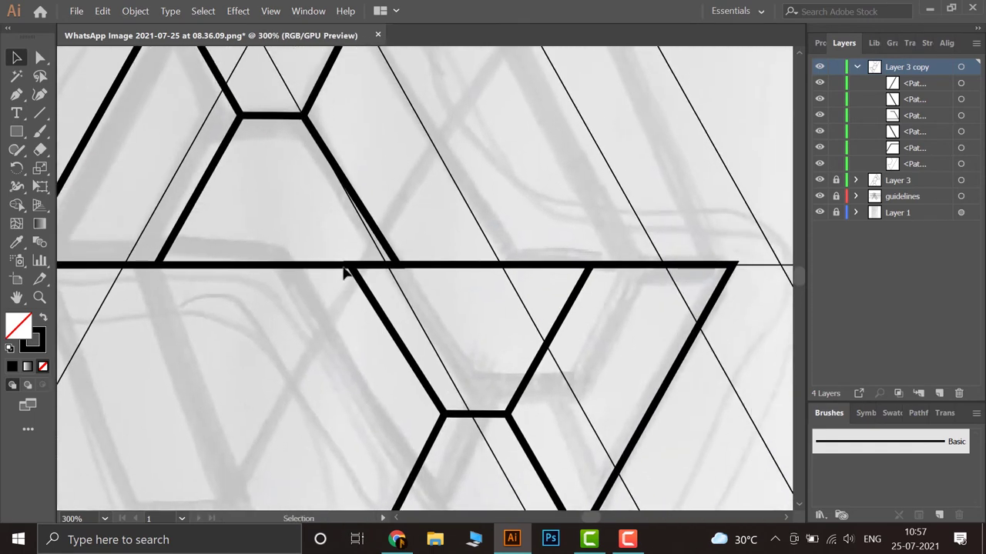
scroll(154, 411, up, 1)
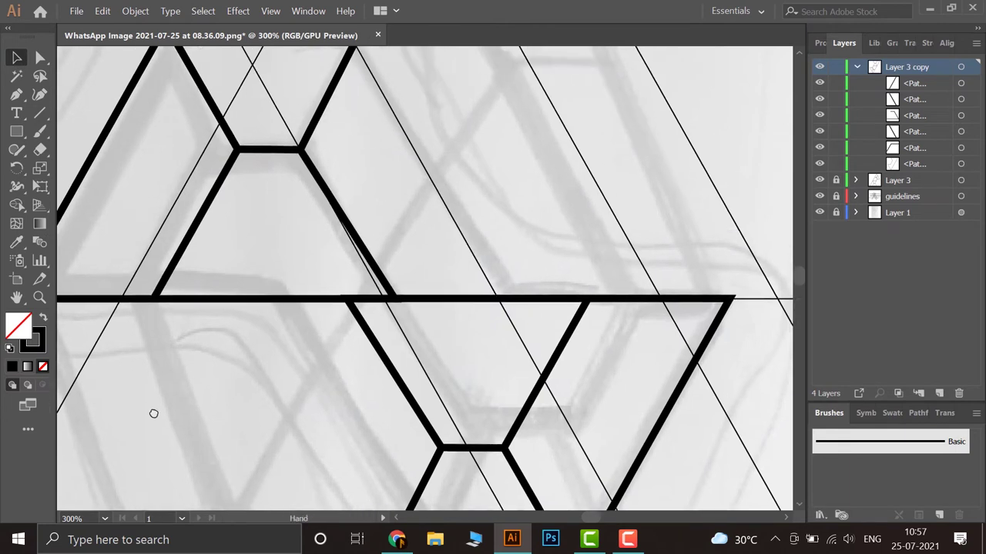
scroll(344, 281, up, 2)
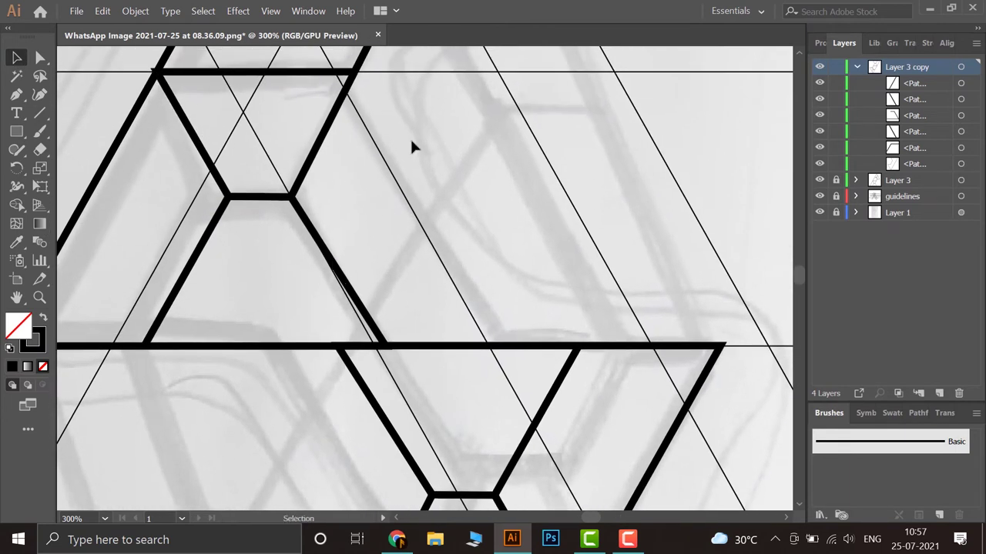
- Draw a bent path across the middle triangle, angling down to the long horizontal line
click(17, 95)
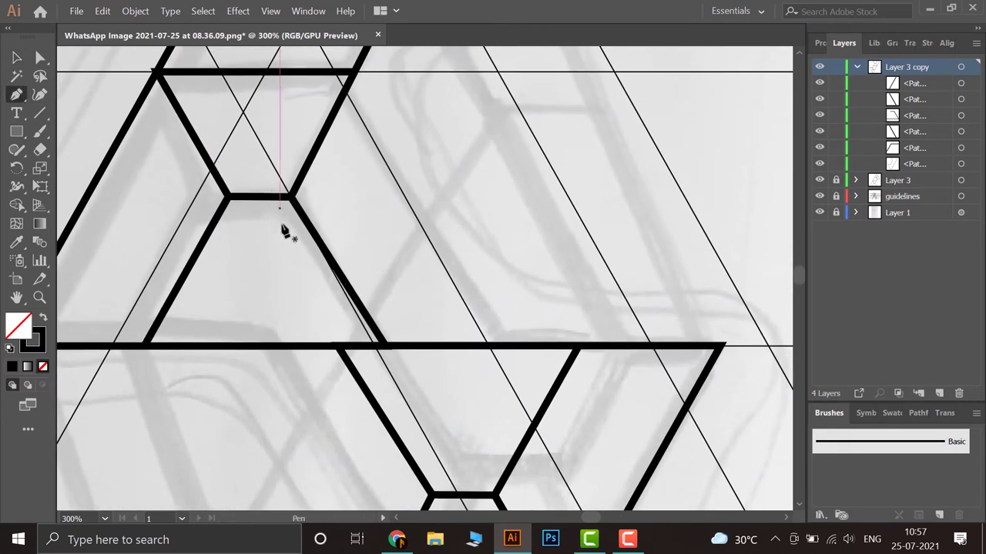
click(337, 269)
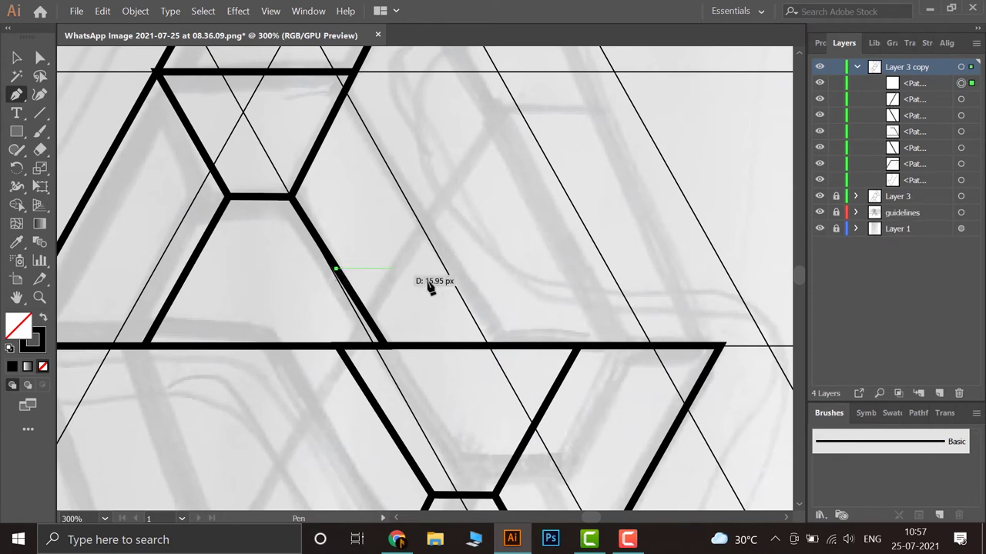
click(483, 269)
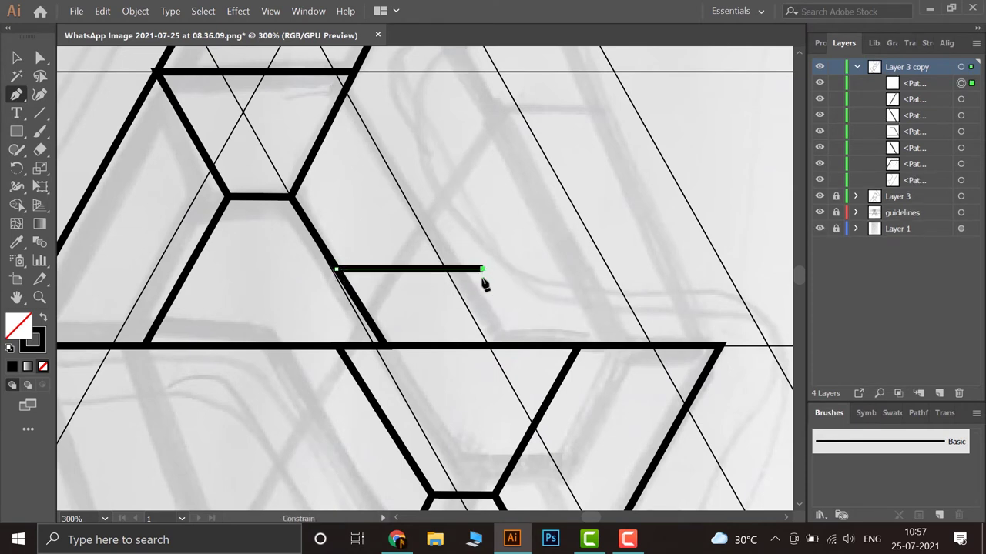
click(523, 345)
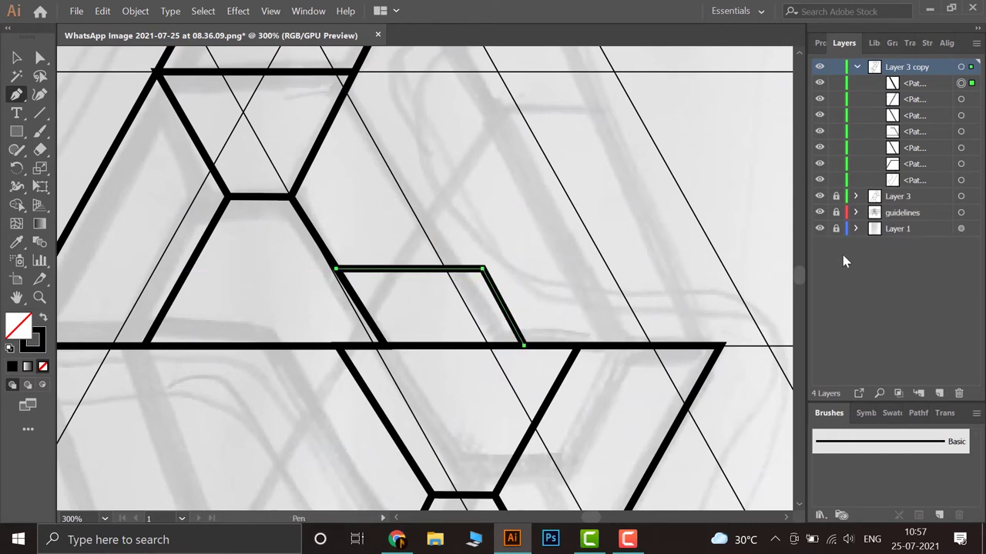
click(961, 82)
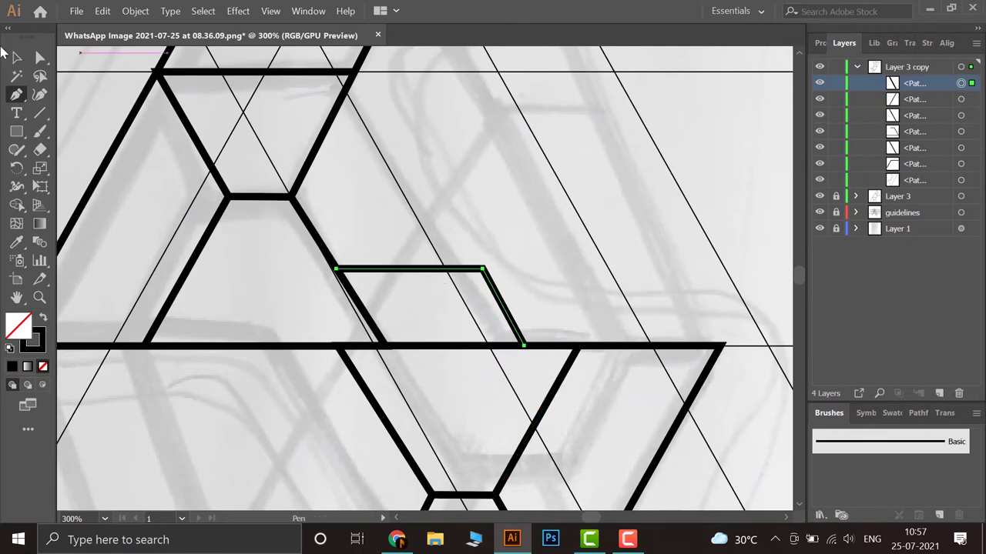
- Move the bent line up and right, then place a copy back on the middle triangle's edges
key(v)
drag(451, 273, 524, 175)
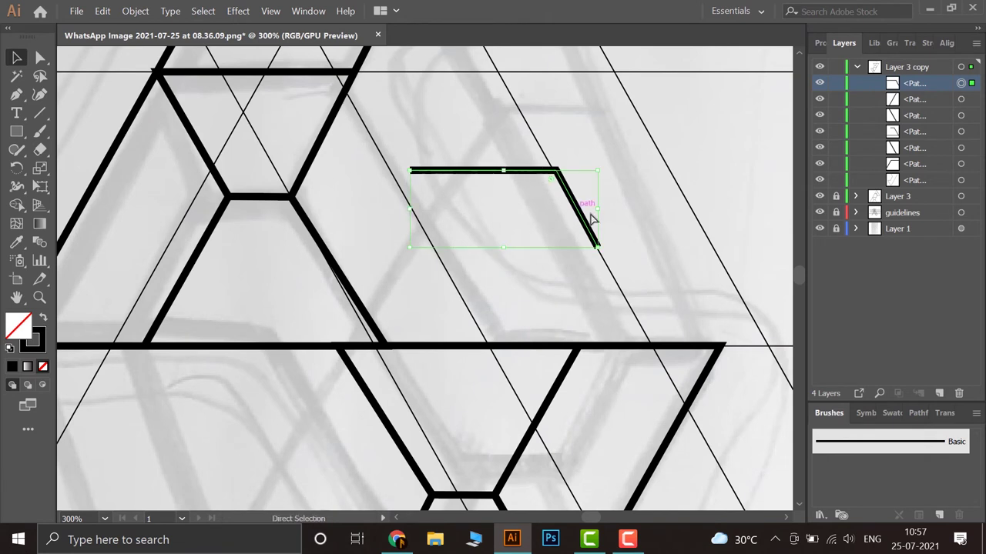
alt+drag(587, 216, 505, 287)
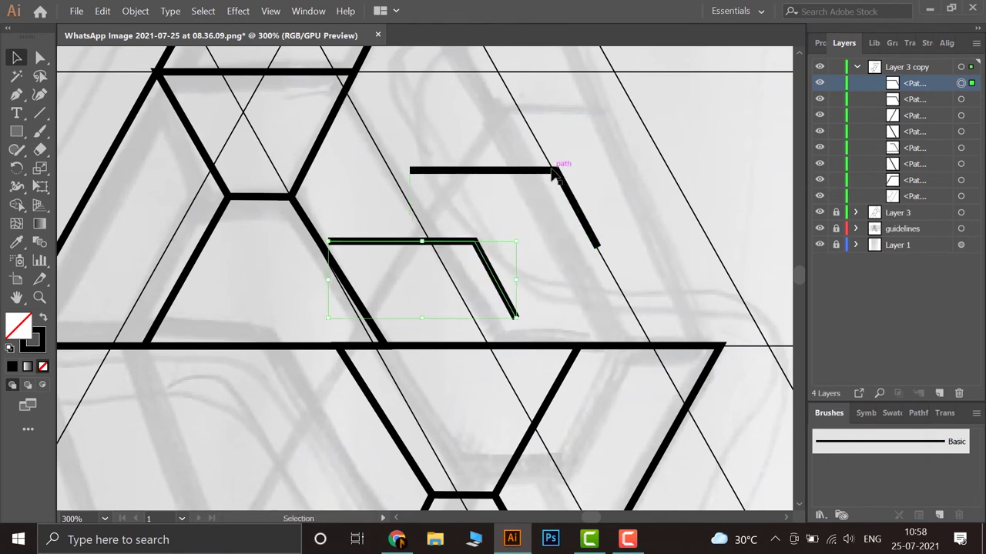
drag(458, 245, 459, 265)
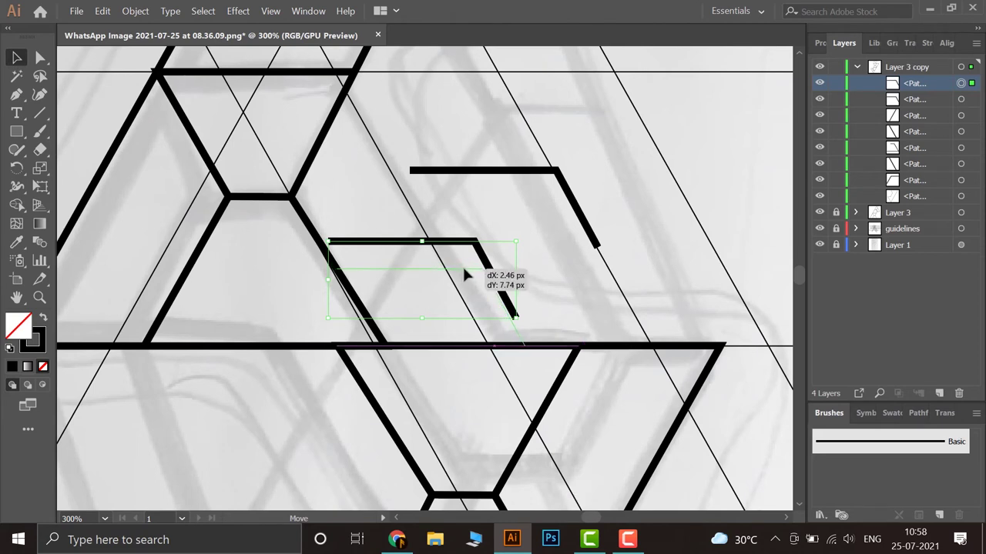
drag(459, 266, 461, 271)
click(454, 218)
drag(339, 270, 340, 271)
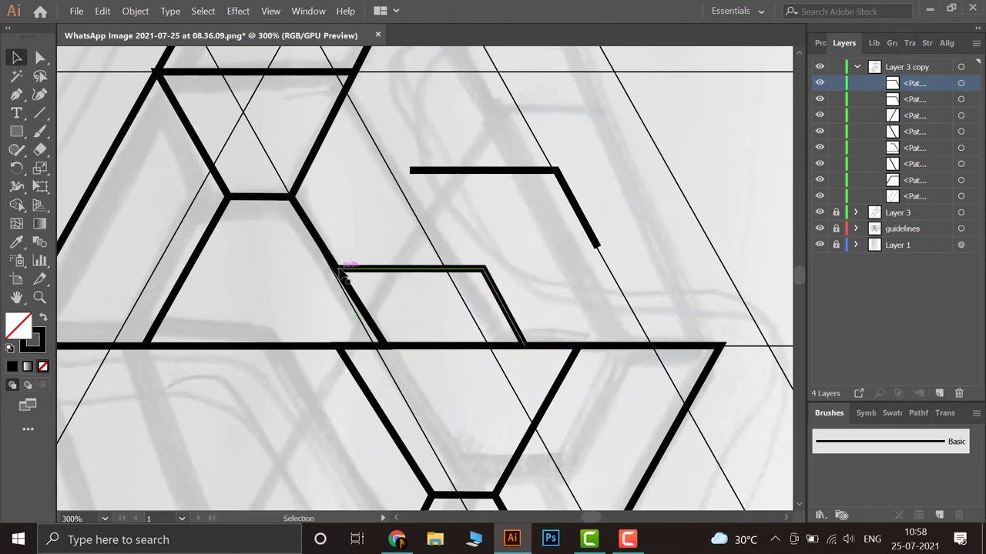
click(339, 271)
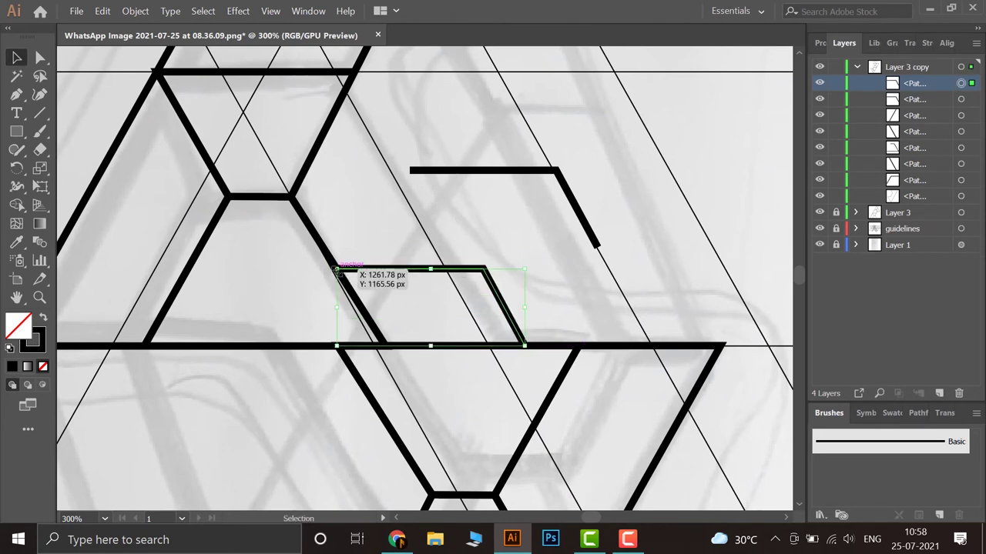
click(462, 236)
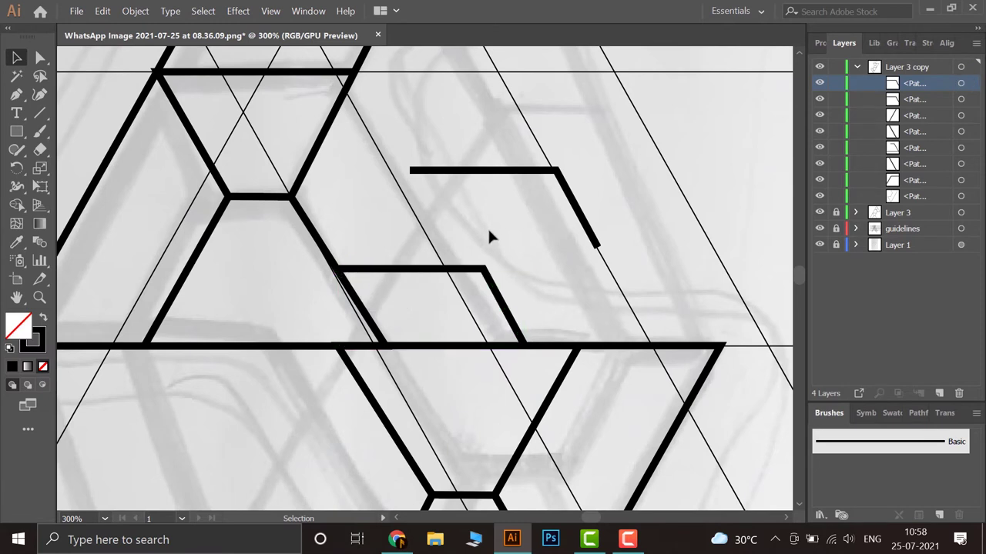
- Flip the upper bent line top-to-bottom with Reflect Horizontal
click(519, 171)
right_click(521, 170)
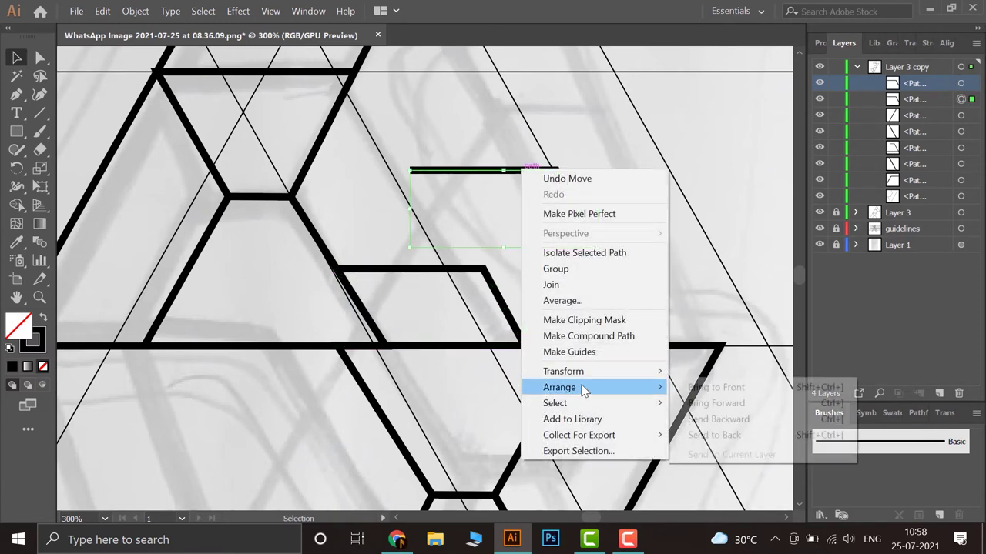
click(722, 421)
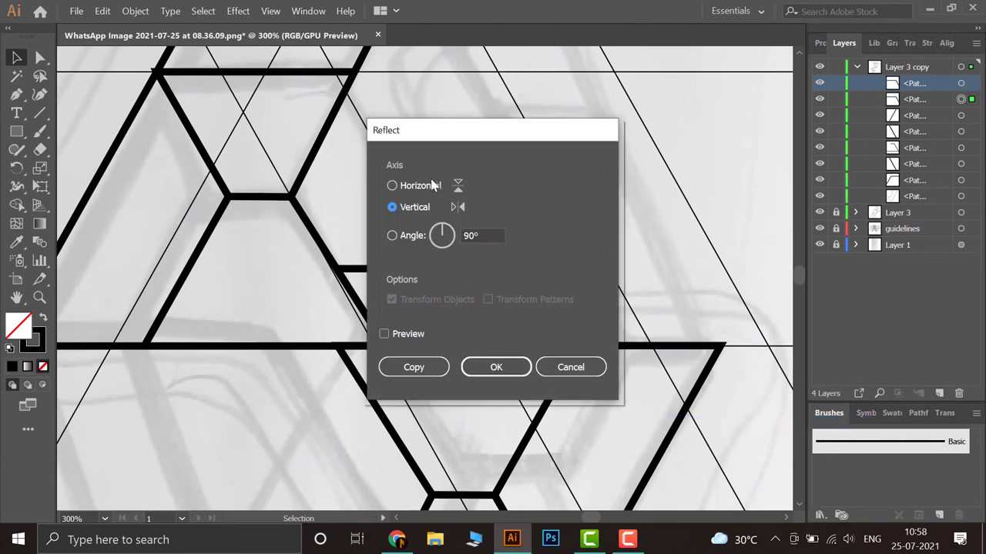
click(431, 187)
click(504, 364)
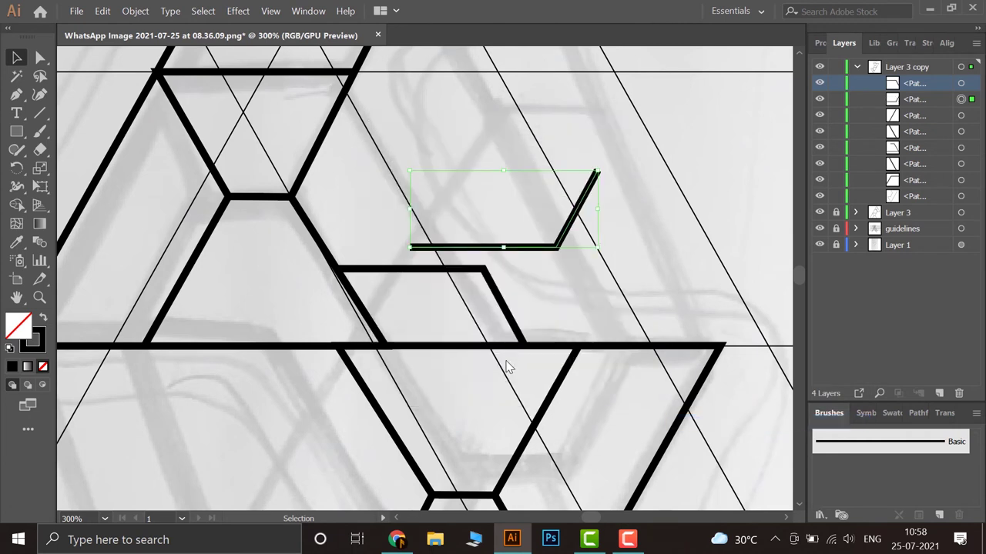
- Mirror it left-to-right with Reflect Vertical and move it below the long horizontal line
right_click(542, 200)
mouse_move(585, 398)
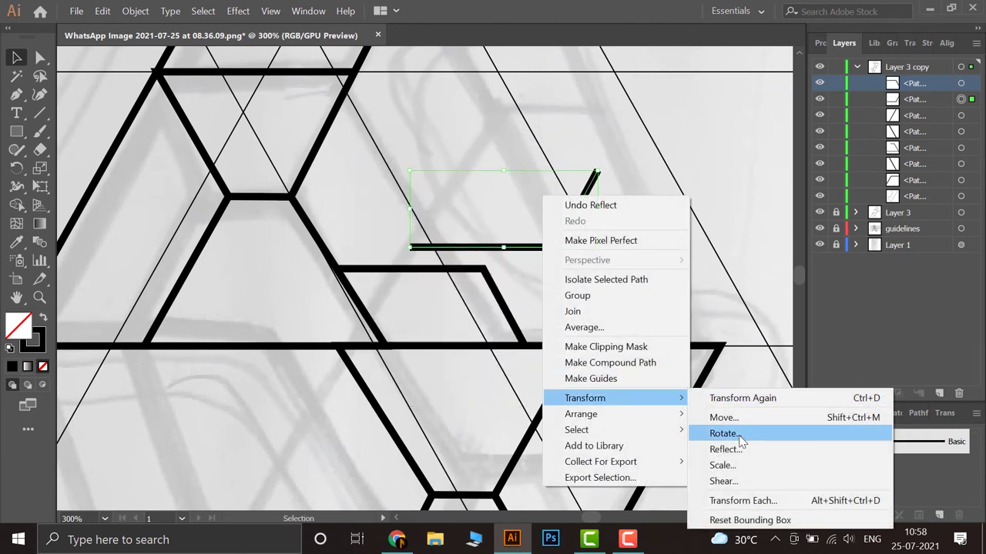
click(740, 449)
click(416, 207)
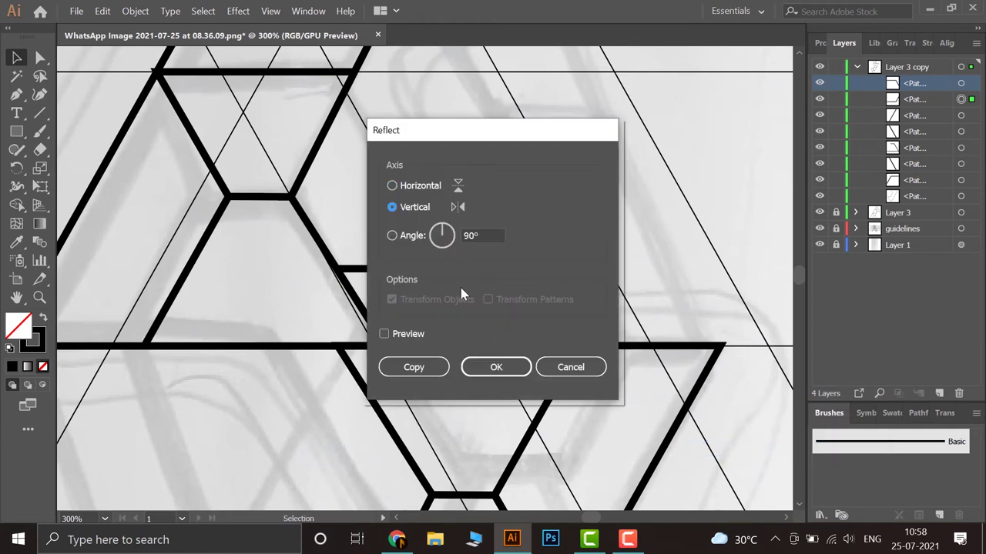
click(497, 366)
mouse_move(544, 250)
mouse_down()
mouse_move(324, 422)
mouse_move(344, 429)
mouse_move(317, 427)
mouse_up()
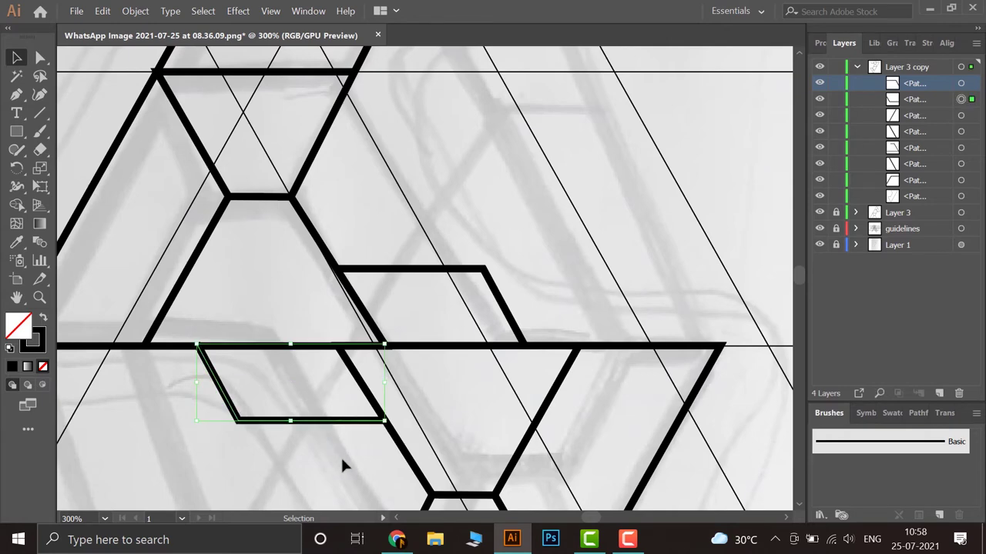
- Deselect and zoom out to centre the whole logo in view
click(341, 458)
scroll(358, 443, down, 1)
scroll(362, 445, down, 1)
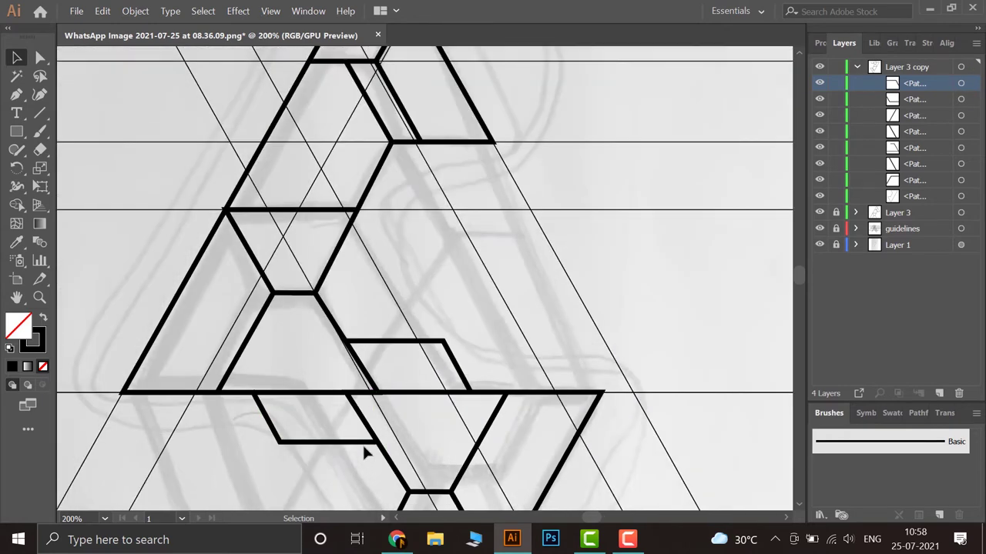
scroll(363, 451, down, 1)
scroll(363, 451, down, 1)
drag(578, 378, 634, 236)
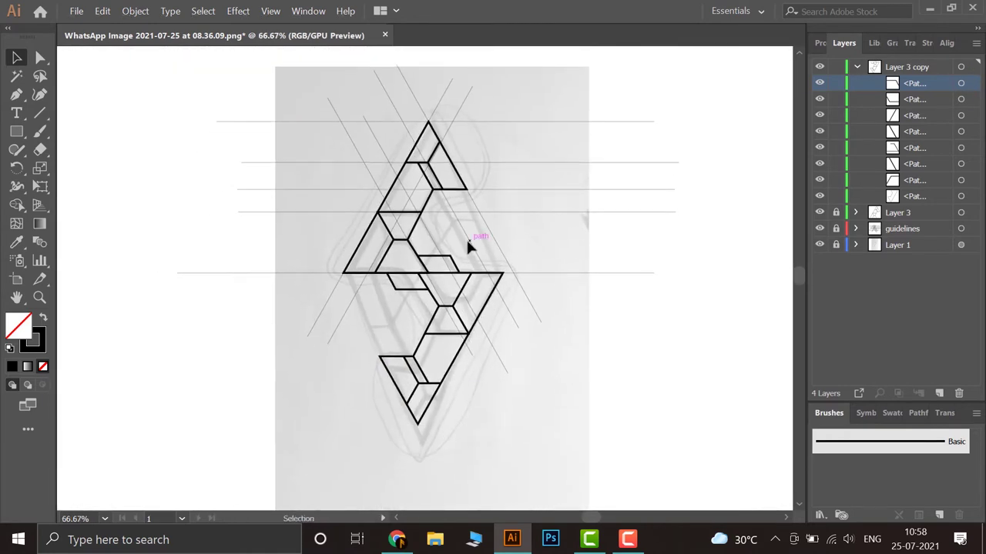
scroll(466, 237, up, 1)
scroll(455, 244, up, 1)
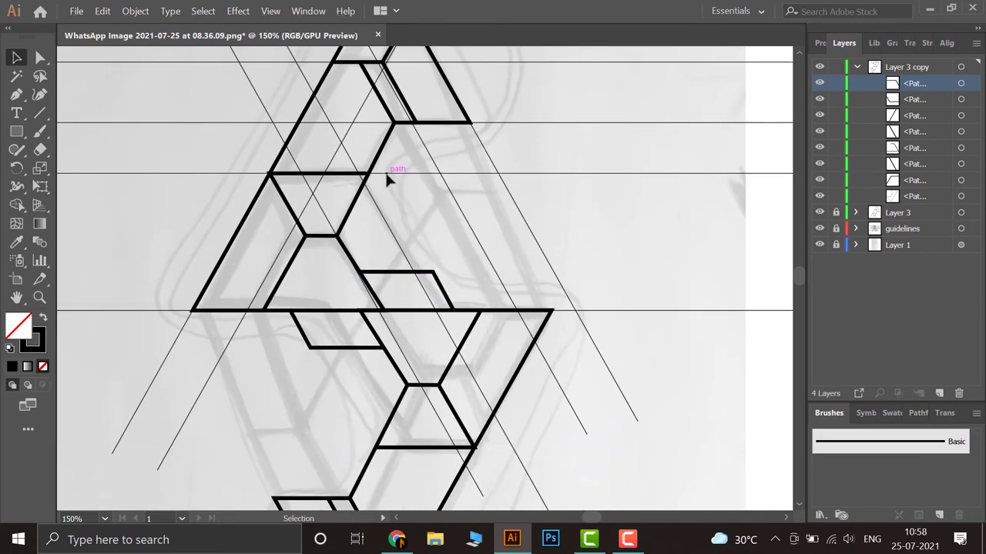
scroll(507, 244, down, 2)
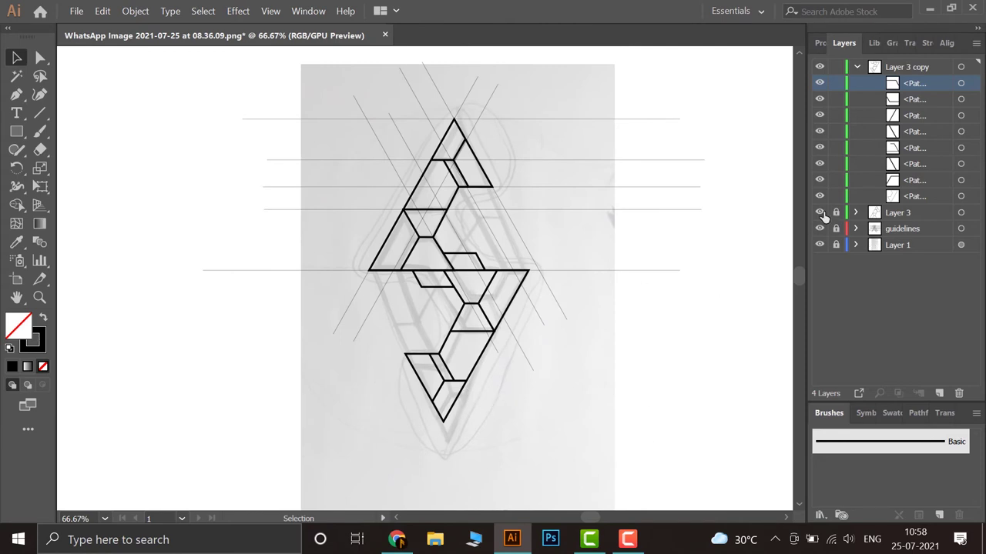
- Hide the sketch, guidelines and Layer 1, keeping Layer 3's lines visible
drag(819, 212, 820, 245)
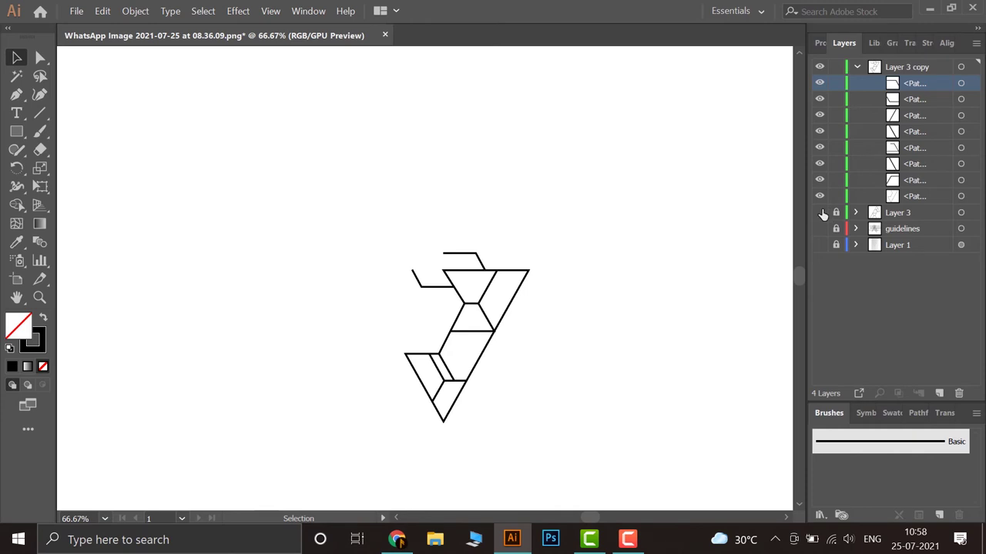
click(820, 213)
alt+scroll(597, 380, down, 2)
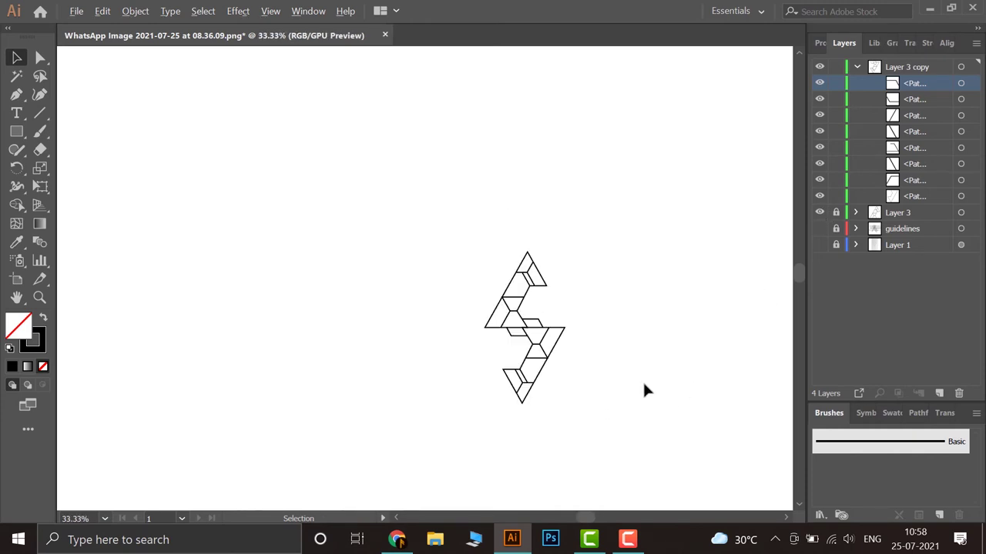
mouse_move(642, 381)
mouse_down()
mouse_move(488, 354)
mouse_move(548, 380)
mouse_move(543, 349)
mouse_move(586, 375)
mouse_up()
alt+scroll(487, 354, up, 2)
alt+scroll(548, 371, up, 1)
alt+scroll(583, 380, down, 1)
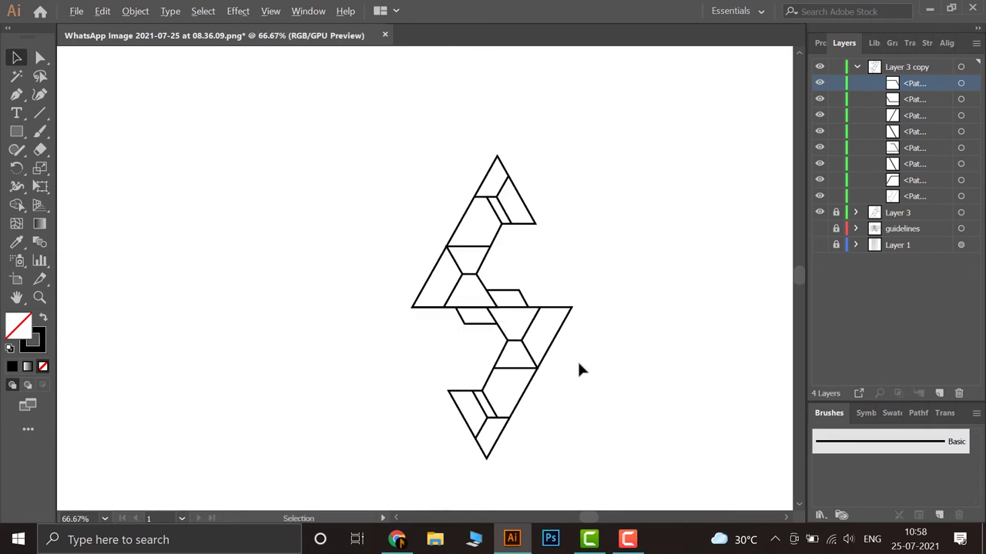
drag(585, 358, 470, 320)
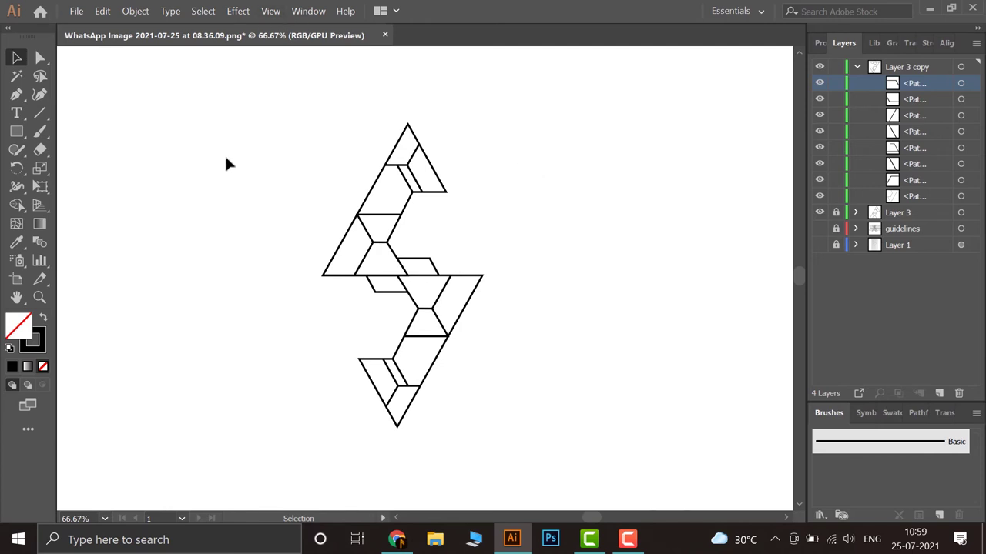
- Unlock Layer 3 and shift a joint anchor right with the Direct Selection tool
alt+scroll(339, 209, up, 1)
alt+scroll(338, 210, up, 3)
alt+scroll(377, 229, up, 2)
alt+scroll(482, 272, up, 1)
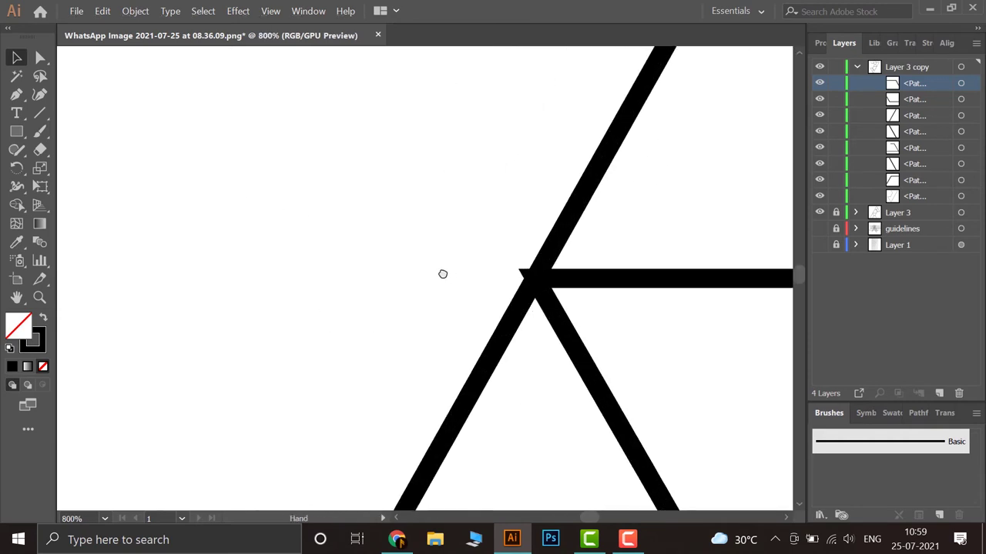
alt+scroll(442, 275, up, 1)
alt+scroll(454, 275, up, 3)
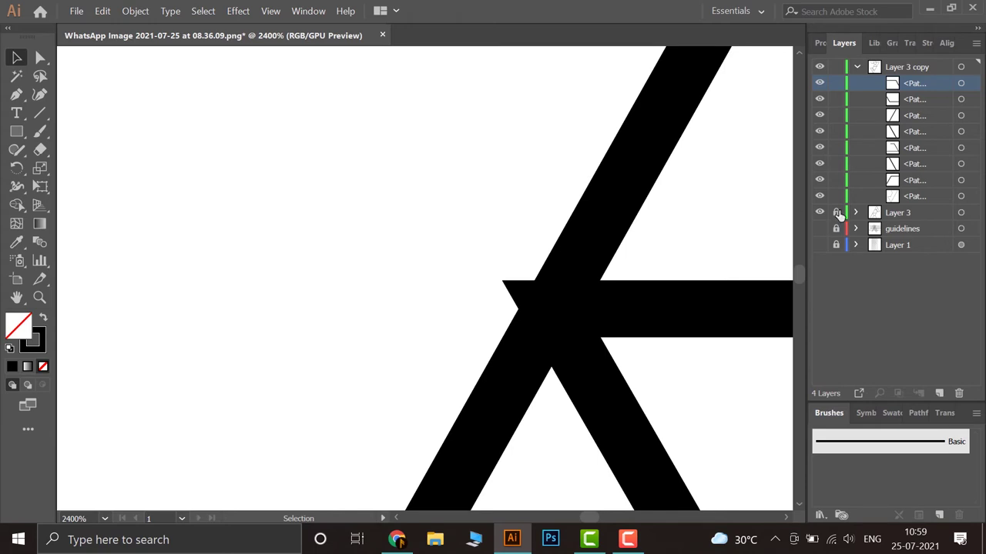
click(836, 213)
click(556, 317)
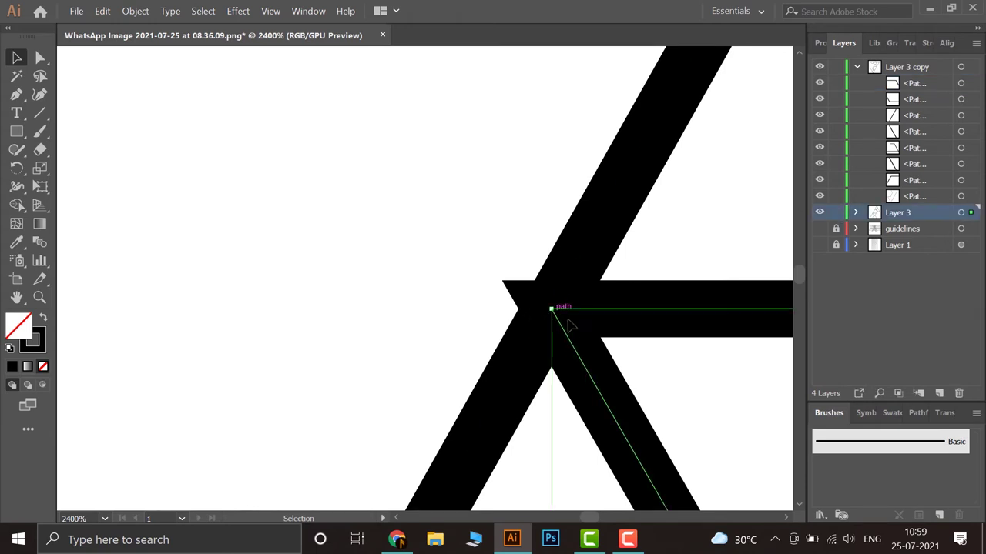
click(40, 58)
click(341, 287)
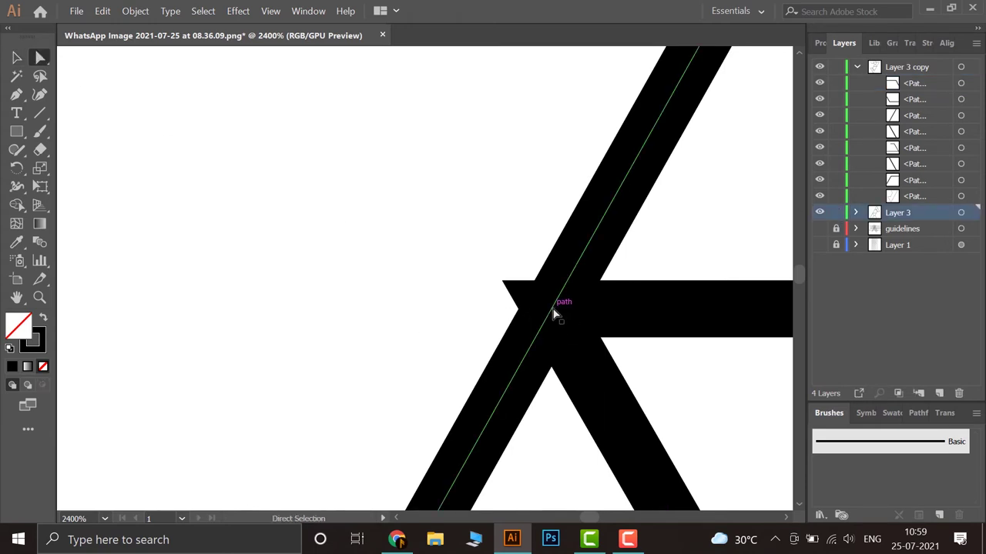
drag(554, 314, 587, 314)
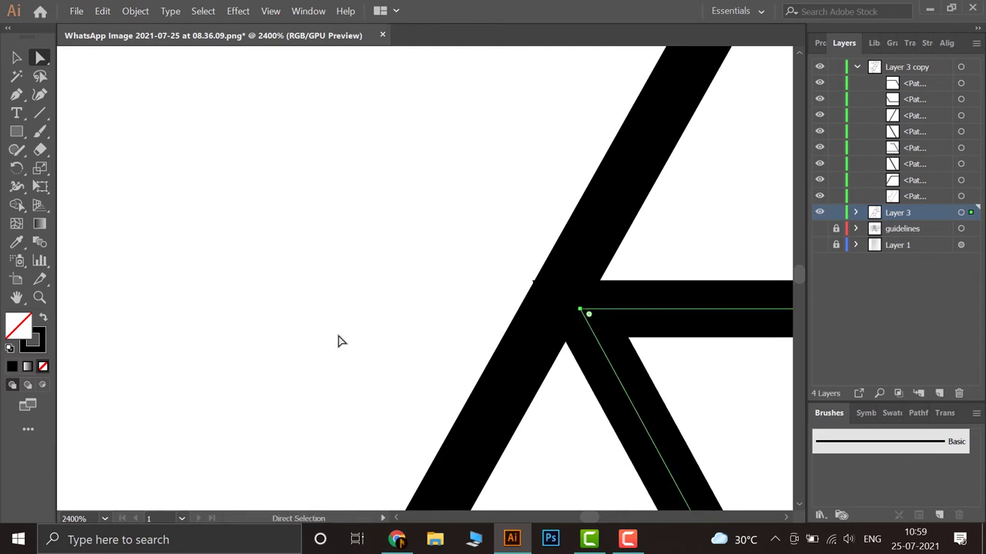
- Move the horizontal bar's corner point left so it meets the diagonal junction
scroll(341, 341, down, 4)
scroll(154, 162, down, 2)
scroll(136, 132, down, 3)
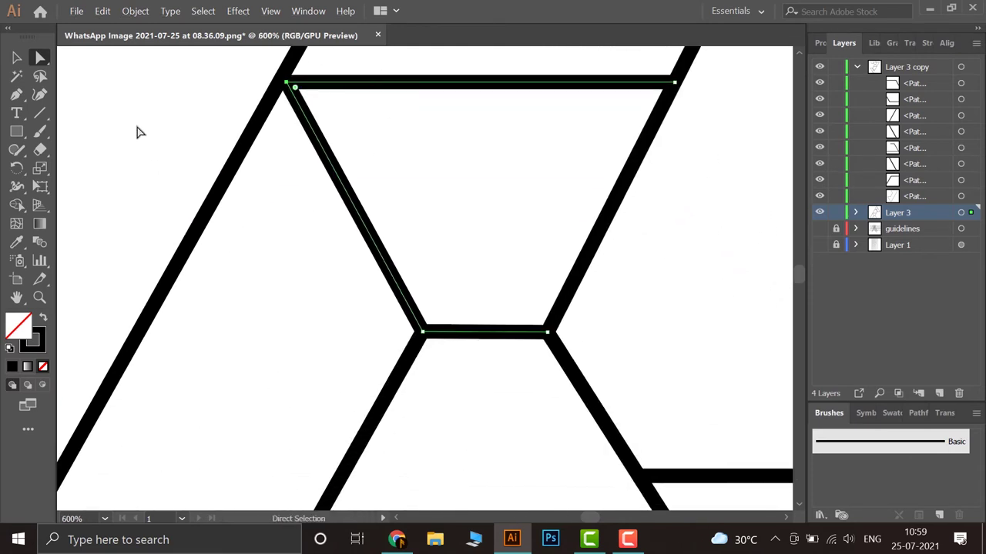
scroll(139, 136, down, 3)
click(518, 188)
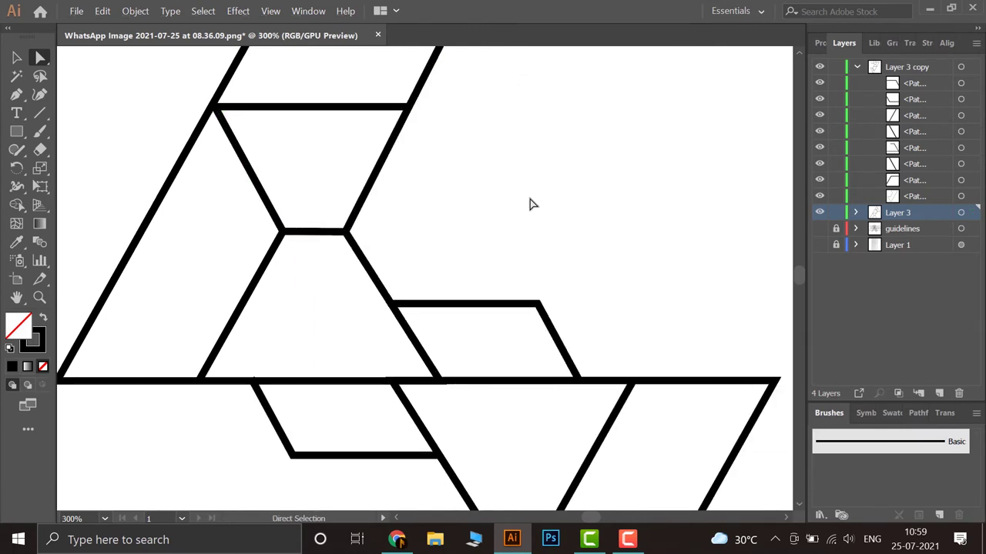
scroll(531, 205, down, 3)
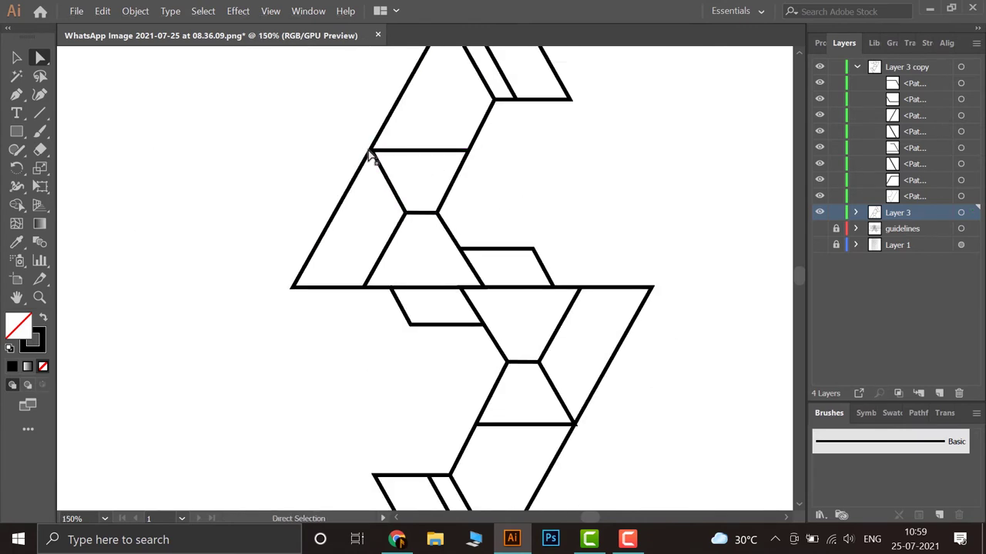
scroll(367, 165, up, 1)
scroll(356, 258, down, 3)
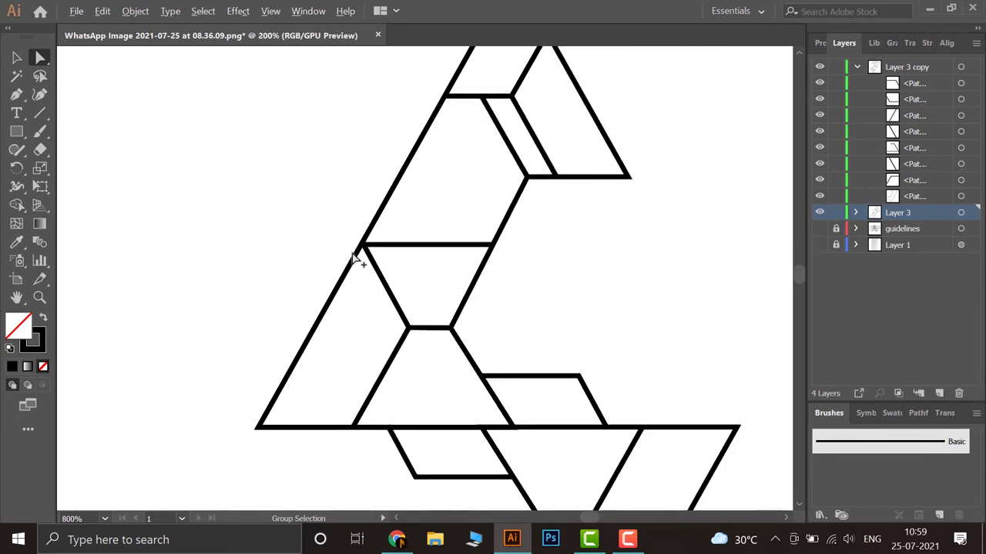
scroll(560, 299, down, 2)
scroll(605, 344, down, 4)
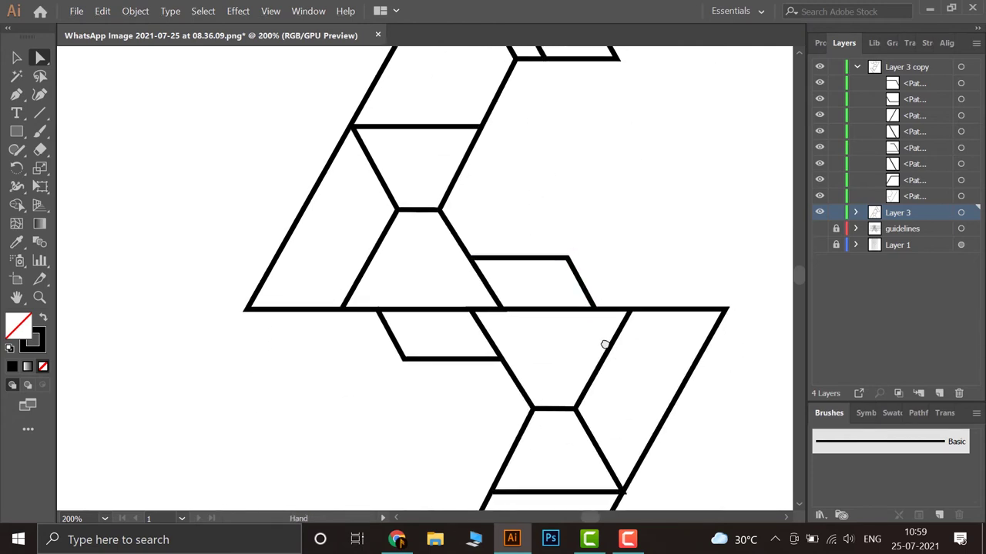
scroll(583, 343, up, 3)
scroll(531, 262, up, 2)
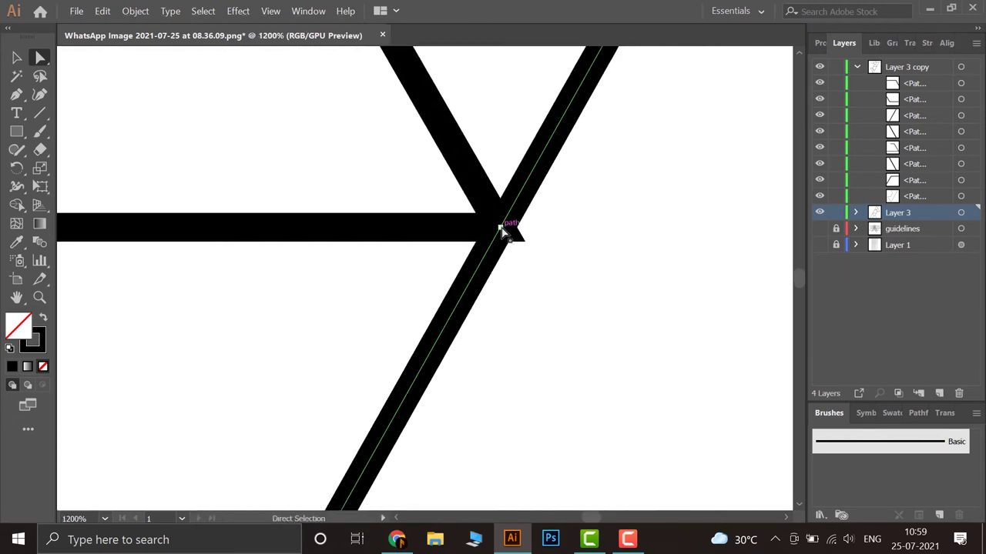
click(501, 228)
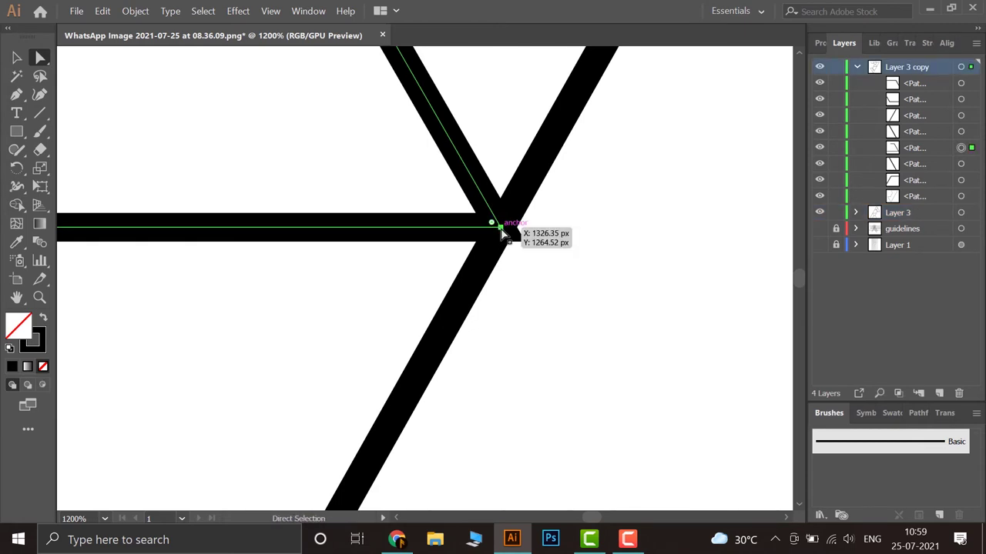
drag(500, 231, 488, 231)
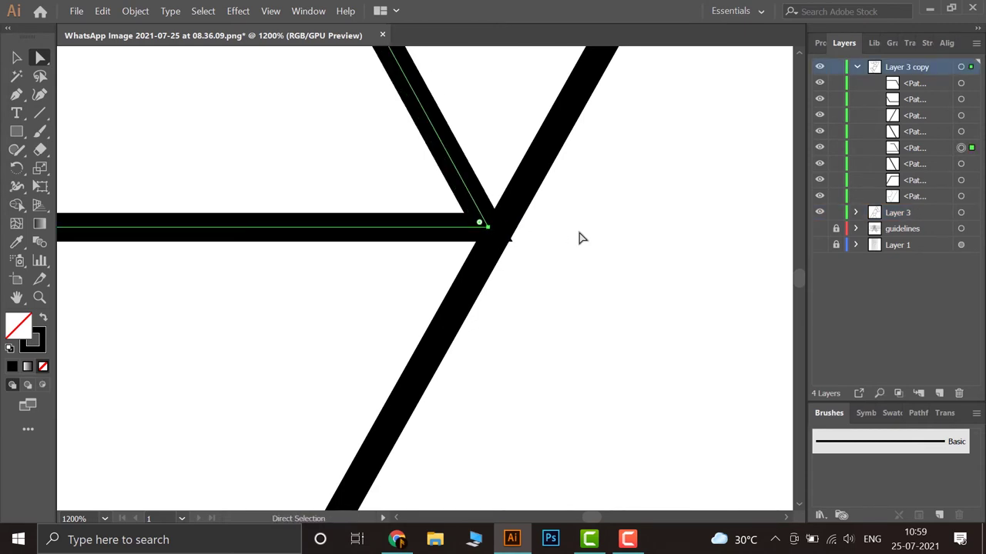
click(555, 239)
- Zoom out and pan to bring the whole drawing into view
scroll(590, 251, down, 2)
scroll(597, 249, down, 3)
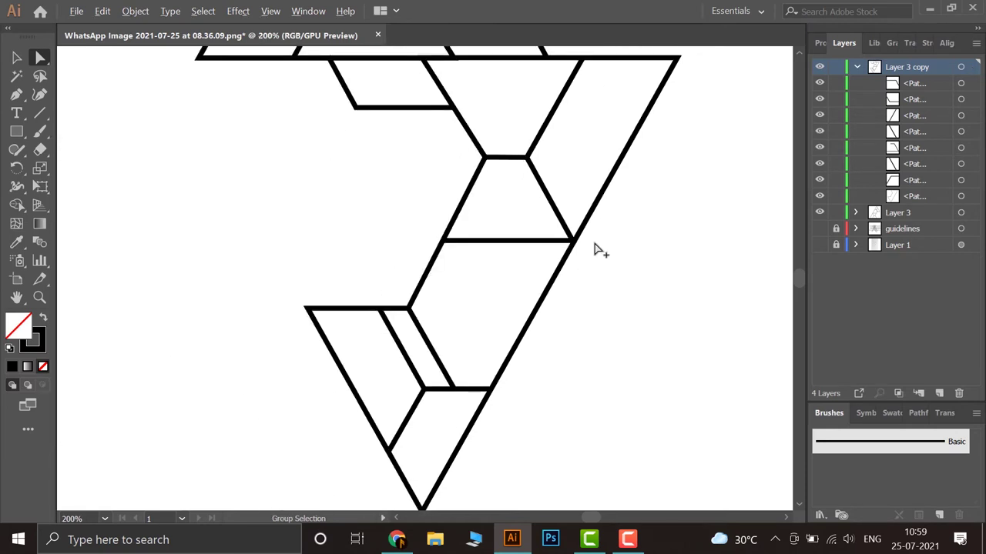
scroll(667, 221, down, 1)
scroll(640, 216, down, 2)
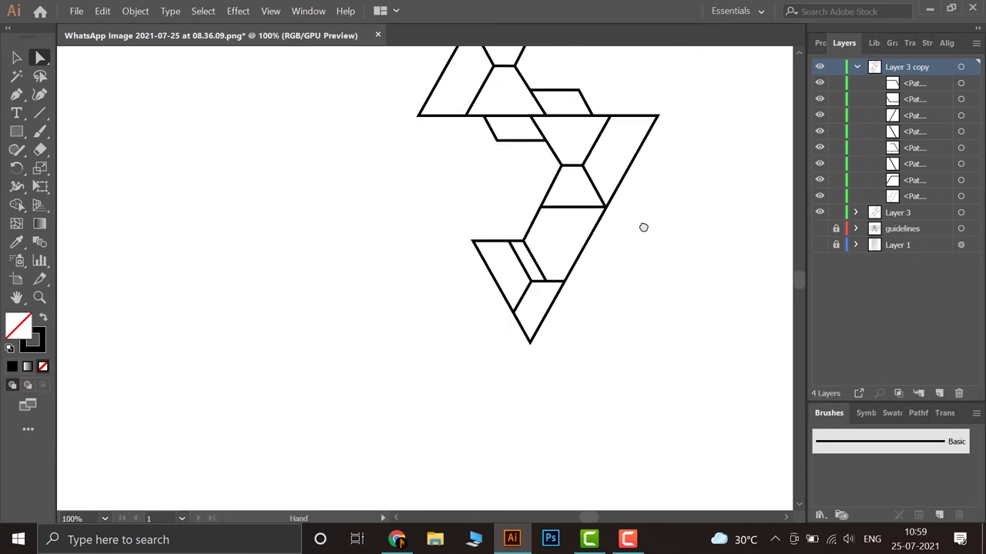
drag(643, 227, 556, 400)
scroll(582, 358, down, 1)
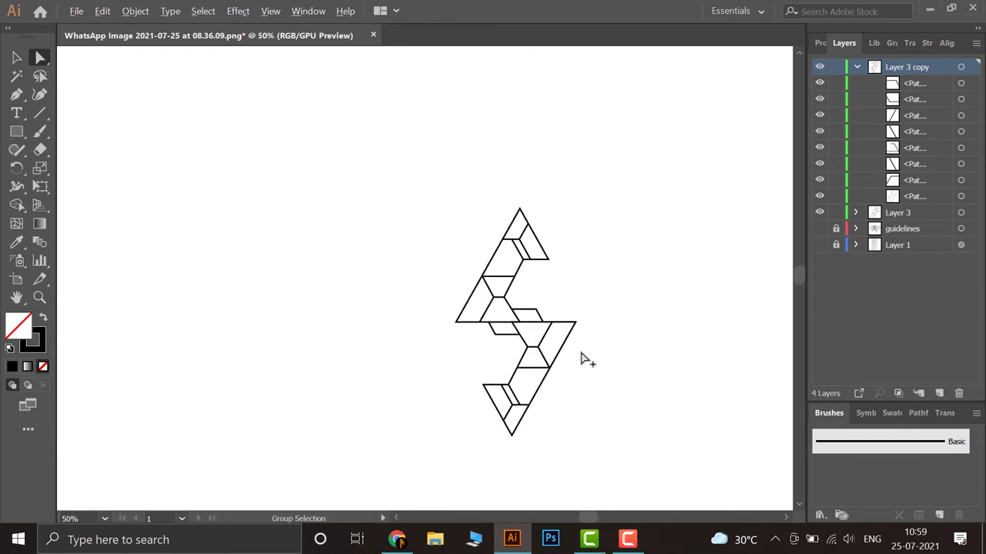
- Center the black zig-zag line drawing in the Untitled-1 document window
mouse_move(644, 352)
mouse_down()
mouse_move(583, 236)
mouse_move(564, 285)
mouse_up()
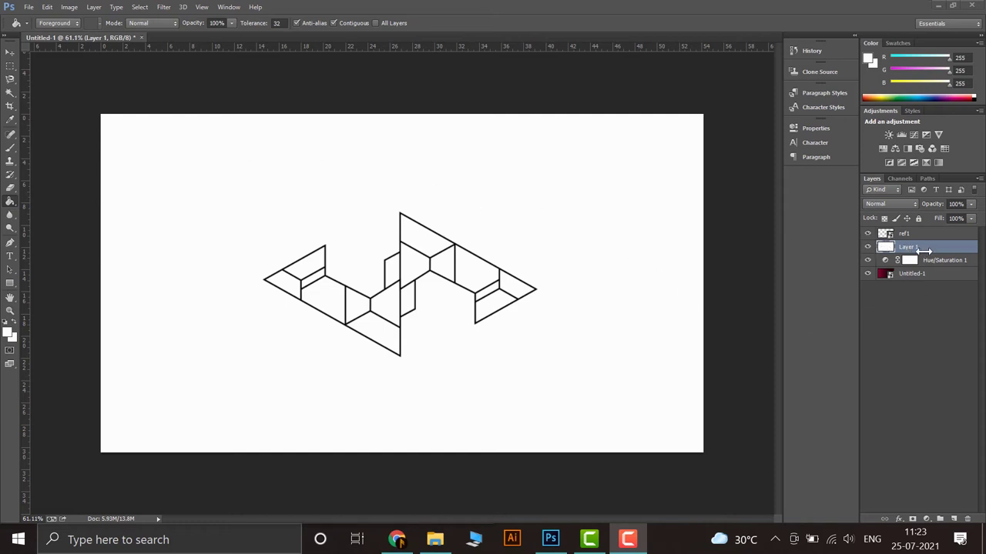
- Hide Layer 1, select ref1, and load the saved selection of the lines
click(868, 247)
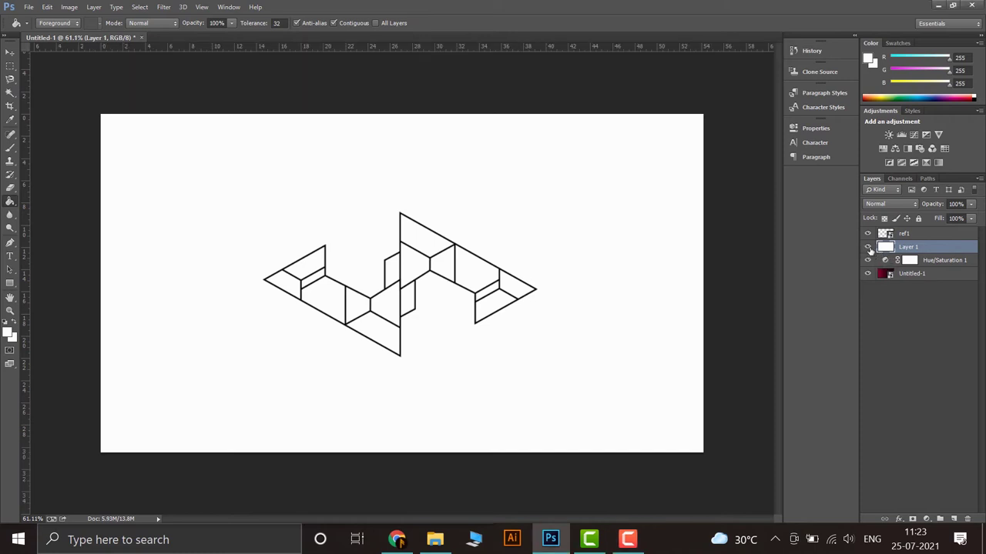
click(867, 247)
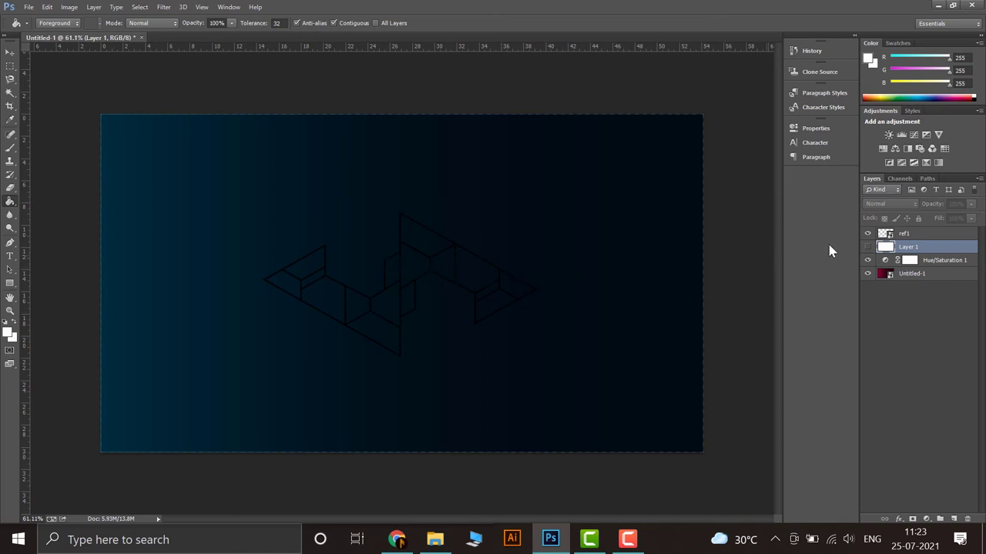
click(934, 237)
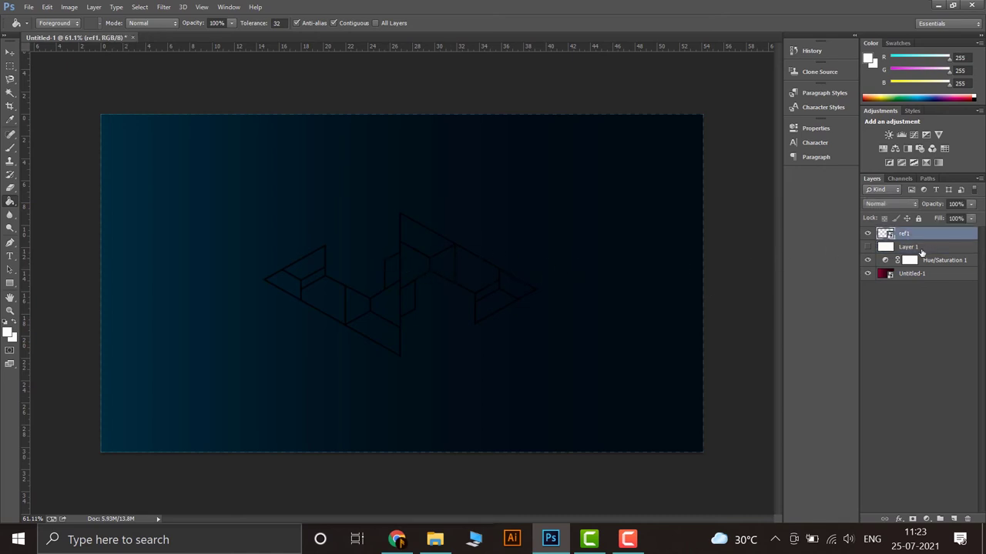
click(10, 93)
right_click(426, 268)
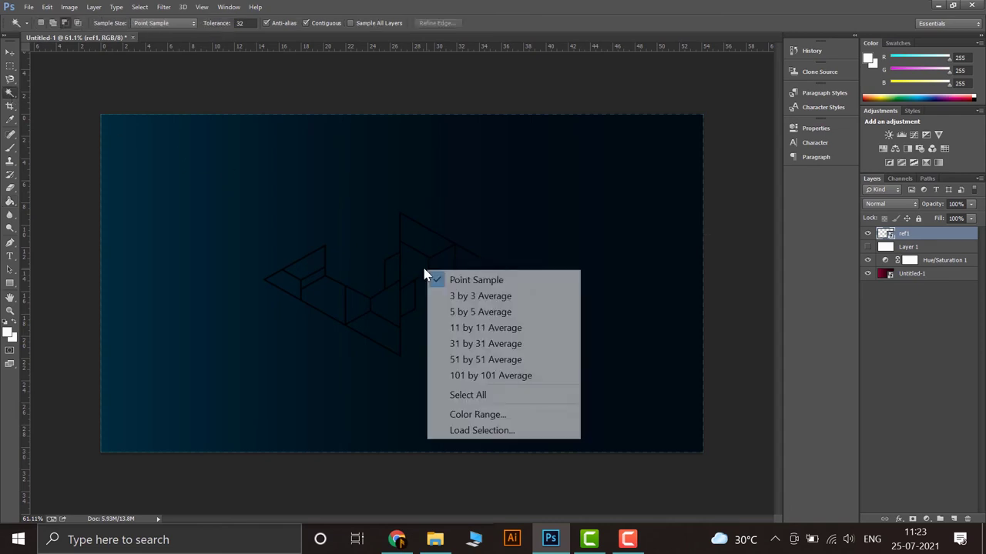
click(468, 430)
click(578, 155)
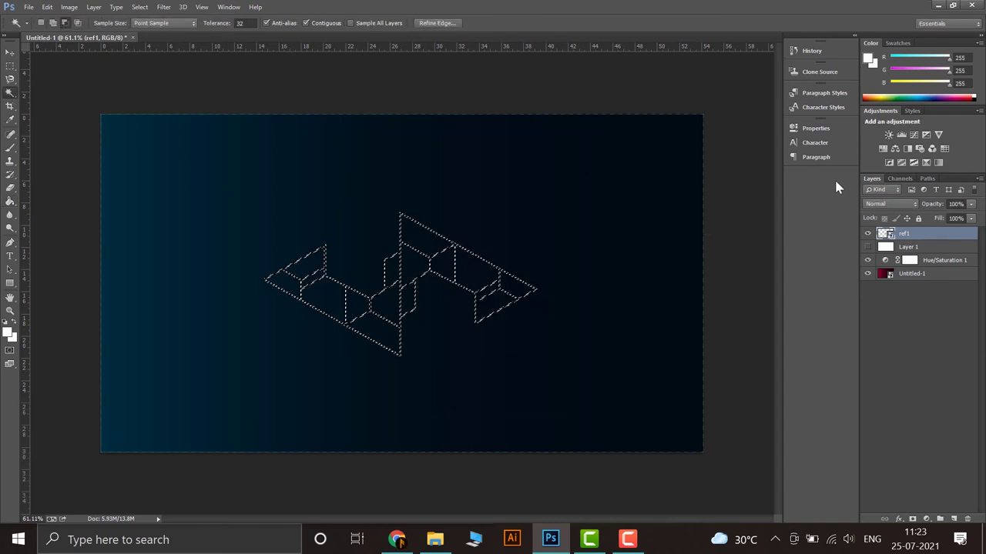
- Add a colorized Hue/Saturation layer with Saturation 69, Lightness +57 and Hue 201
click(883, 148)
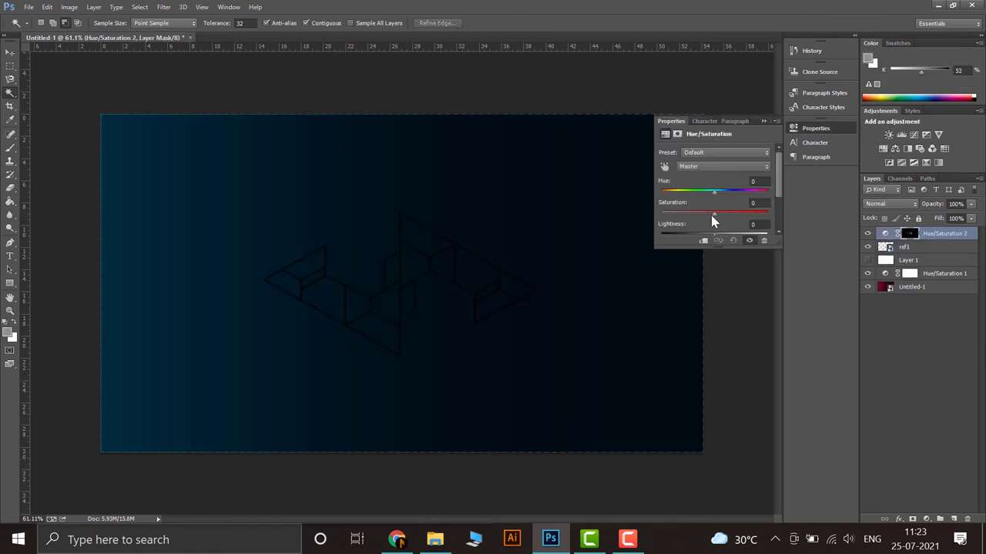
scroll(712, 218, down, 1)
scroll(709, 229, down, 1)
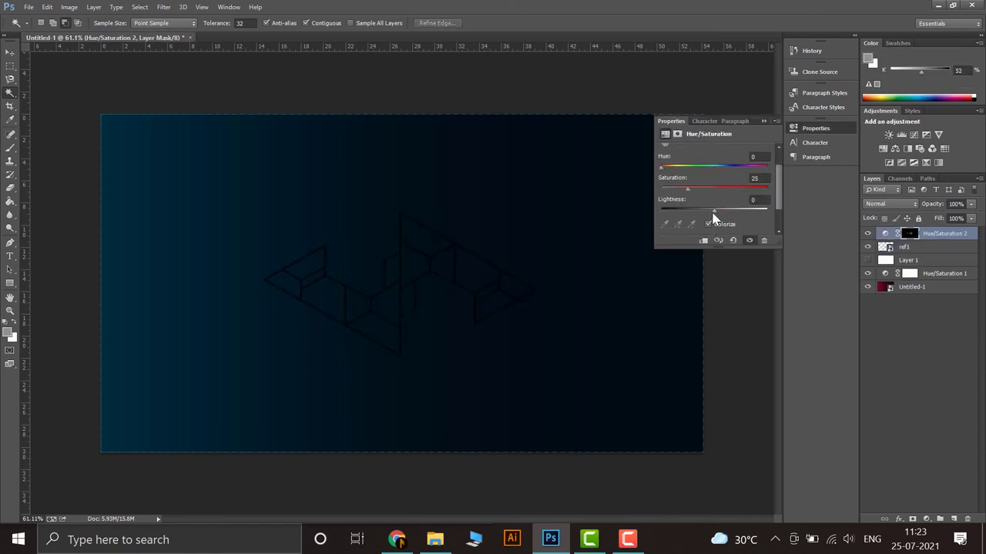
mouse_move(714, 214)
mouse_down()
mouse_move(744, 210)
mouse_move(735, 196)
mouse_up()
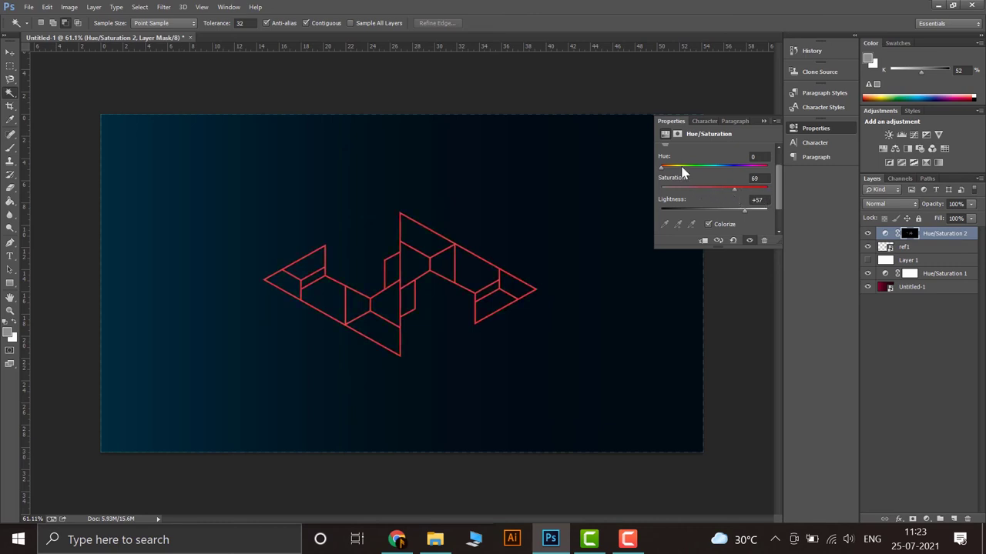
drag(683, 170, 724, 168)
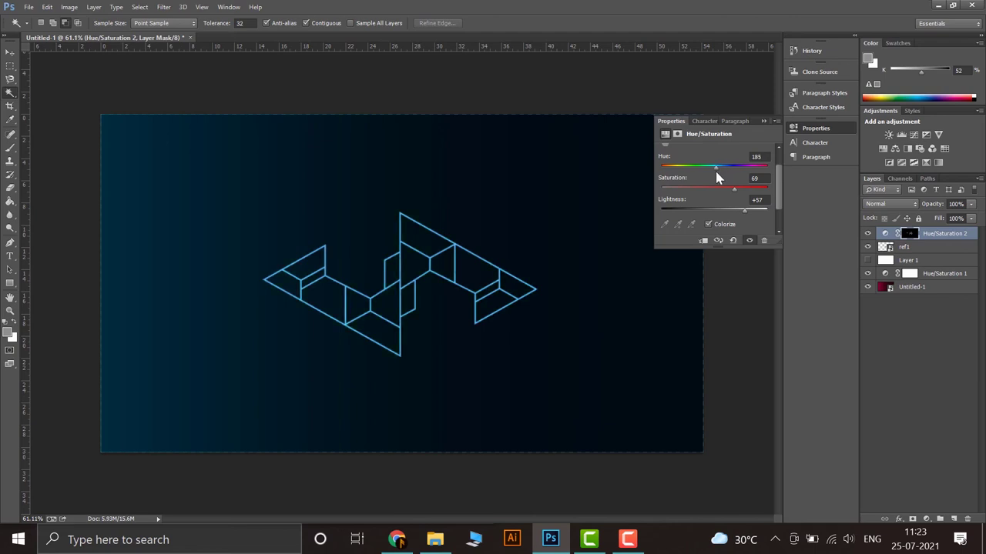
drag(715, 169, 720, 169)
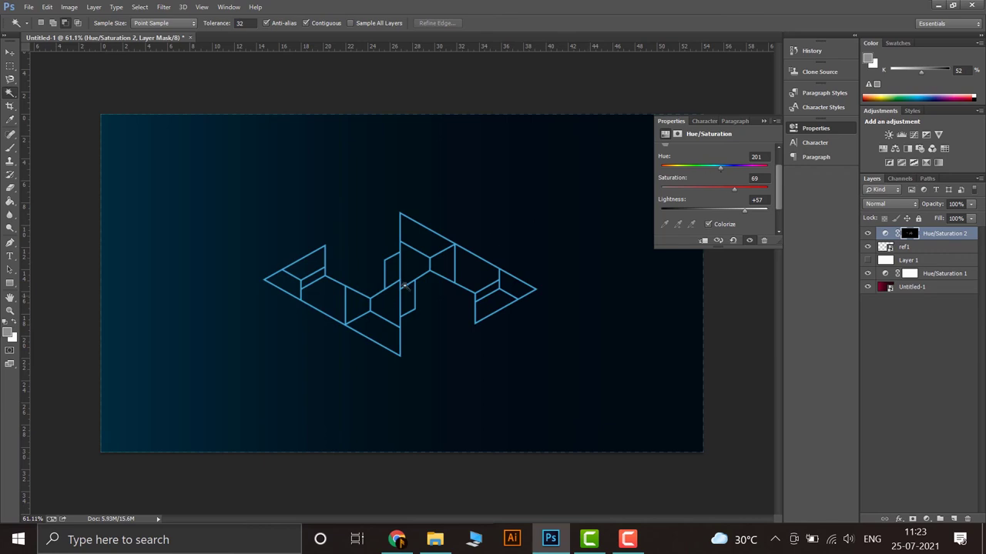
click(763, 122)
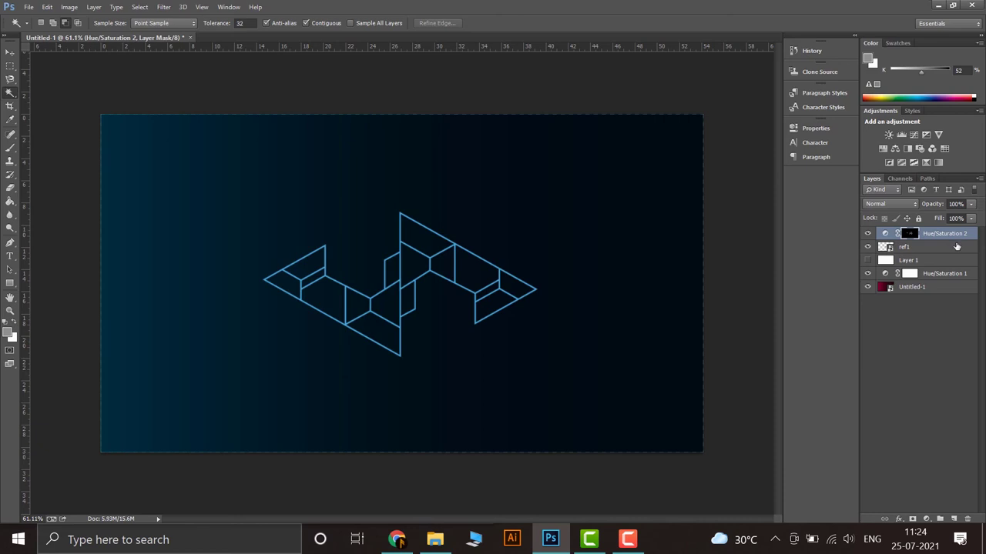
- Merge Hue/Saturation 2 and ref1 into a single layer
shift+click(927, 249)
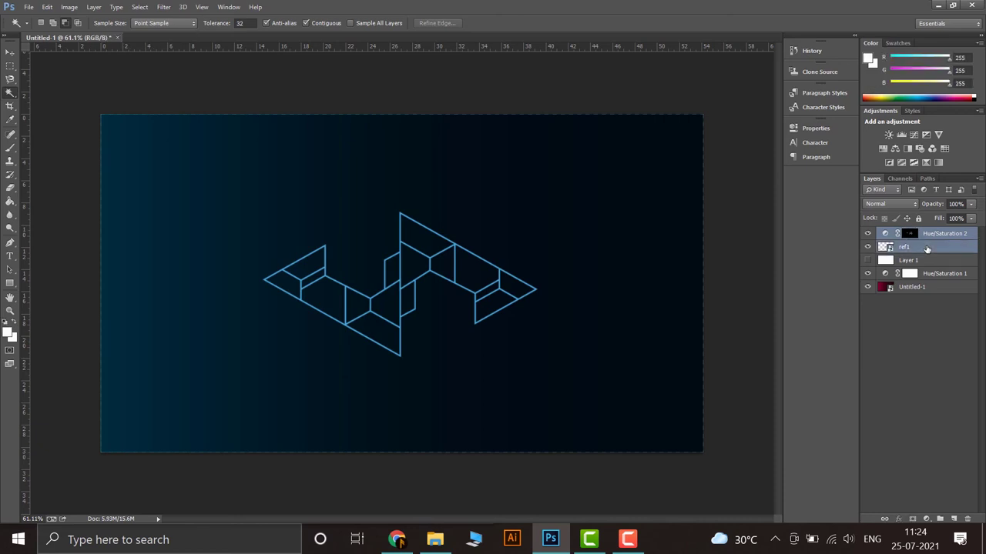
right_click(926, 249)
click(653, 417)
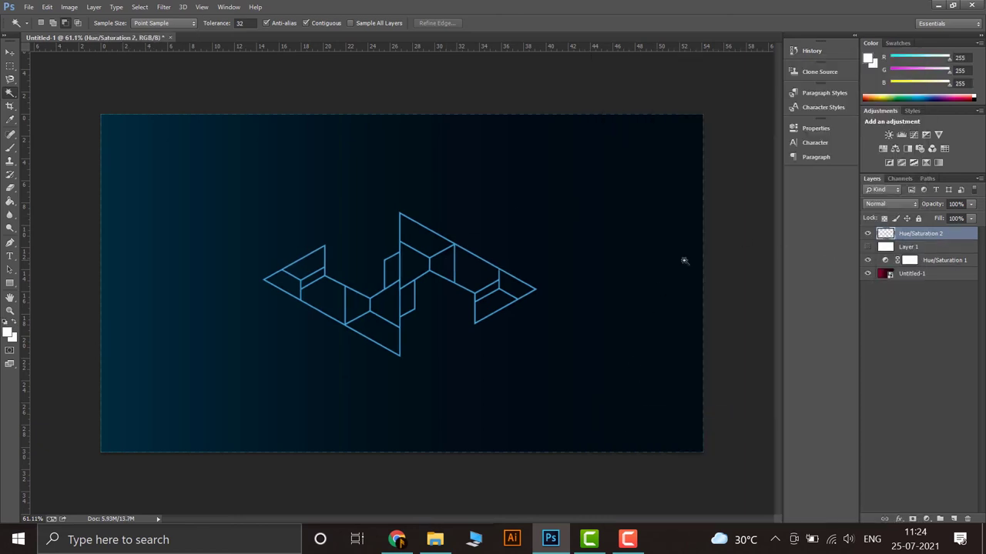
- Give the merged layer an Outer Glow coloured #00aeff, and enable Inner Glow
right_click(922, 239)
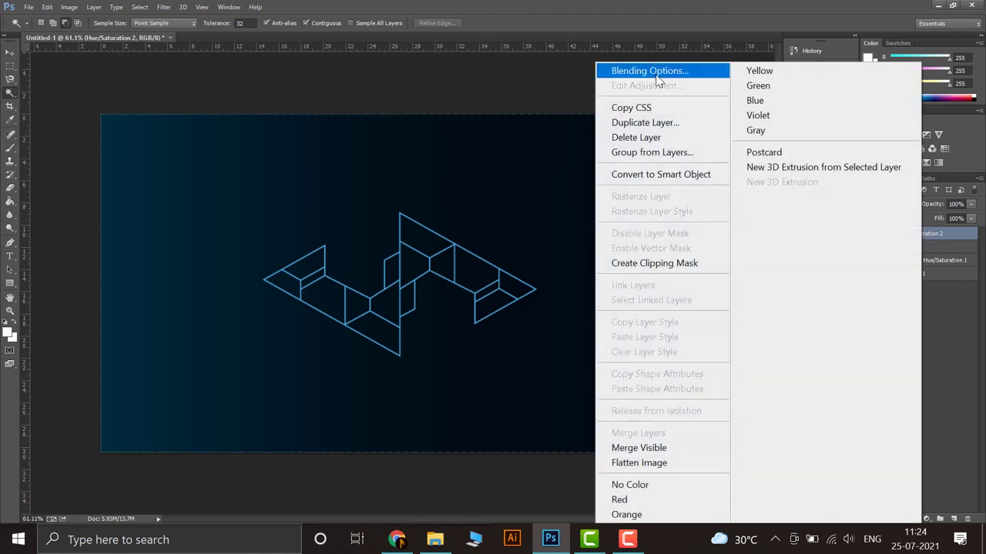
key(Escape)
right_click(912, 239)
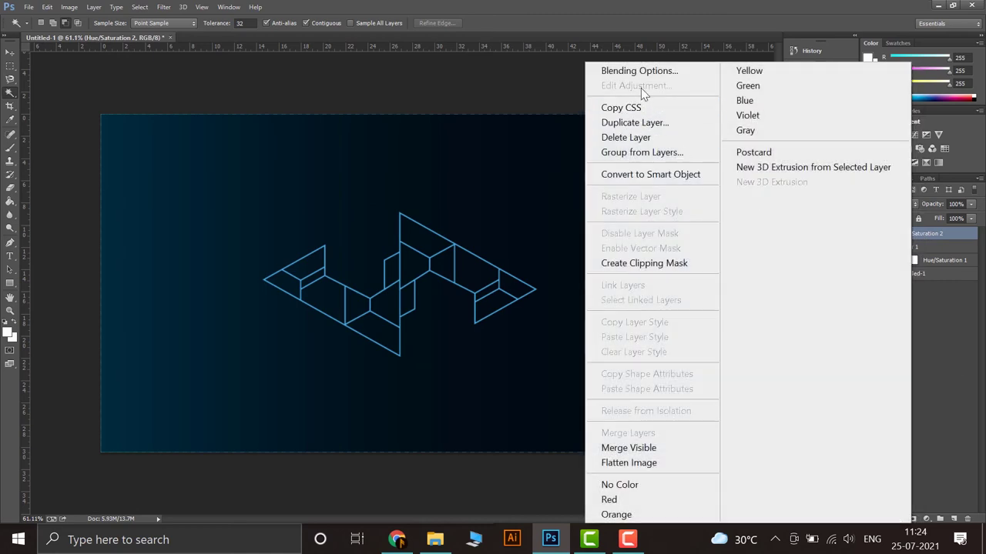
click(641, 77)
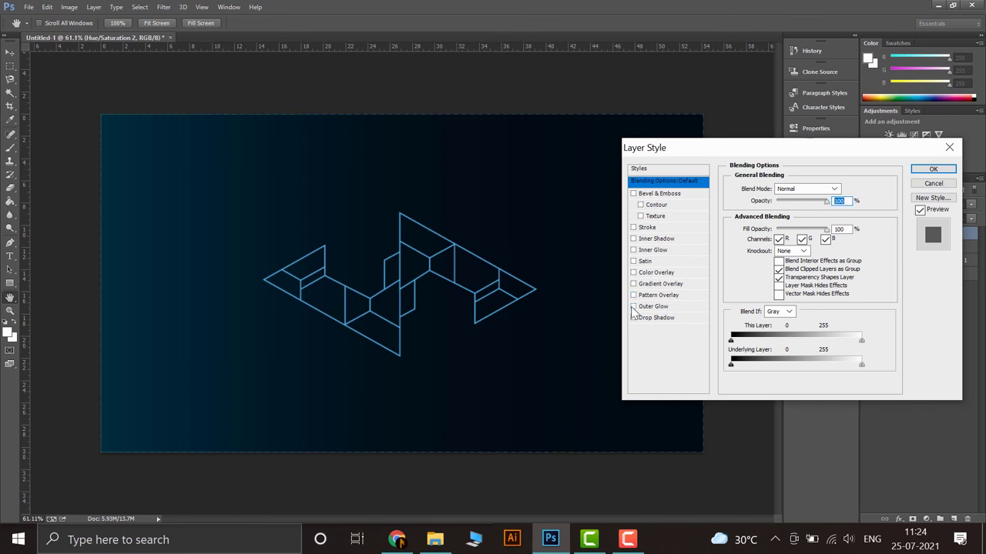
click(633, 307)
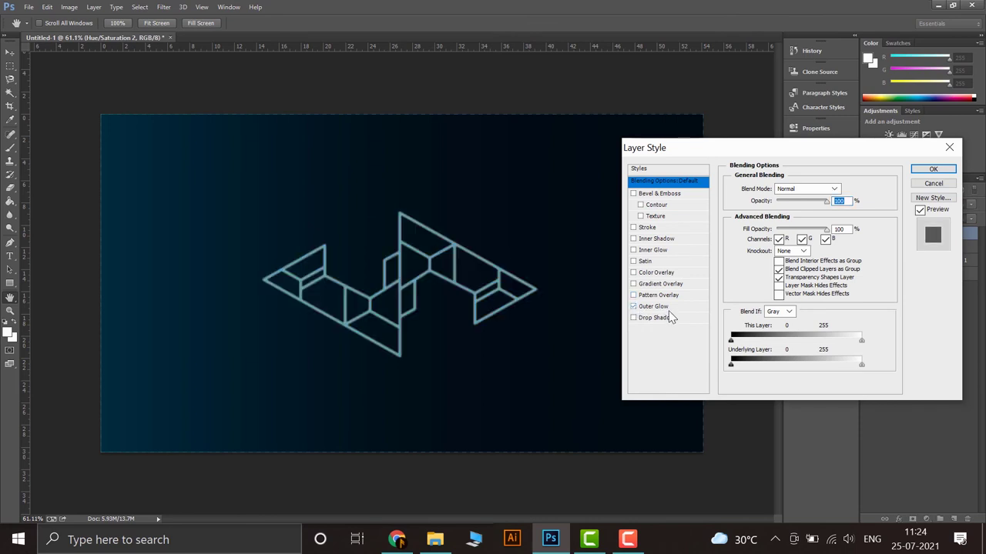
click(666, 305)
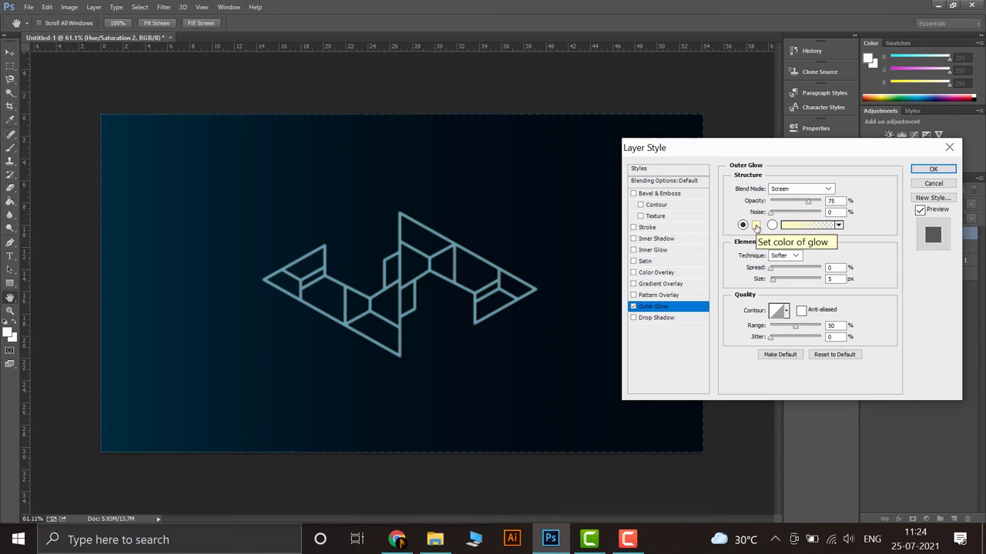
click(755, 226)
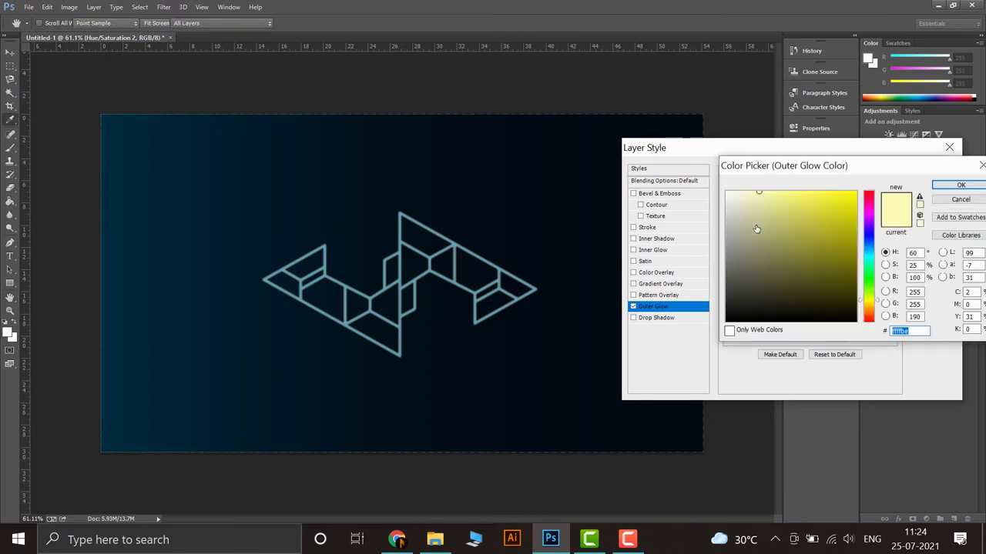
click(870, 255)
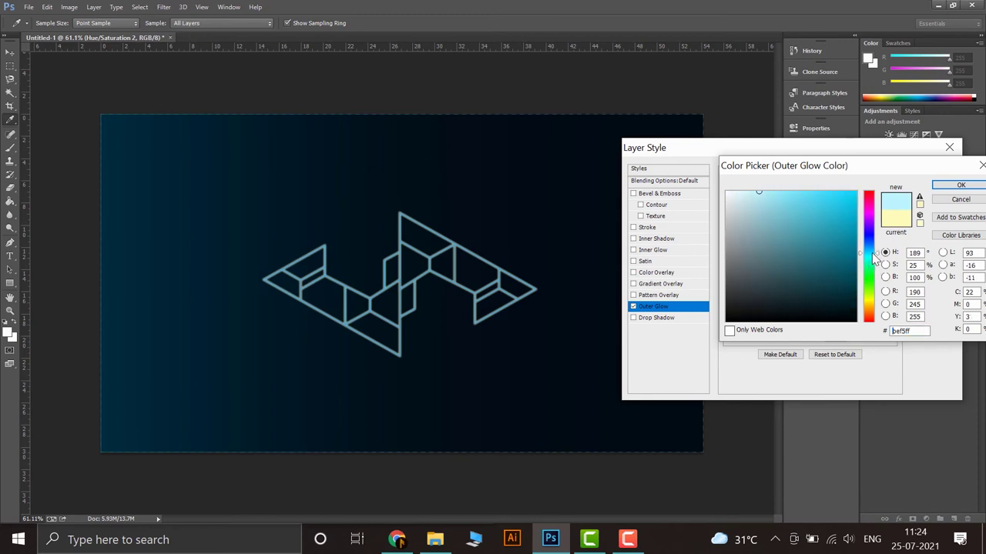
text(00aeff)
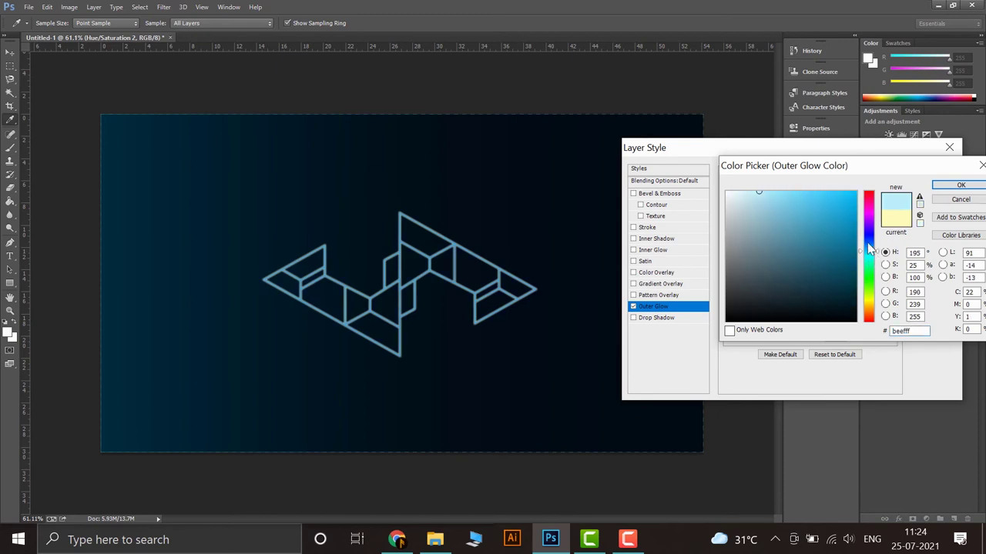
key(Return)
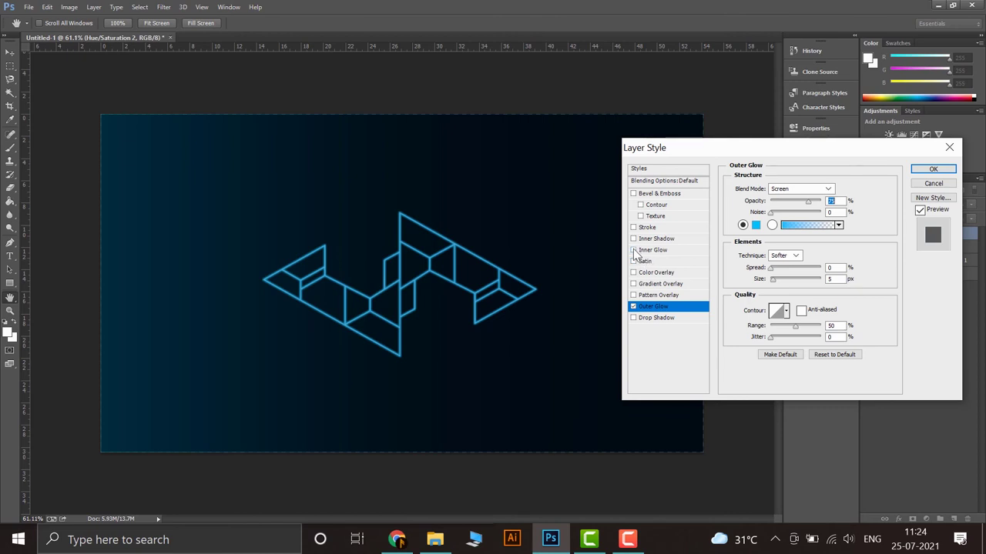
click(633, 251)
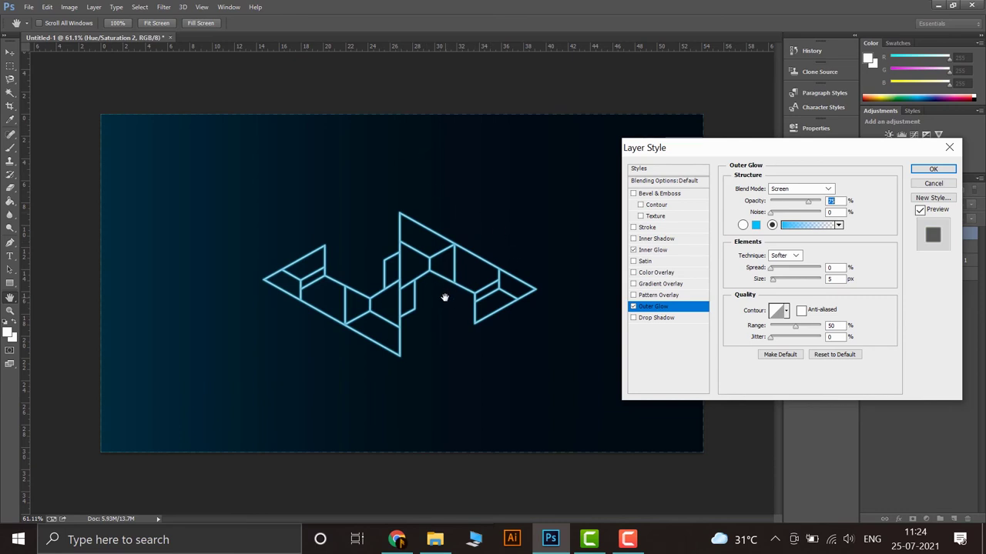
- Change the Inner Glow colour to bright cyan #00ccff
click(653, 250)
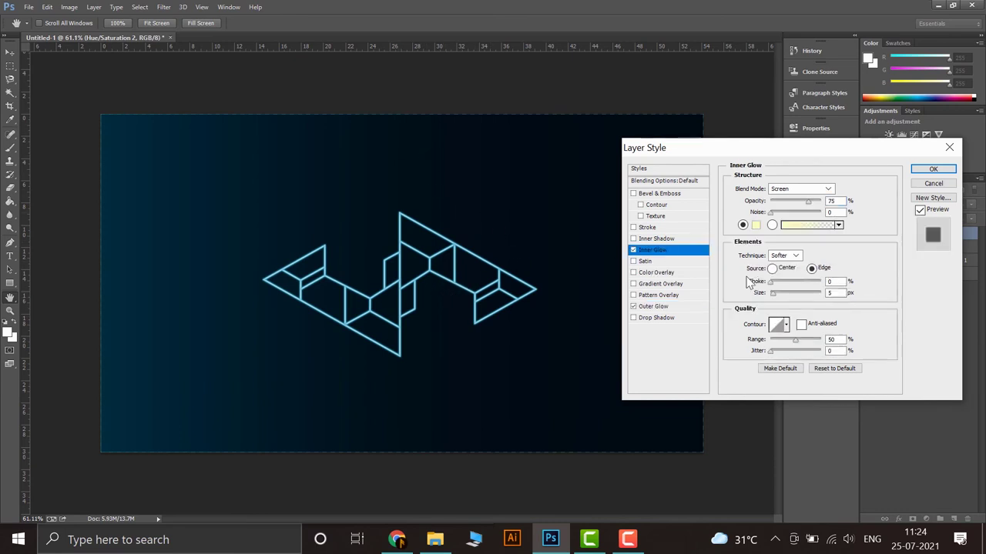
click(755, 225)
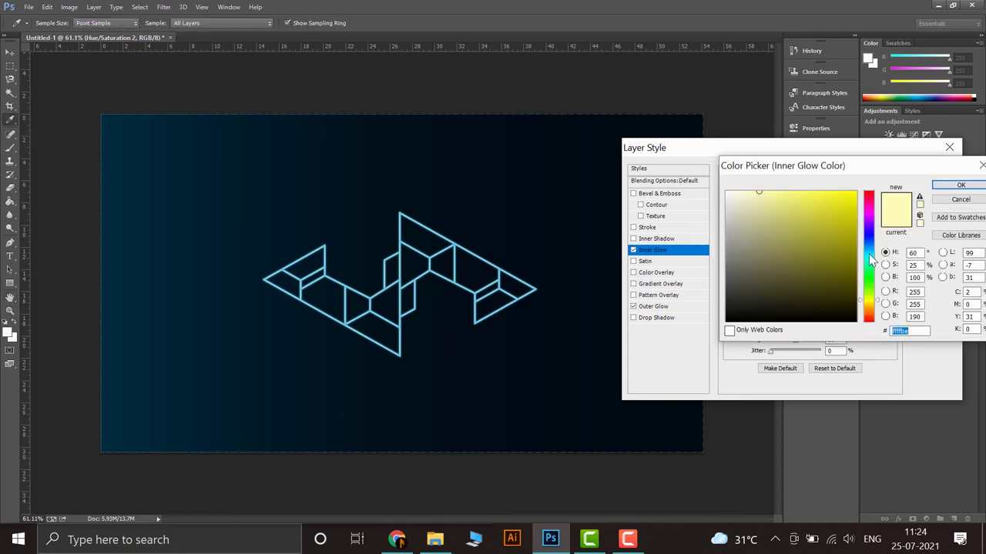
drag(874, 271, 876, 252)
drag(844, 207, 866, 179)
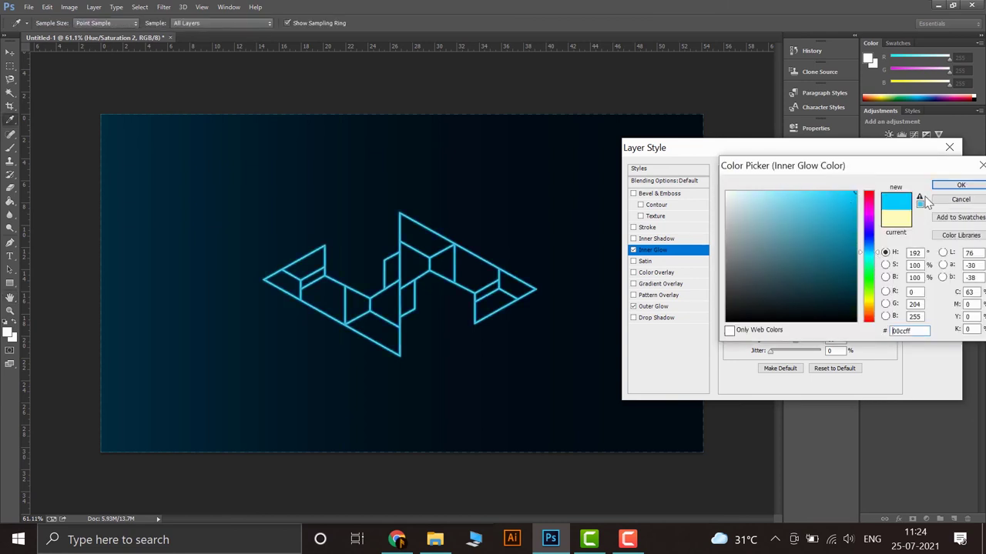
click(961, 185)
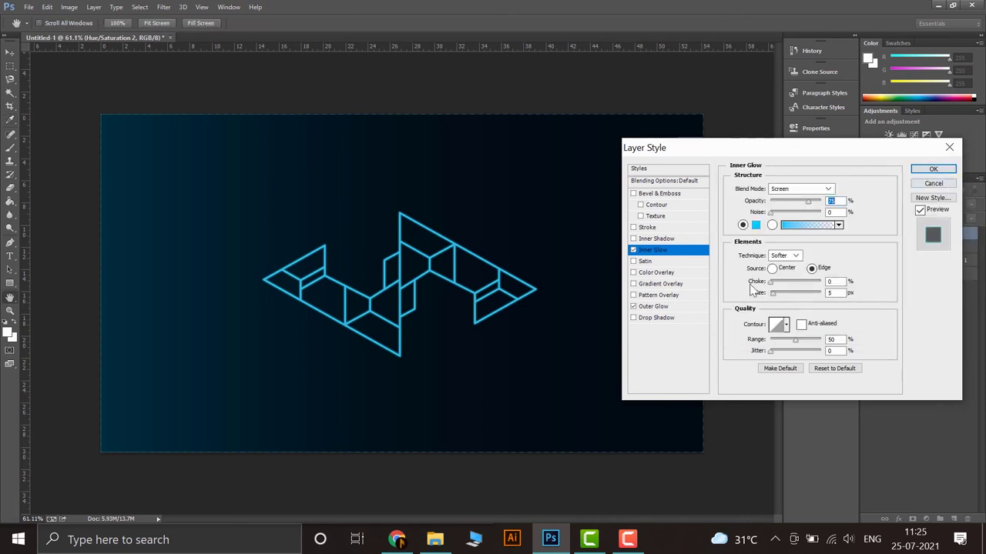
- Set Inner Glow choke 68, opacity 87, range 100 and size 204 px
drag(771, 281, 819, 283)
drag(811, 286, 807, 285)
drag(809, 203, 816, 204)
drag(802, 340, 826, 346)
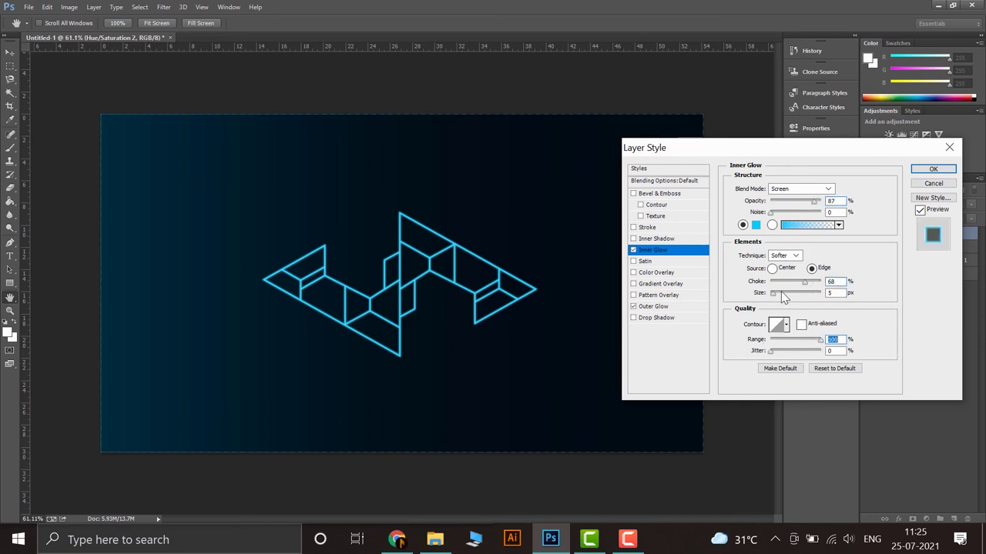
drag(781, 291, 814, 297)
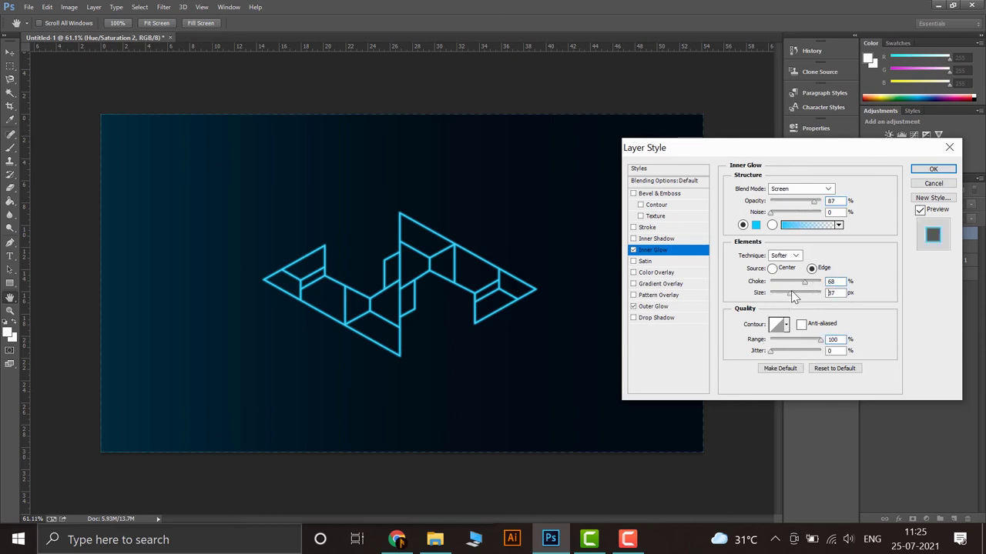
- Experiment with Outer Glow spread and size, settling on Range 100, Spread ~15, Size 8 px
click(655, 307)
drag(779, 269, 783, 271)
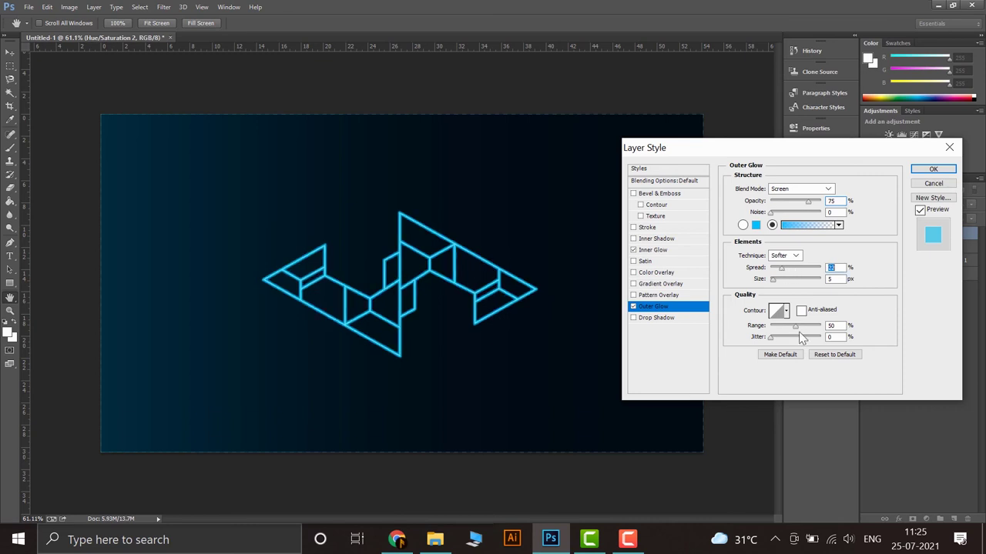
drag(796, 326, 874, 323)
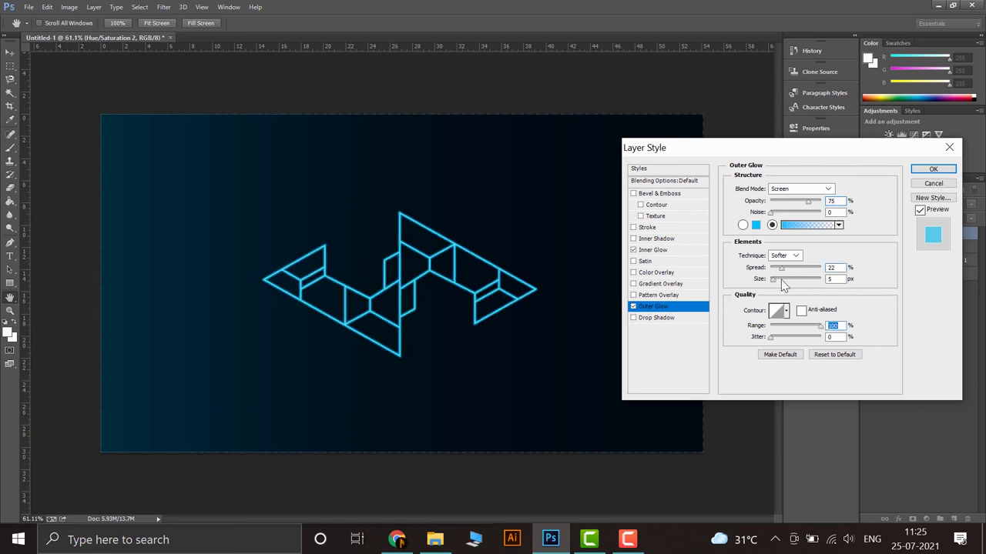
drag(781, 279, 773, 282)
mouse_move(788, 265)
mouse_down()
mouse_move(802, 268)
mouse_move(775, 284)
mouse_up()
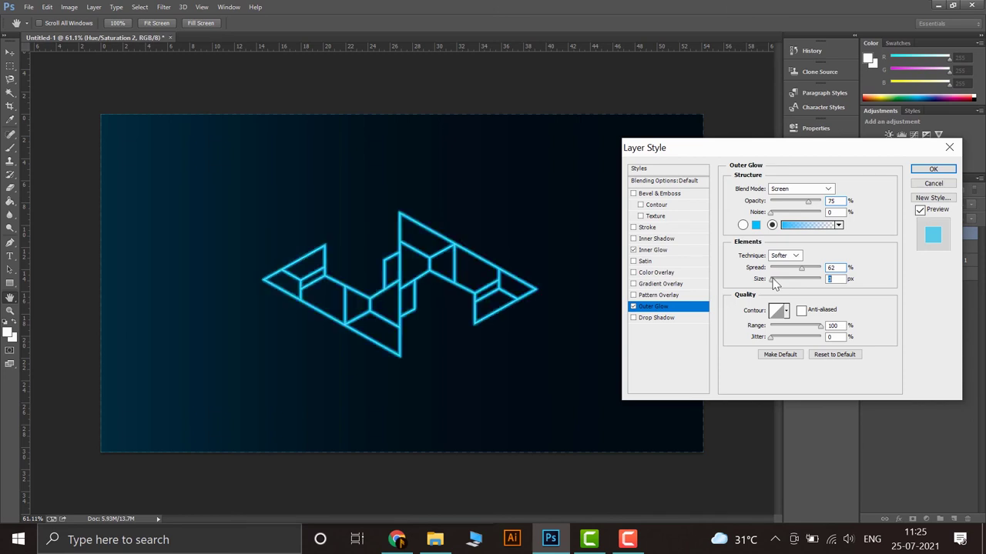
click(779, 268)
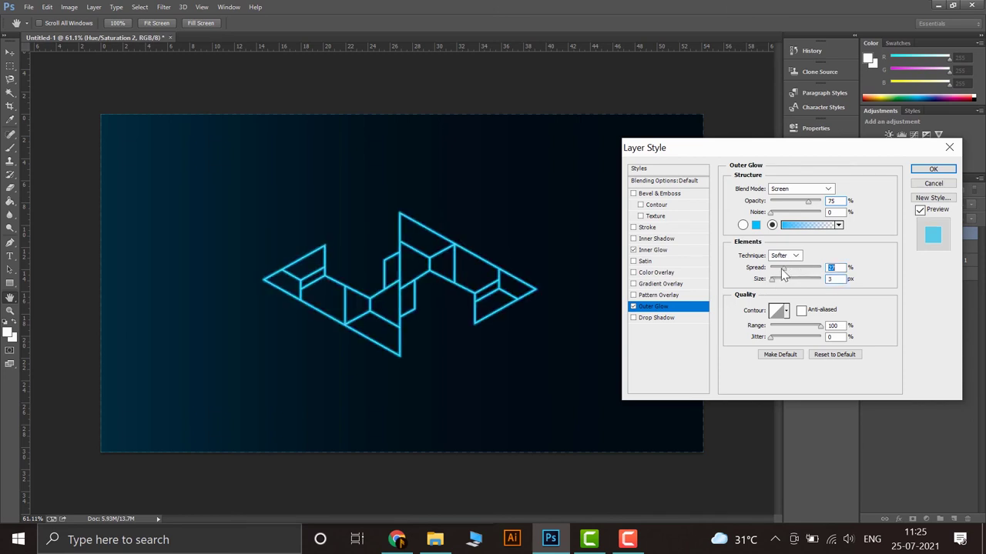
drag(772, 279, 773, 283)
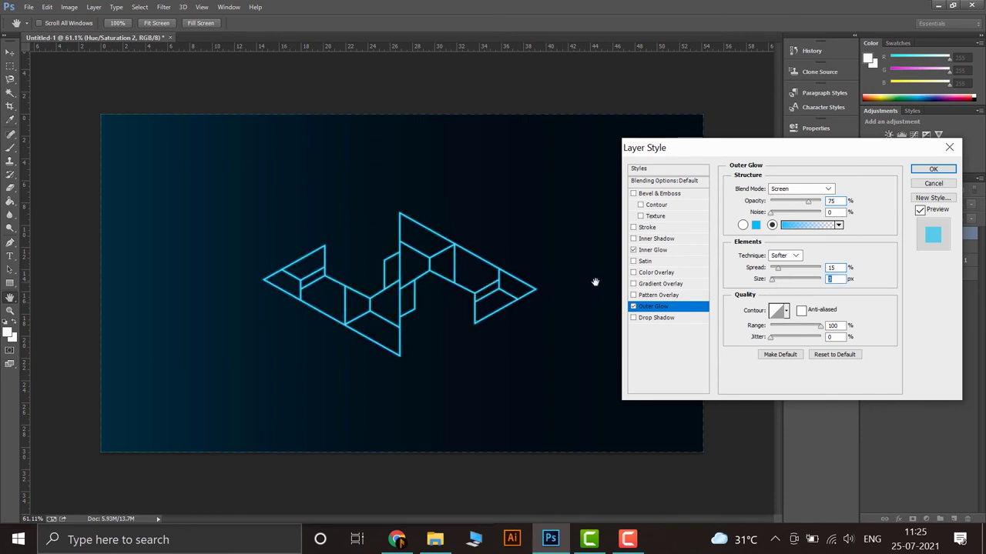
drag(775, 283, 775, 279)
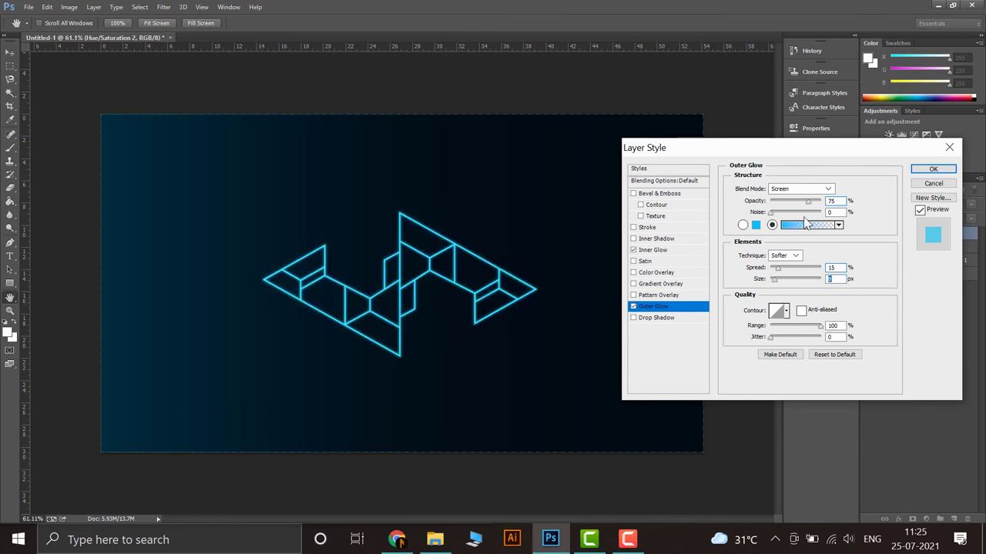
drag(779, 269, 793, 274)
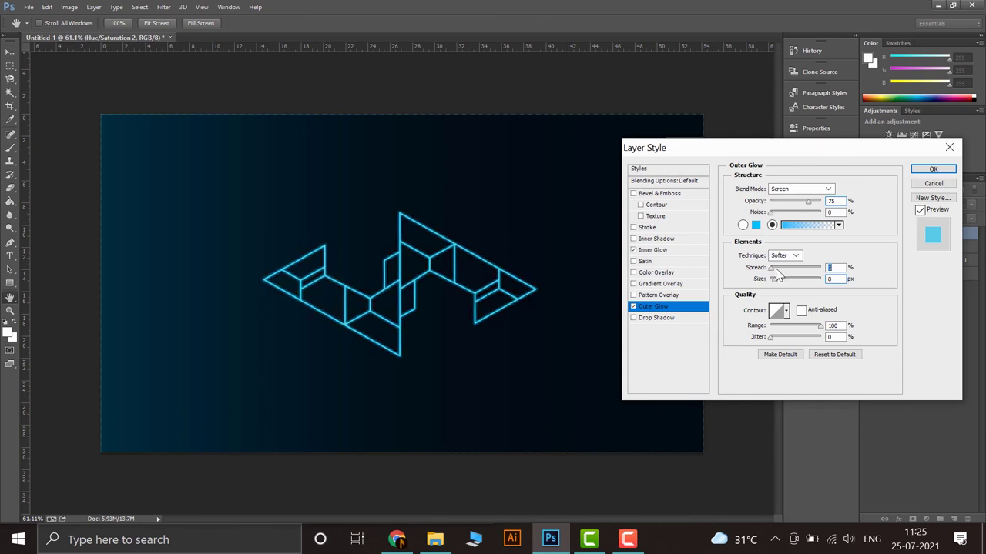
drag(782, 271, 776, 274)
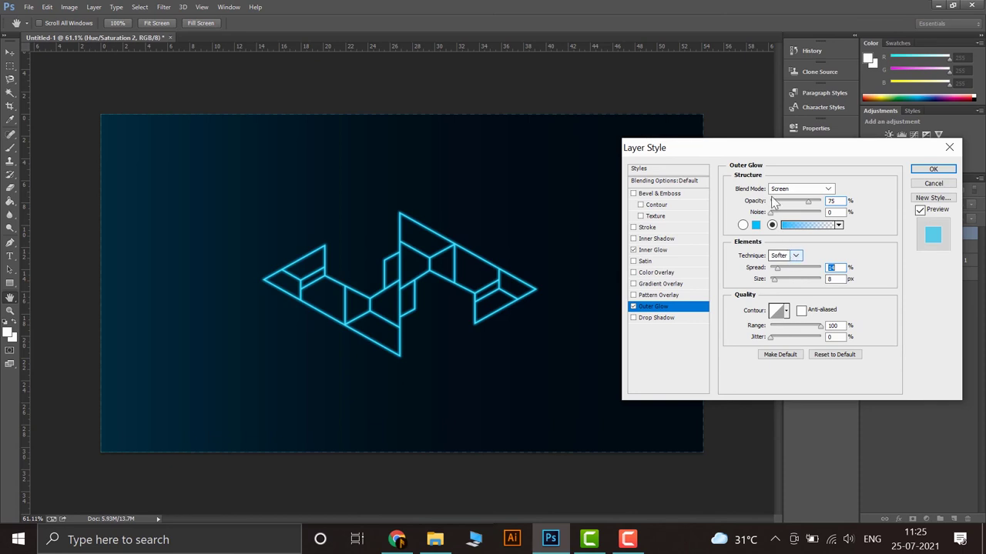
- Trial a Satin effect with larger distance and size, then disable it and return to Inner Glow
click(633, 262)
click(645, 262)
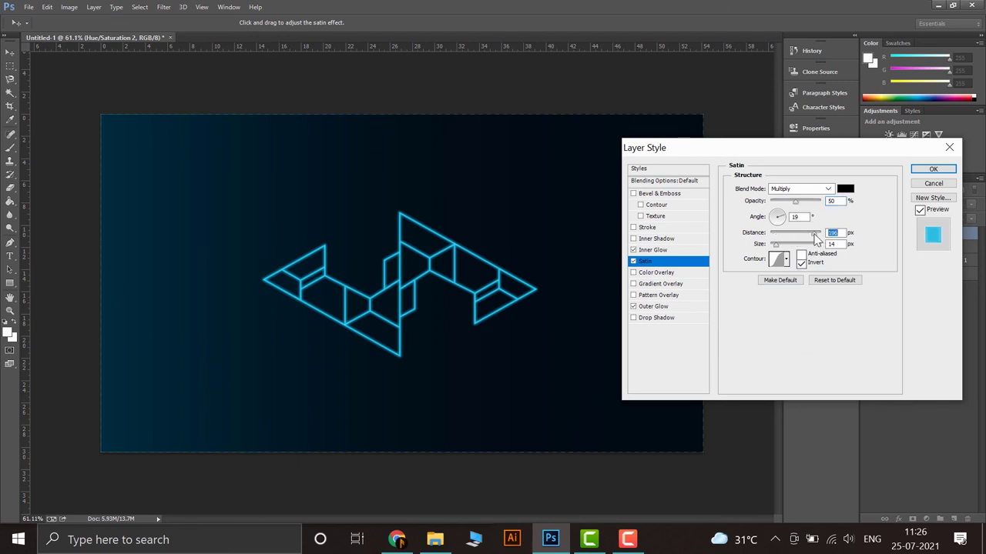
drag(796, 234, 787, 245)
mouse_move(795, 202)
mouse_down()
mouse_move(829, 207)
mouse_move(770, 215)
mouse_up()
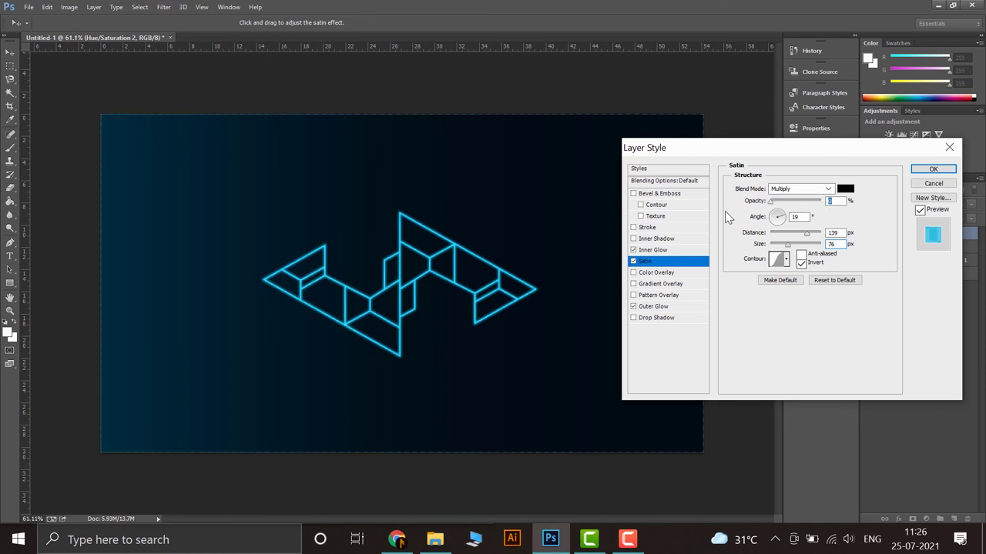
click(634, 262)
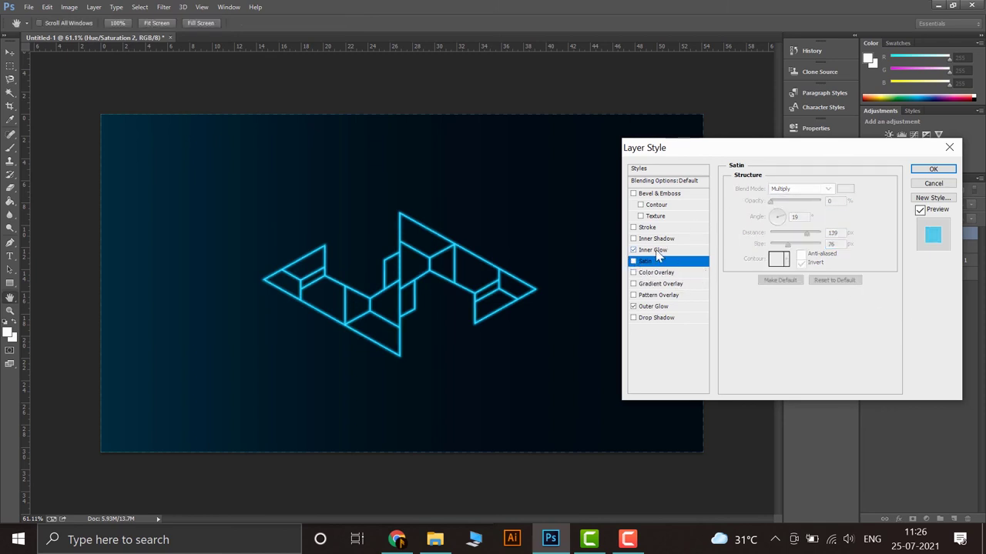
click(661, 250)
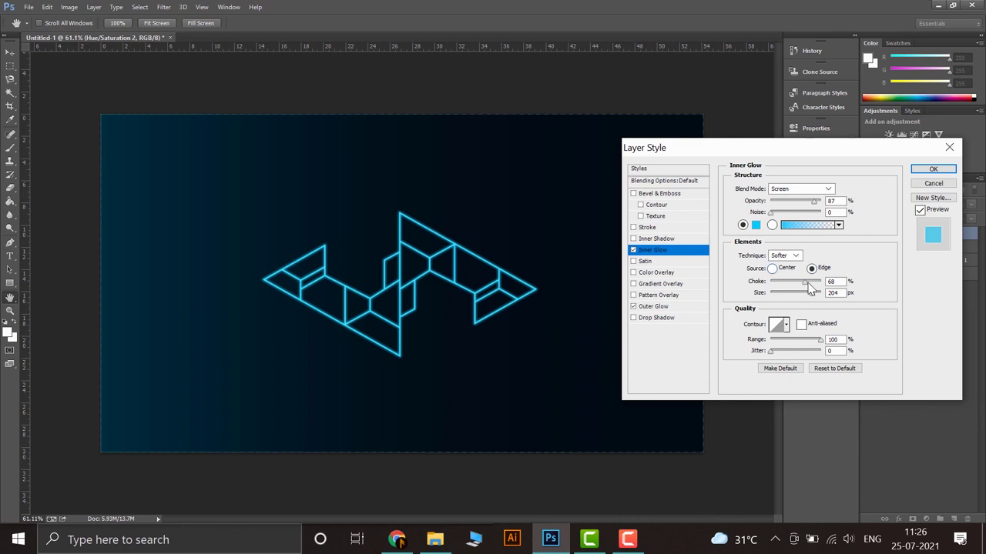
- Push Inner Glow choke, size and opacity to their maximum
mouse_move(807, 283)
mouse_down()
mouse_move(860, 290)
mouse_move(831, 295)
mouse_up()
drag(814, 201, 828, 202)
click(652, 306)
- Set Outer Glow to 37% spread, 38 px size and 13% opacity, then apply the styles
drag(796, 268, 777, 283)
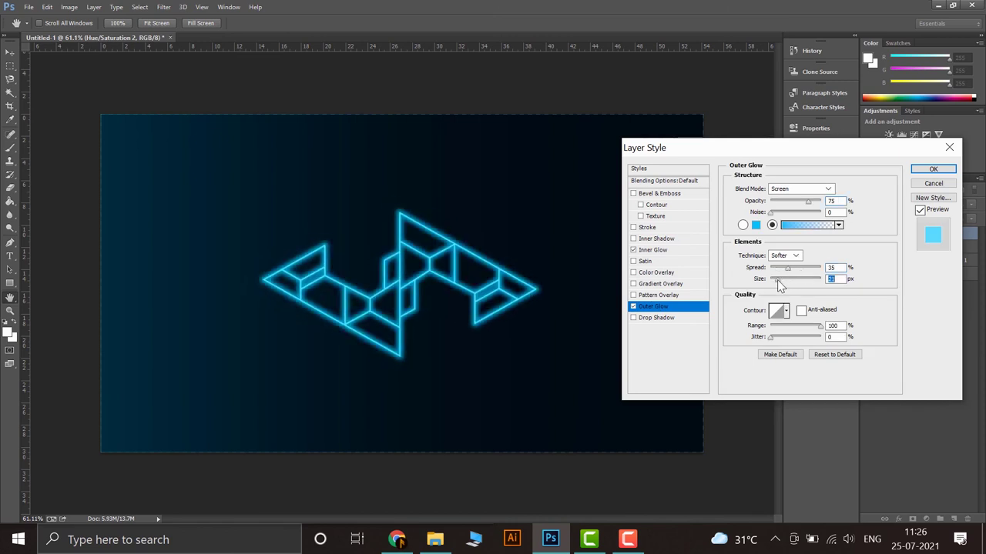
drag(807, 202, 791, 202)
drag(787, 268, 791, 270)
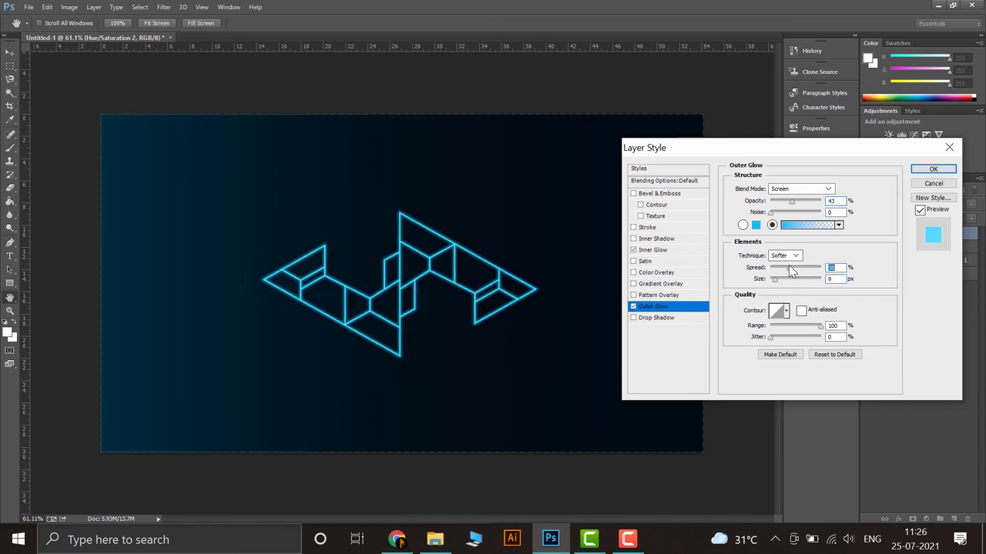
drag(791, 202, 779, 202)
drag(774, 280, 781, 279)
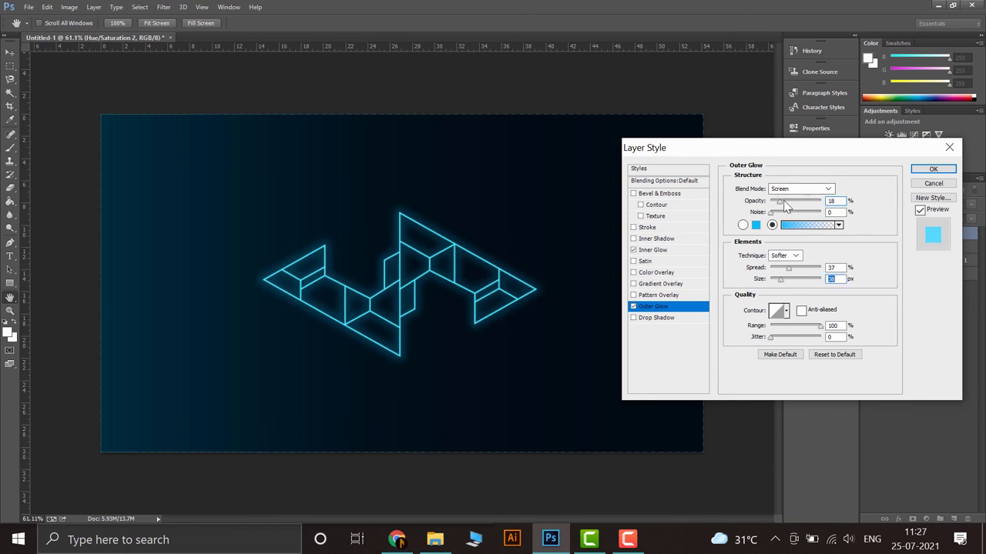
drag(780, 203, 778, 202)
click(944, 170)
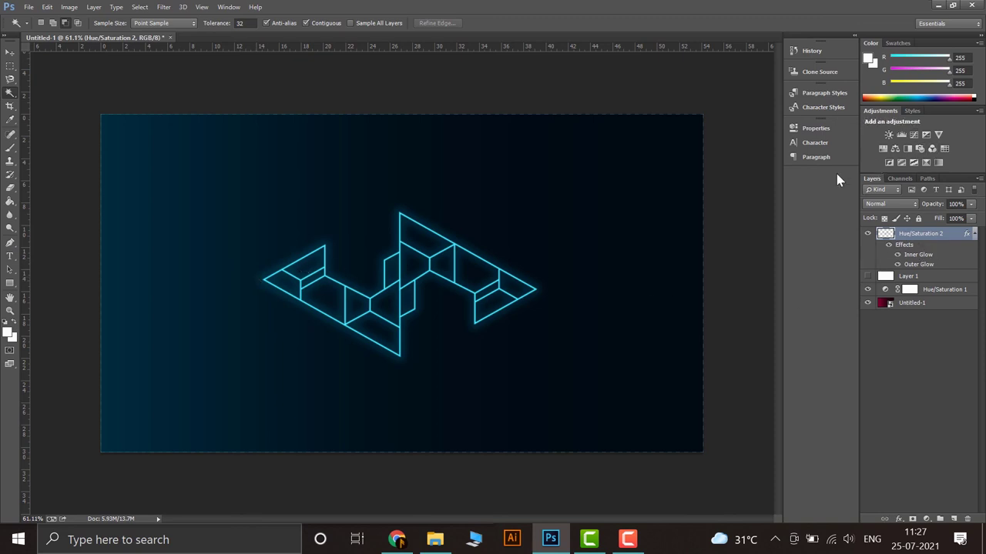
- Add a Hue/Saturation 3 layer with hue about +116 to turn the logo pink
click(884, 150)
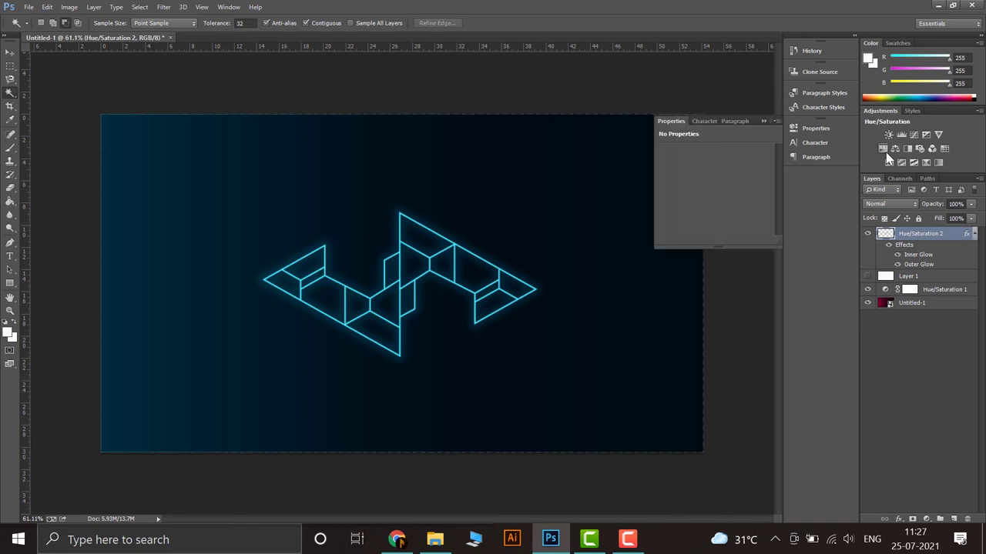
drag(713, 193, 761, 199)
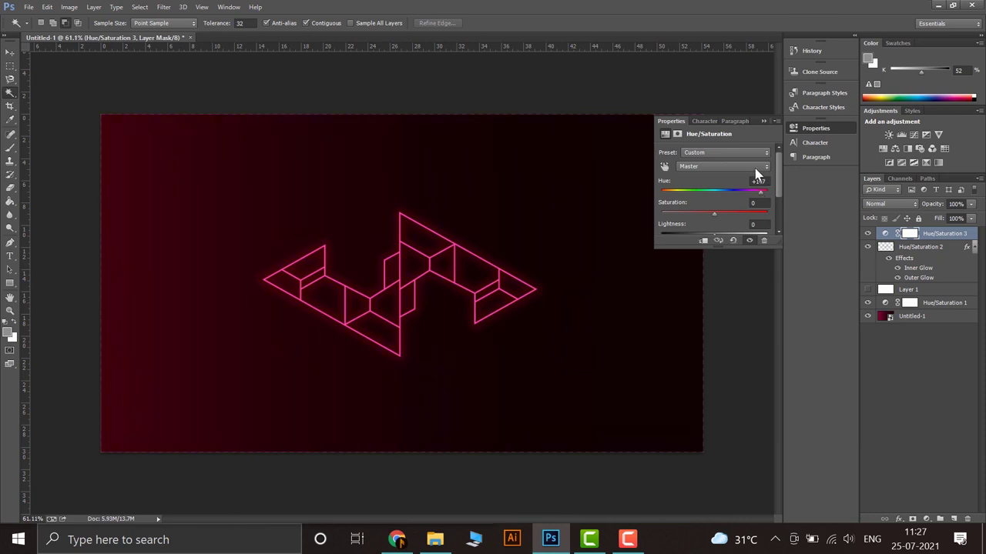
click(762, 121)
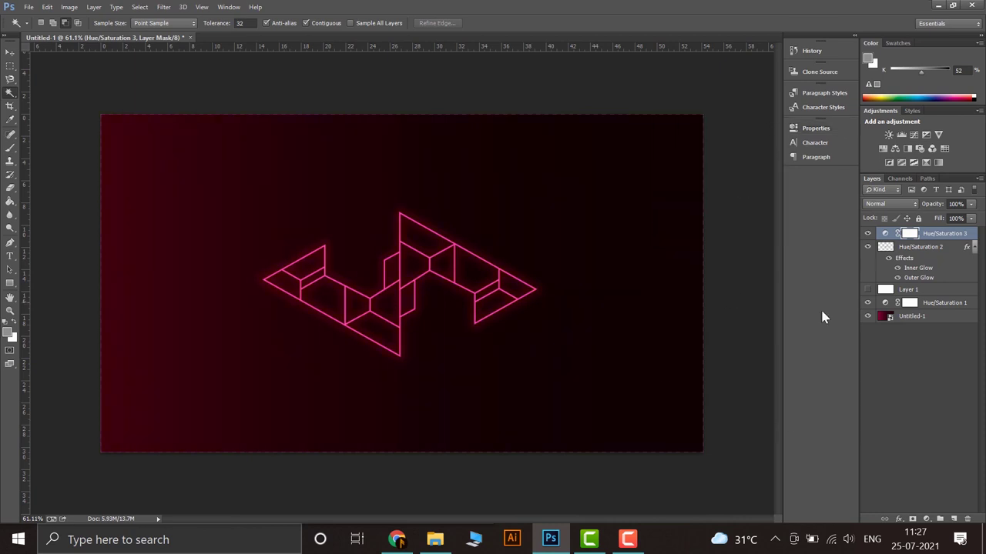
- Edit Hue/Saturation 1, shifting its hue to about -156 for a magenta background
right_click(944, 305)
click(670, 86)
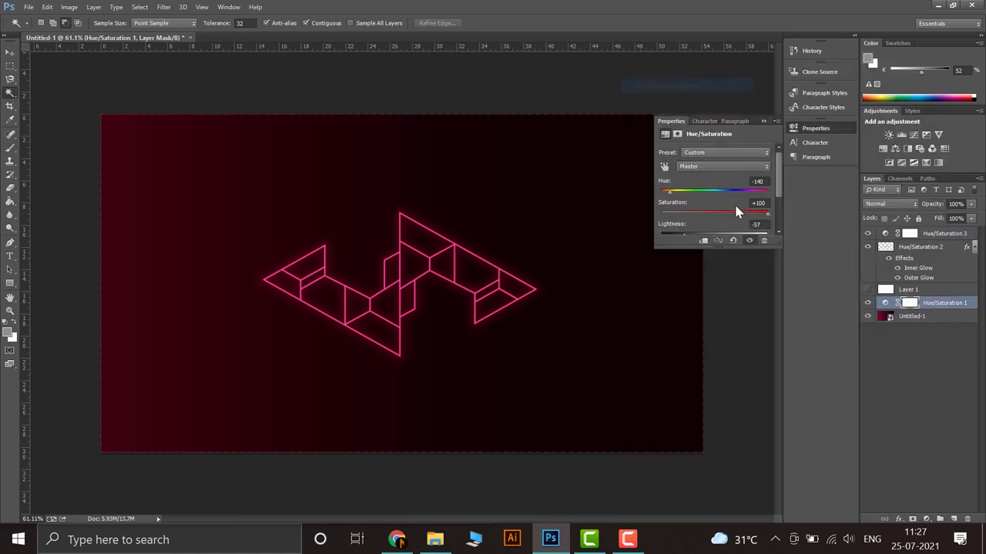
drag(671, 192, 666, 190)
click(761, 121)
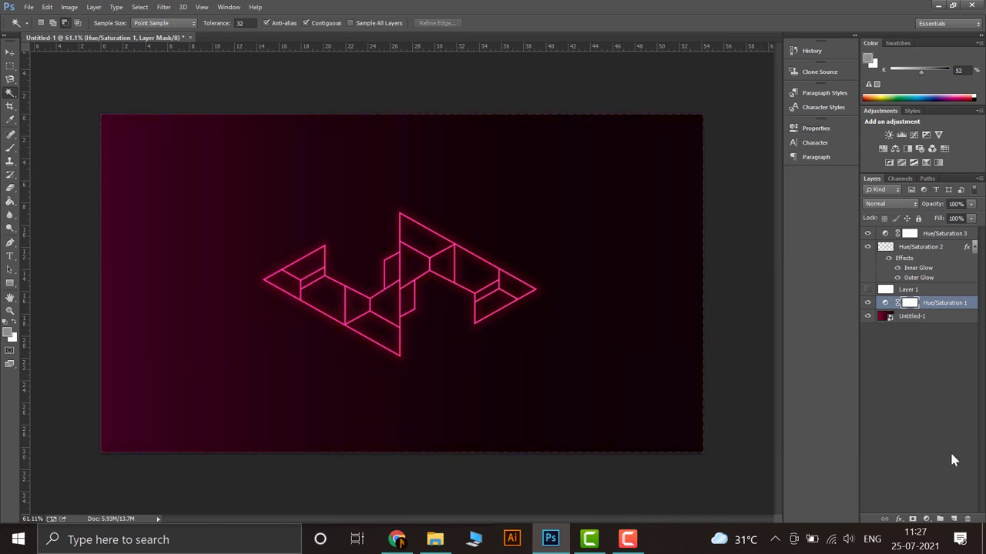